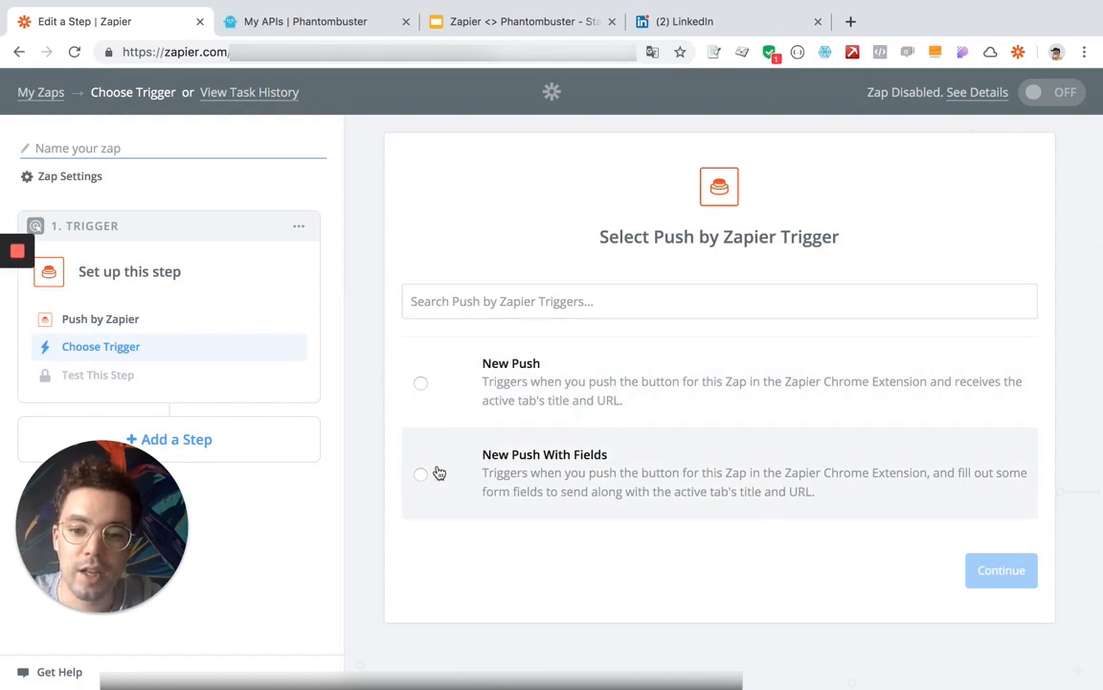
Set the trigger to New Push With Fields and check the Zapier extension's page in the Chrome Web Store
click(438, 473)
click(974, 568)
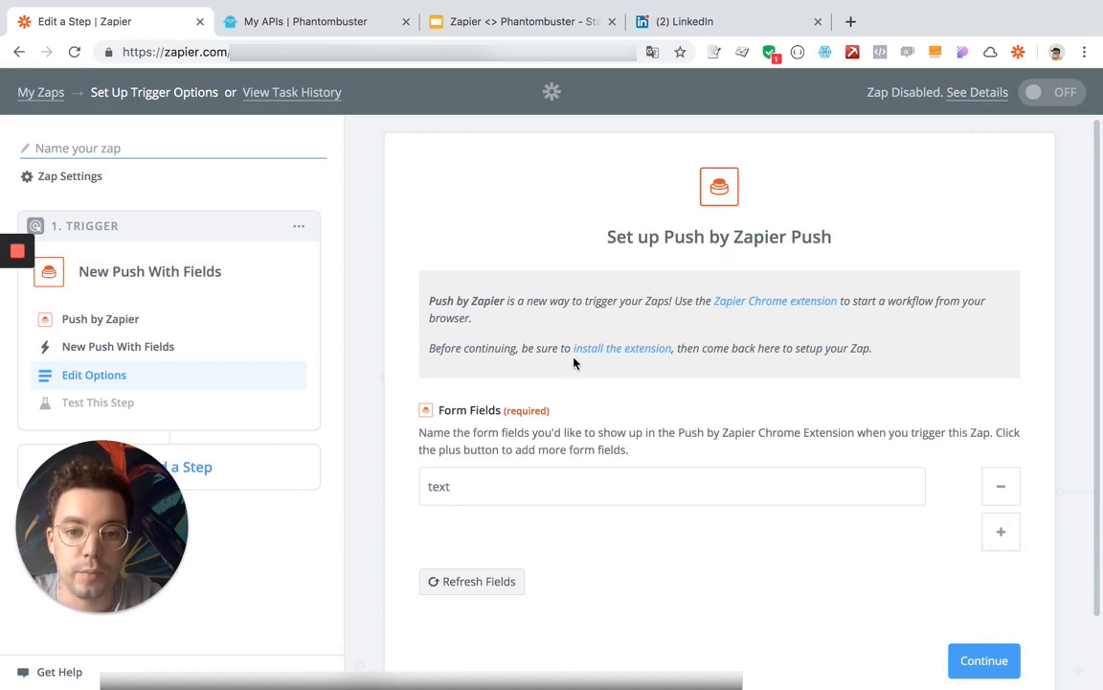
click(610, 354)
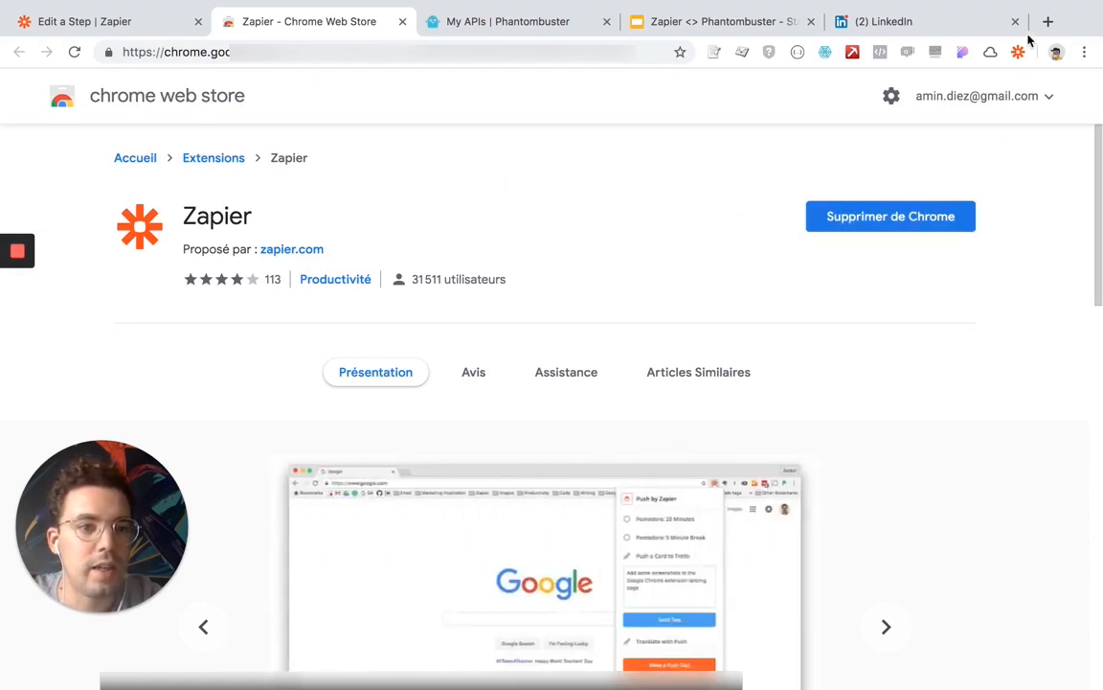
click(141, 27)
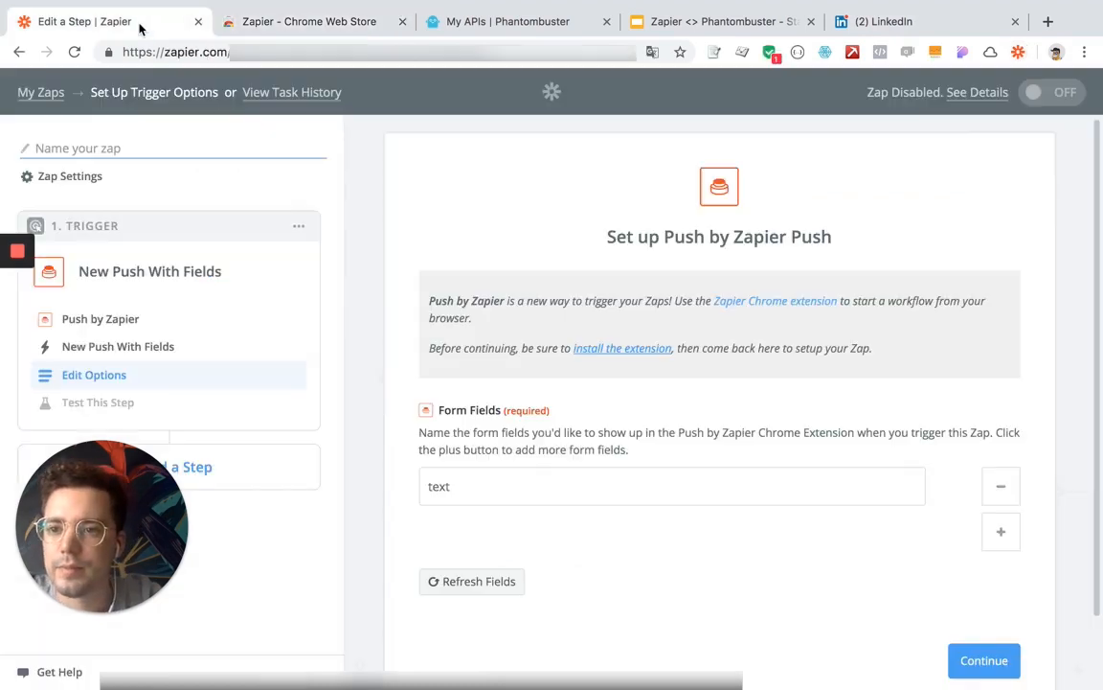
Name the push trigger's form field "Message personnalisé" and continue to the trigger test
double_click(442, 486)
text(M)
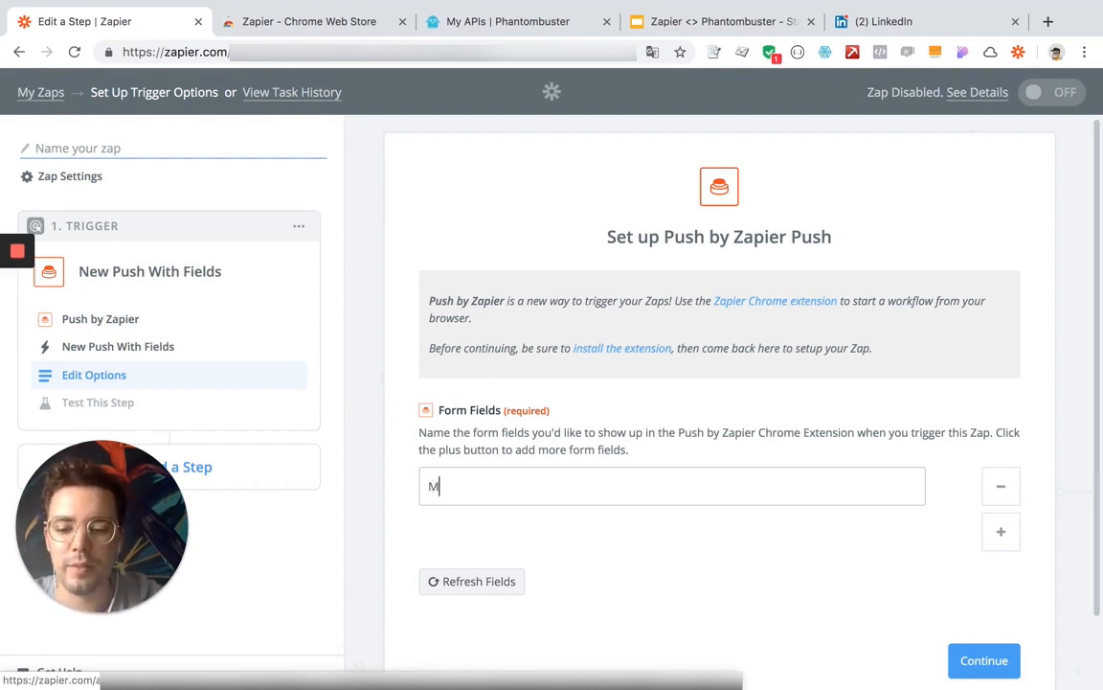
text(essage personnalisé)
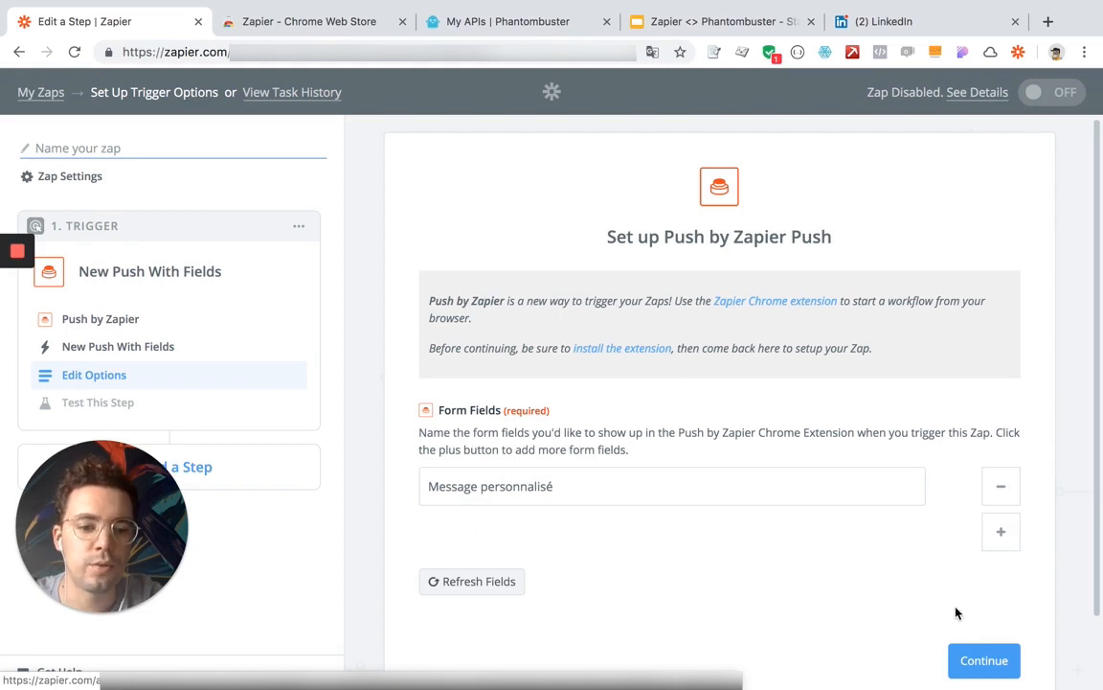
click(984, 660)
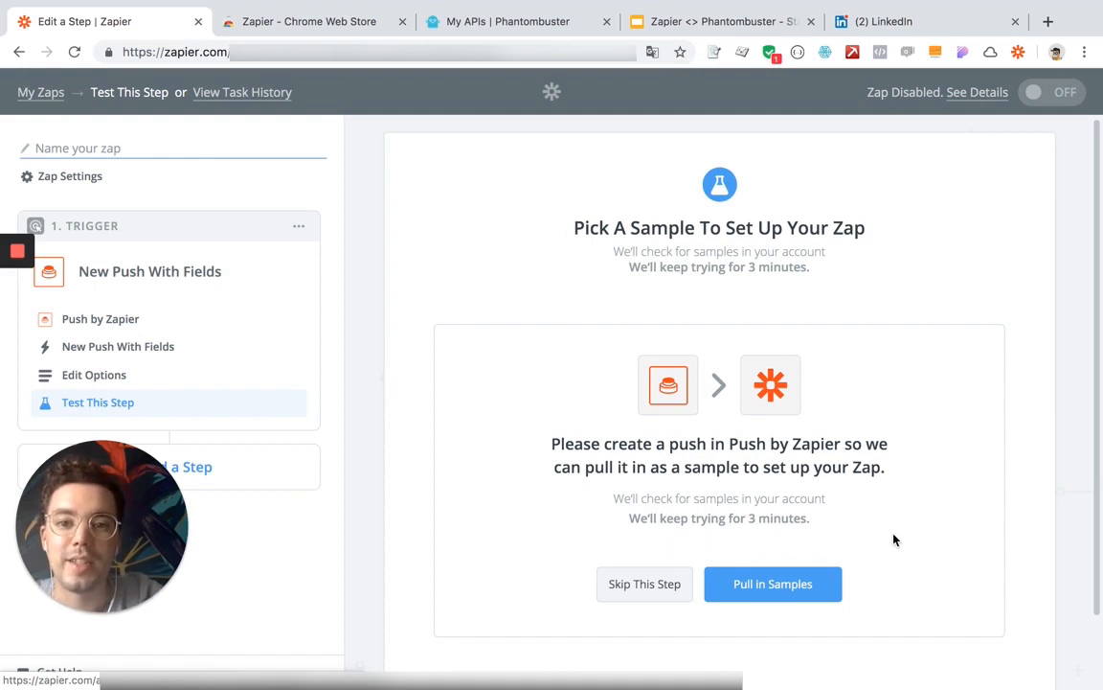
Start pulling in push samples for the Zap, and open the profile of a post's author on LinkedIn
click(772, 586)
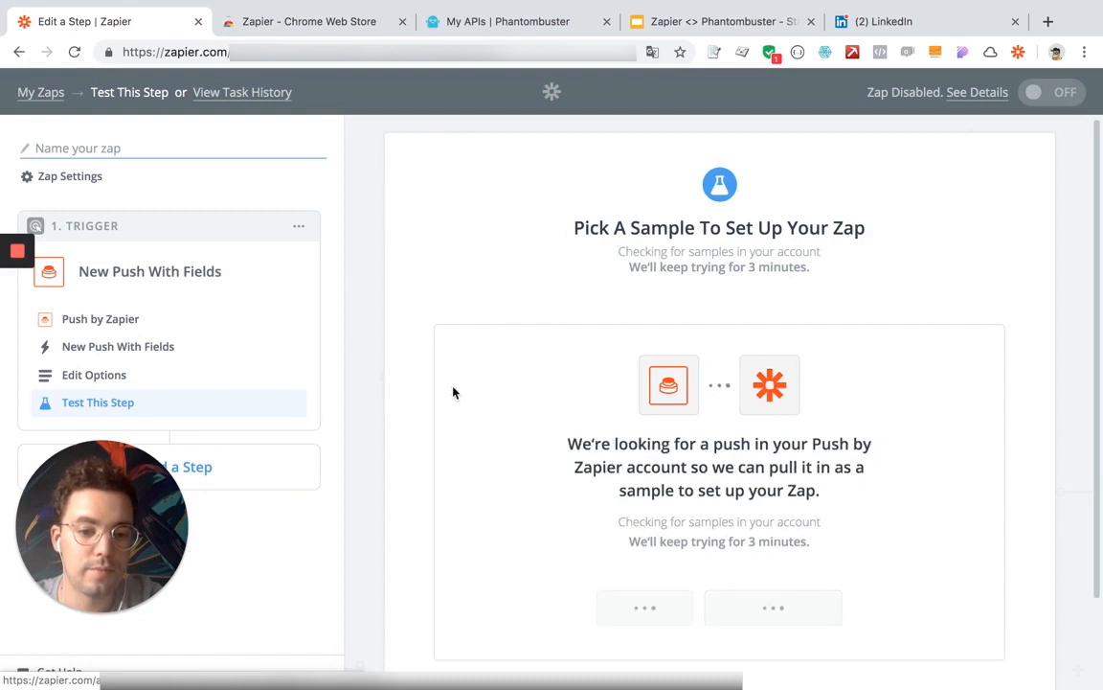
click(904, 25)
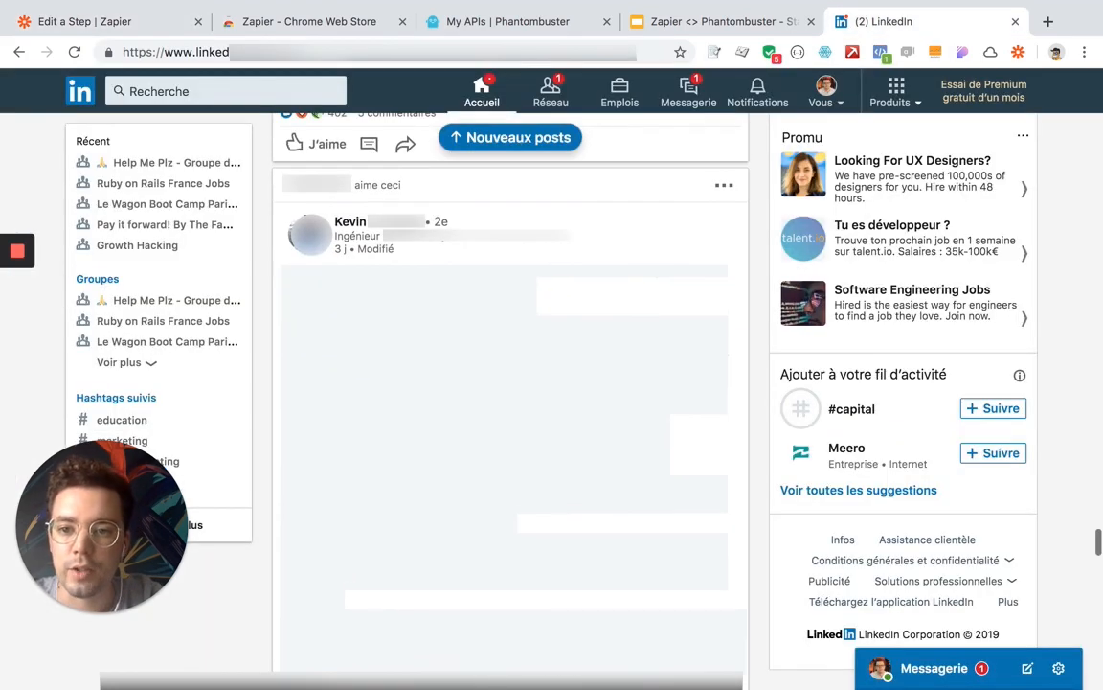
mouse_move(380, 230)
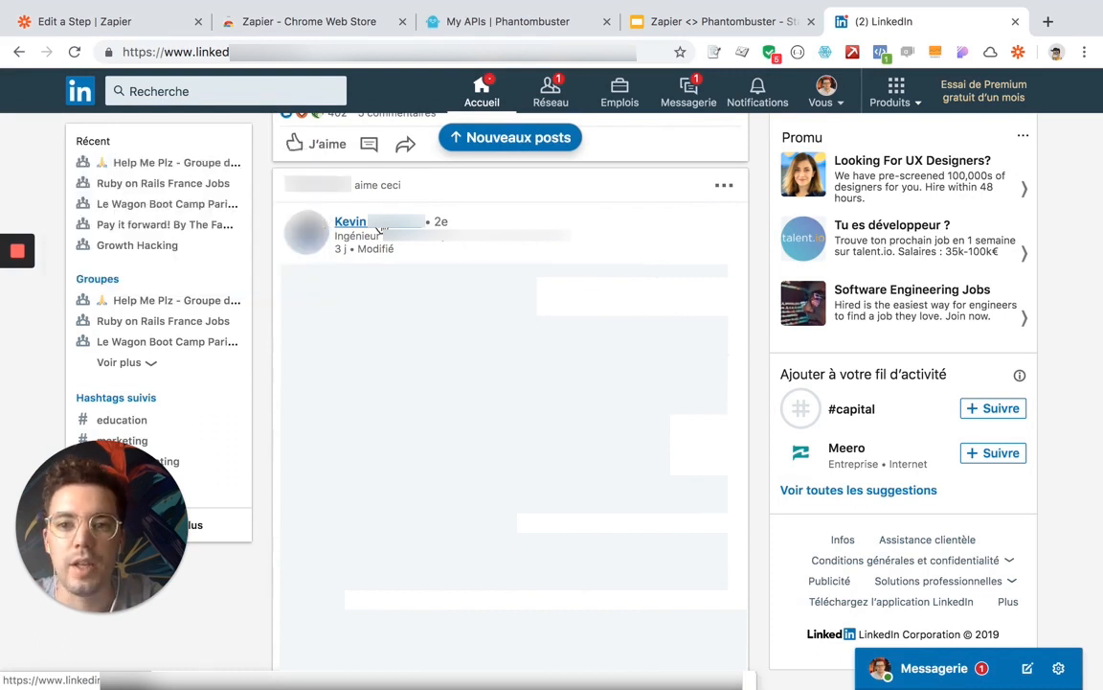
click(528, 244)
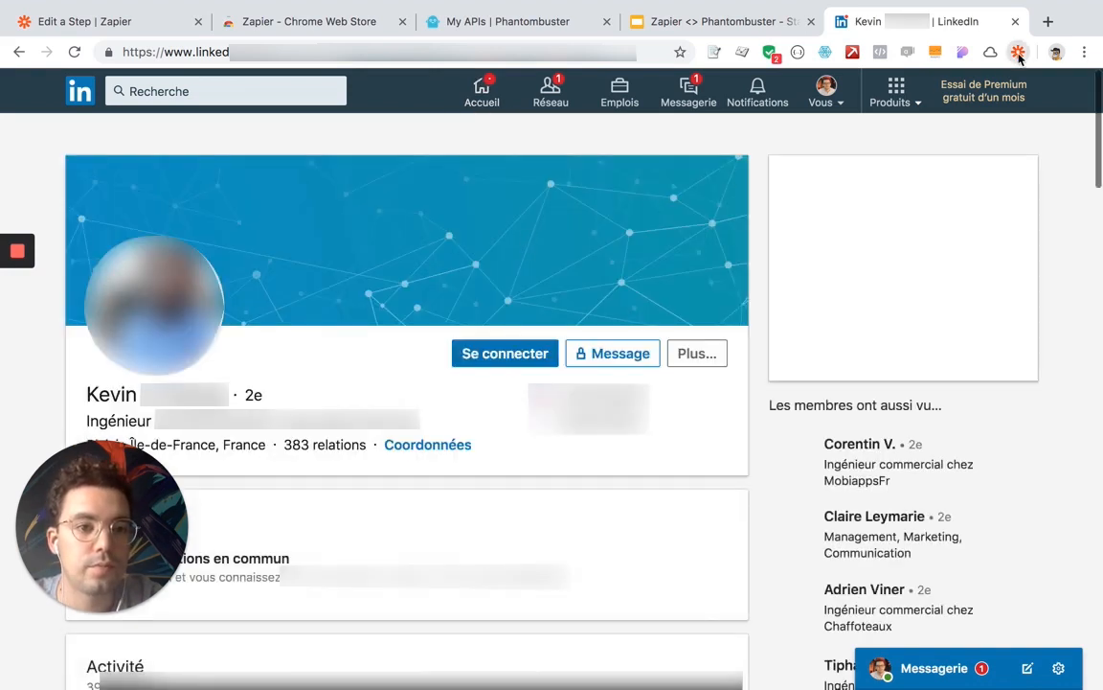
Send a push from the LinkedIn profile to the TESTING Zap with the personalised message "Bravo pour votre diplôme."
click(1019, 58)
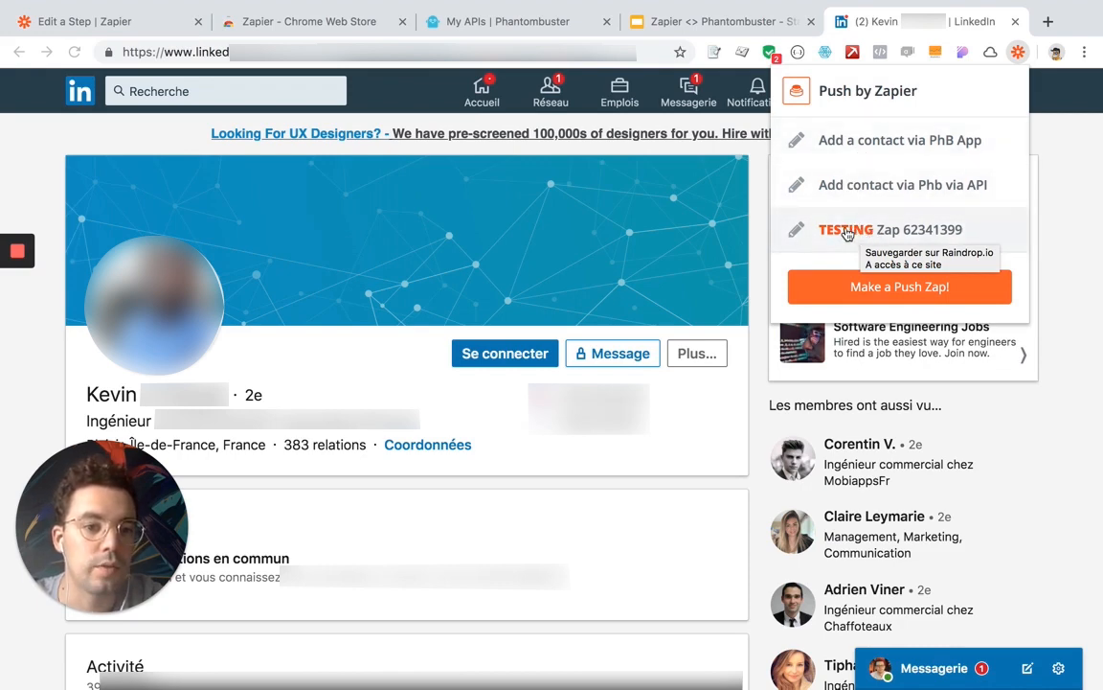
click(852, 232)
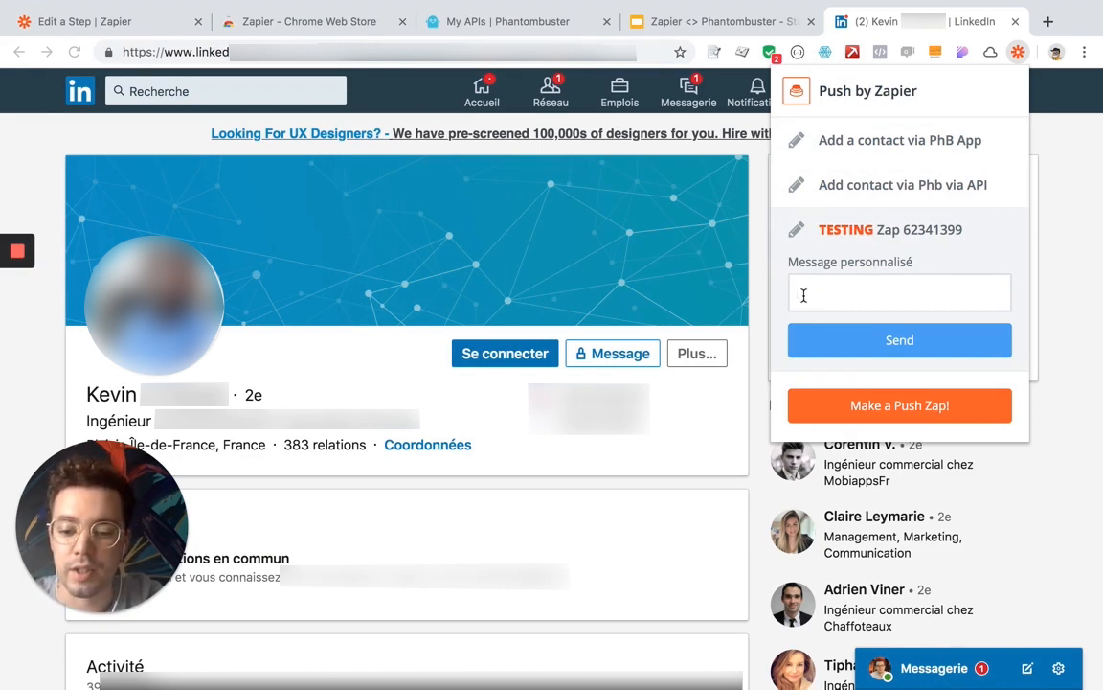
text(Bravo)
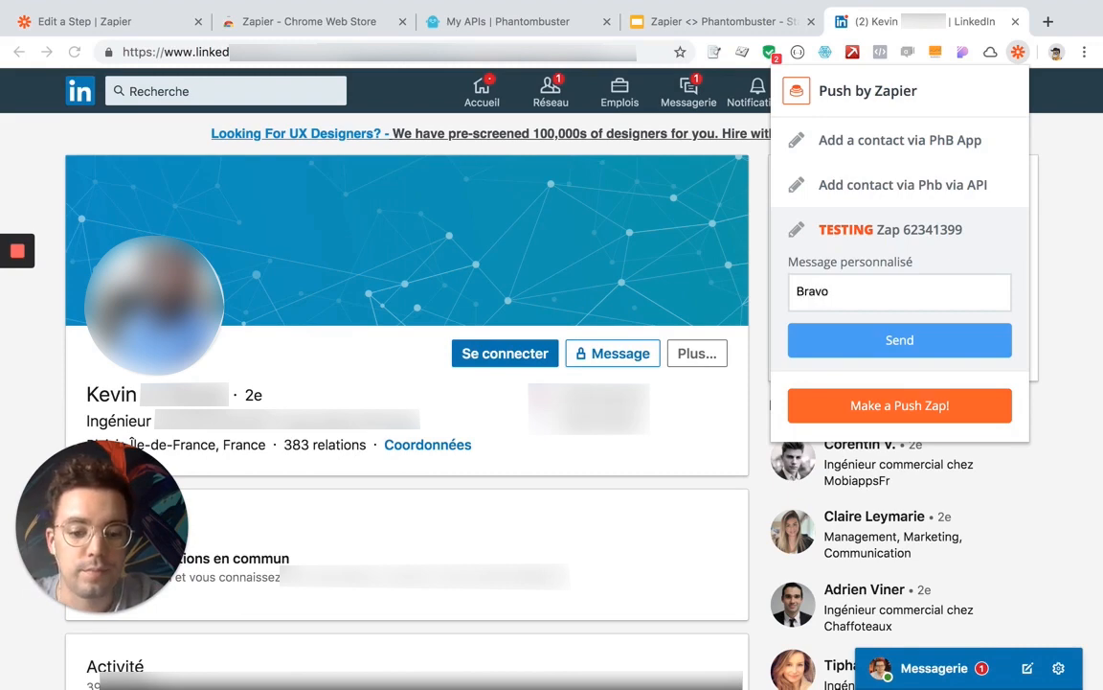
text( pour votr)
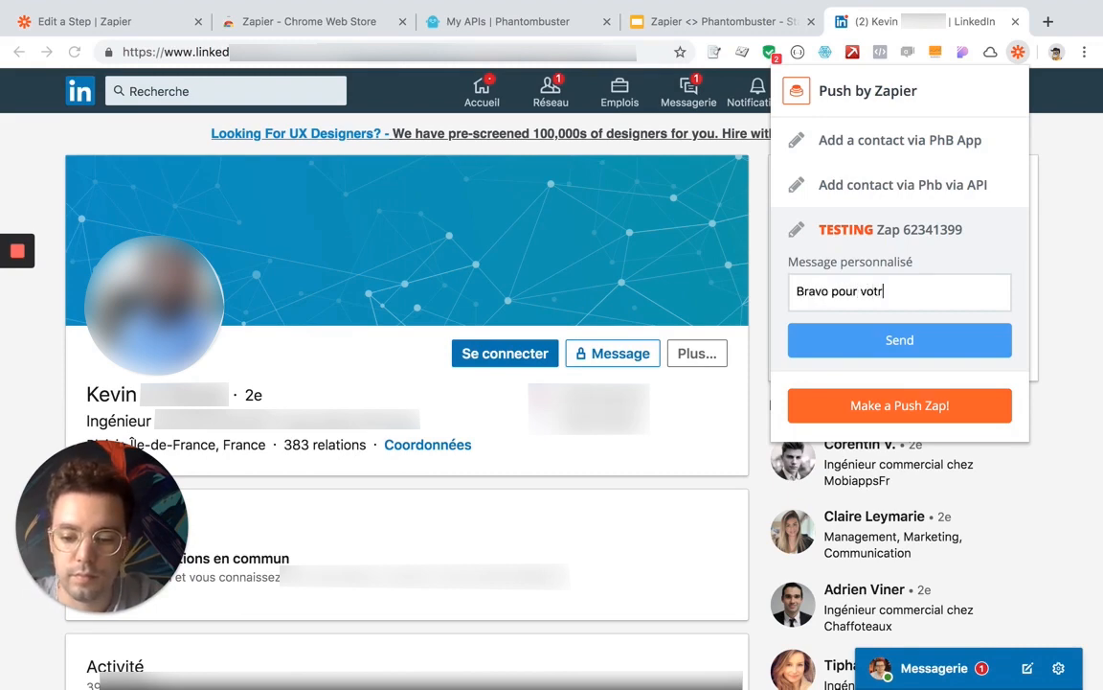
text(e displôme.)
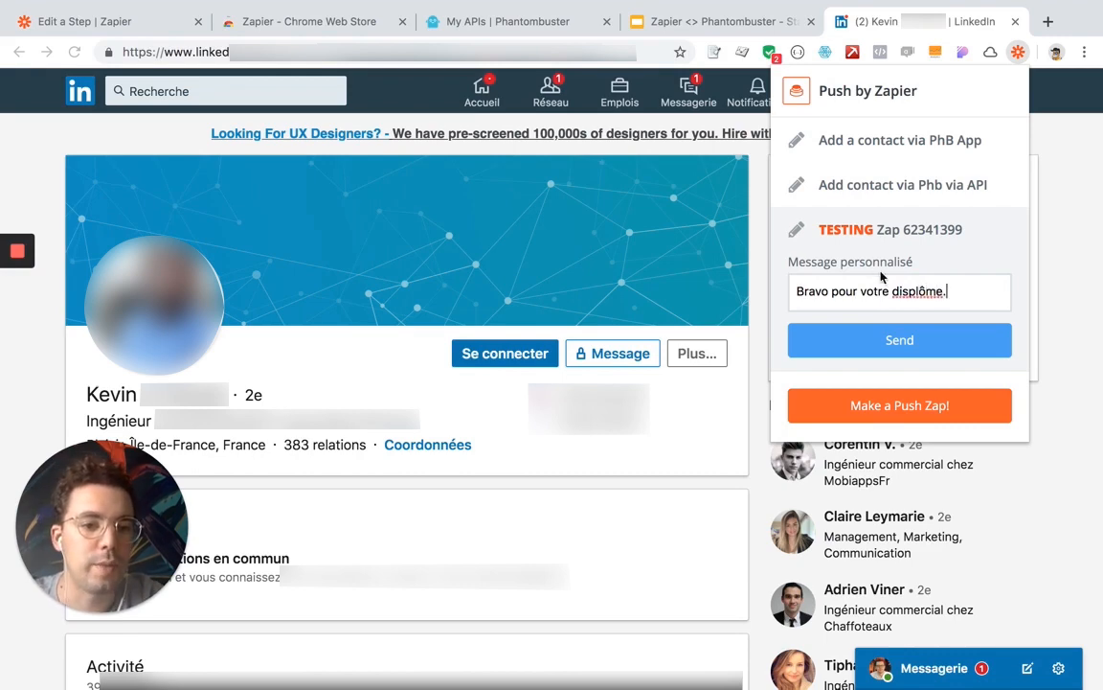
click(911, 296)
key(BackSpace)
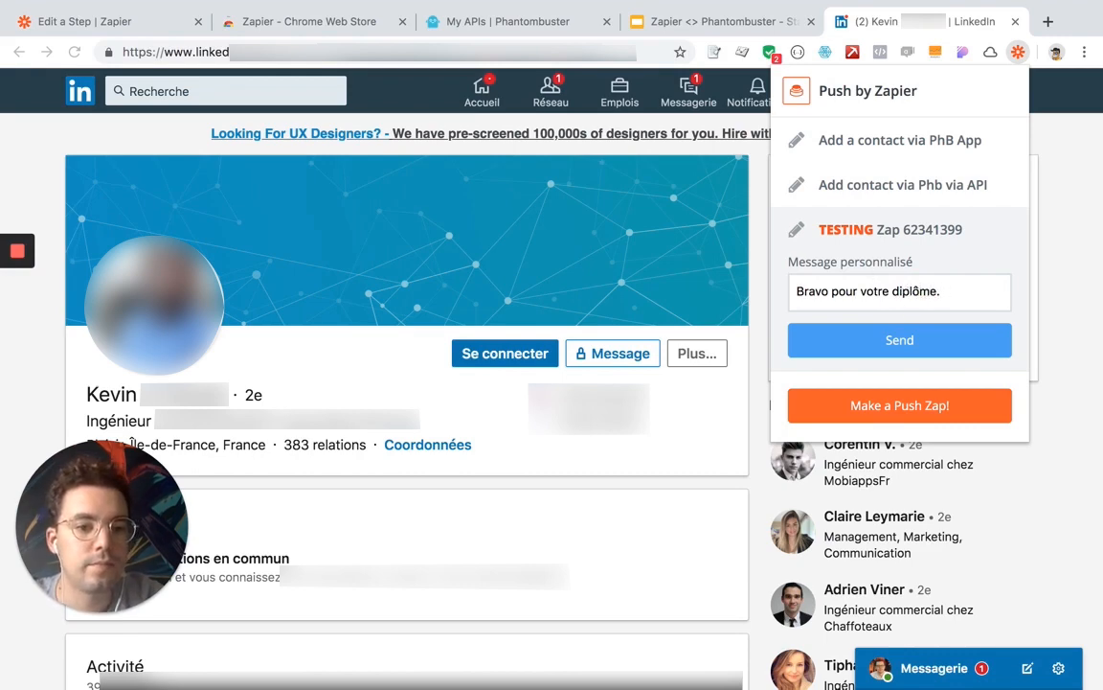
click(880, 350)
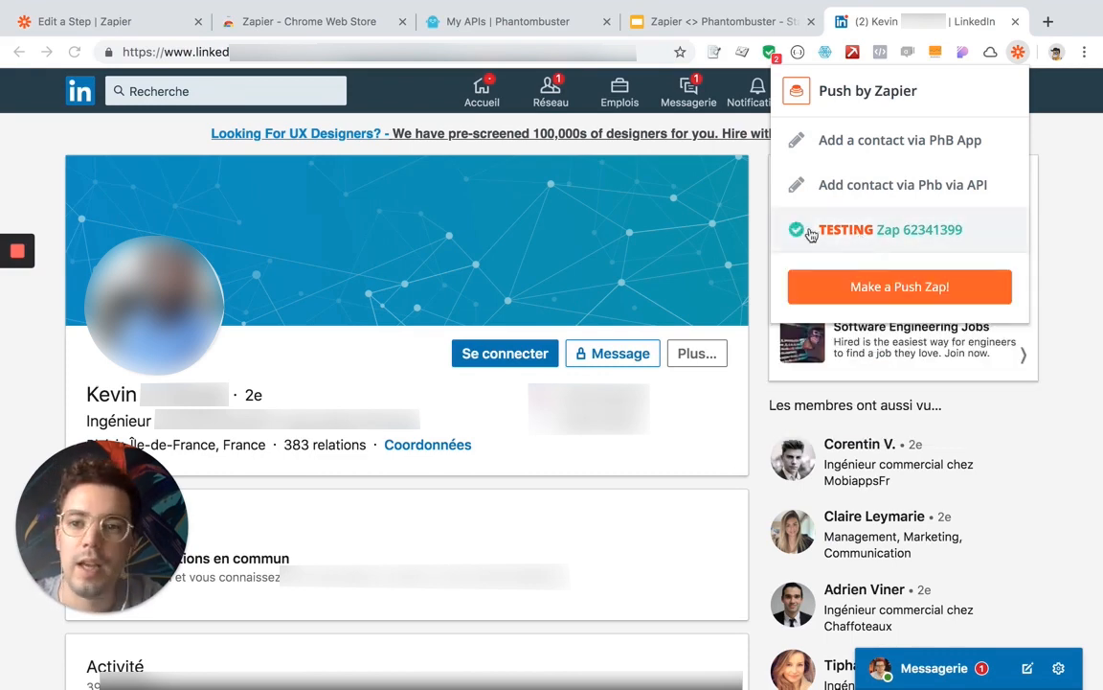
Back in the Zap editor, examine the pulled-in push sample's timestamp, title, URL and message, and continue with that sample
click(119, 23)
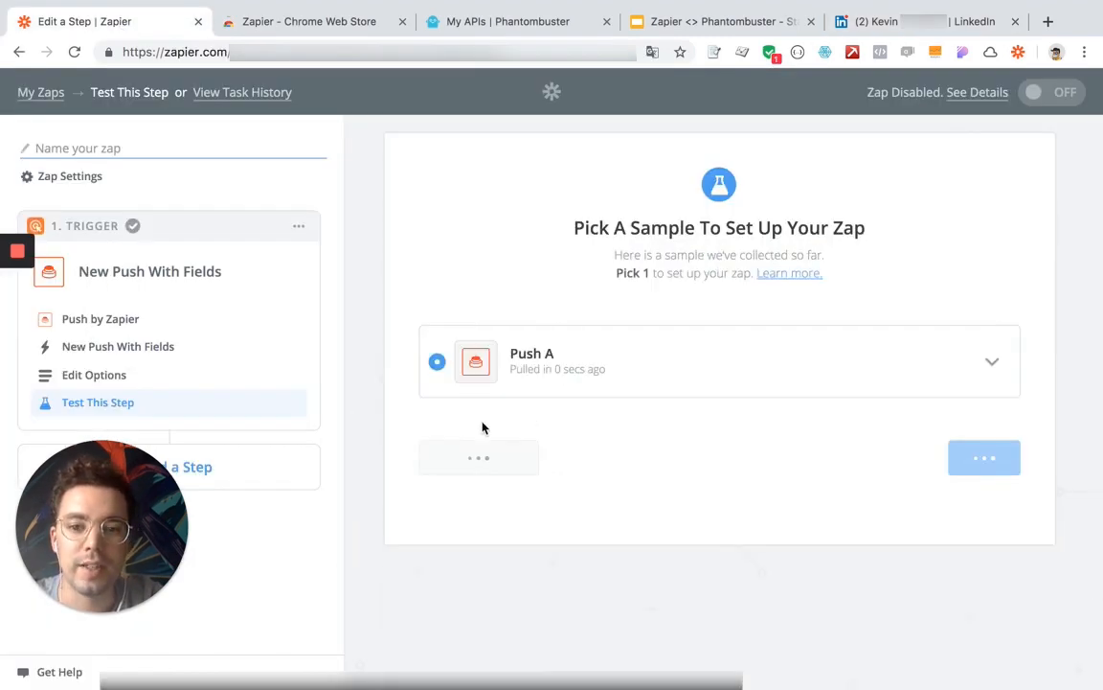
click(993, 362)
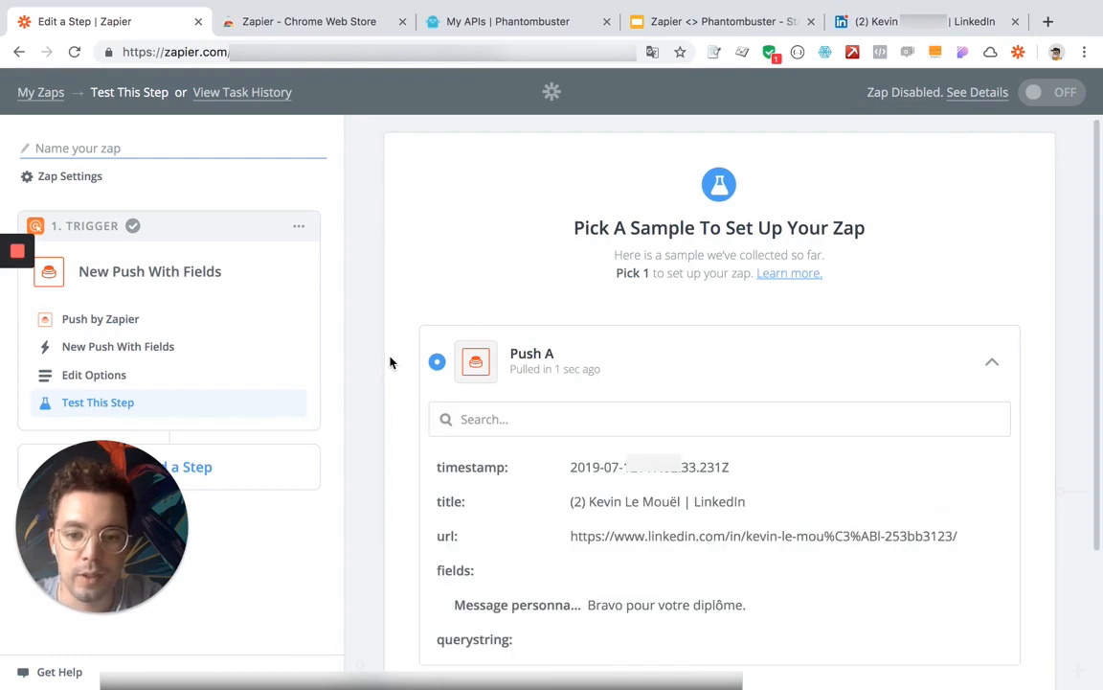
scroll(389, 362, down, 2)
triple_click(682, 370)
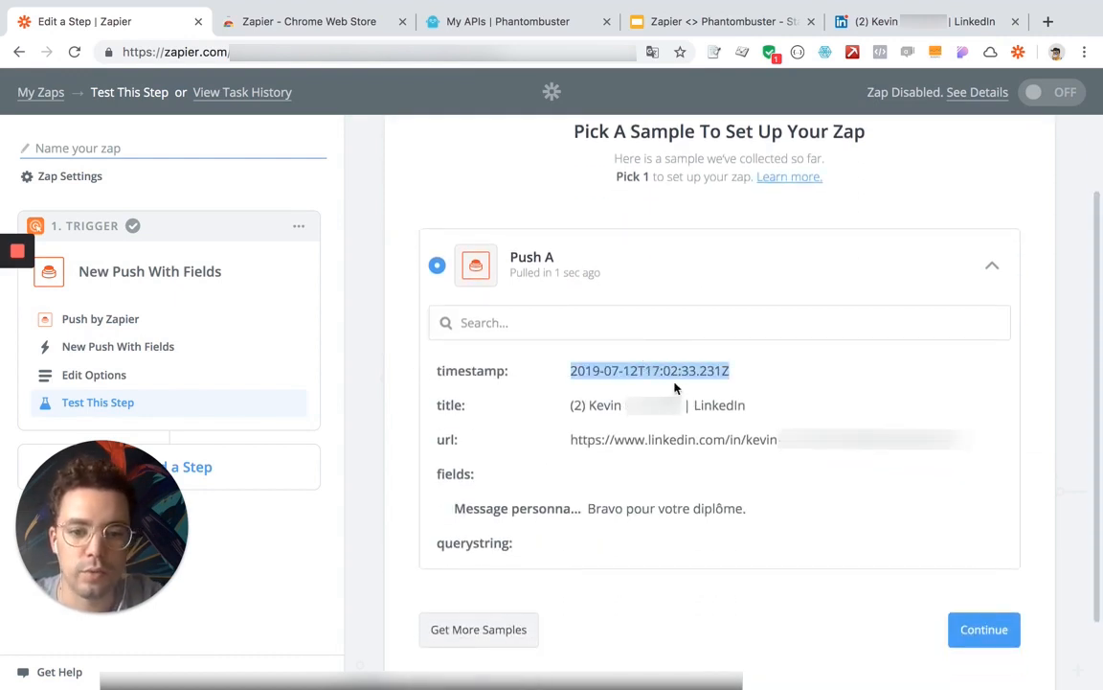
triple_click(598, 405)
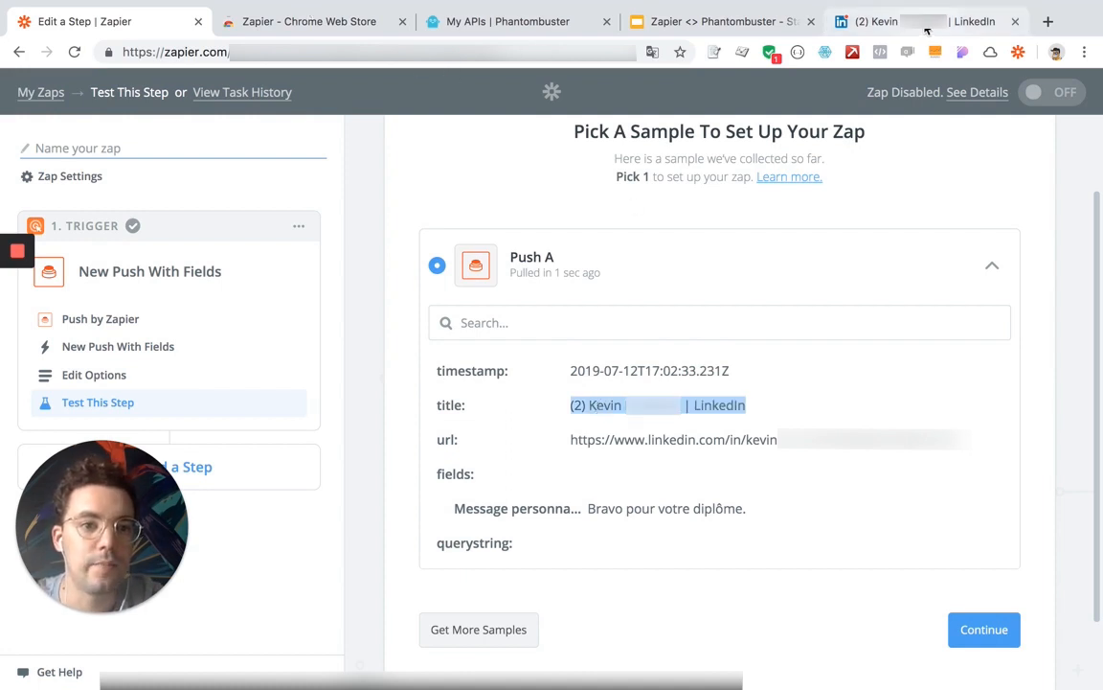
scroll(455, 441, down, 1)
click(591, 433)
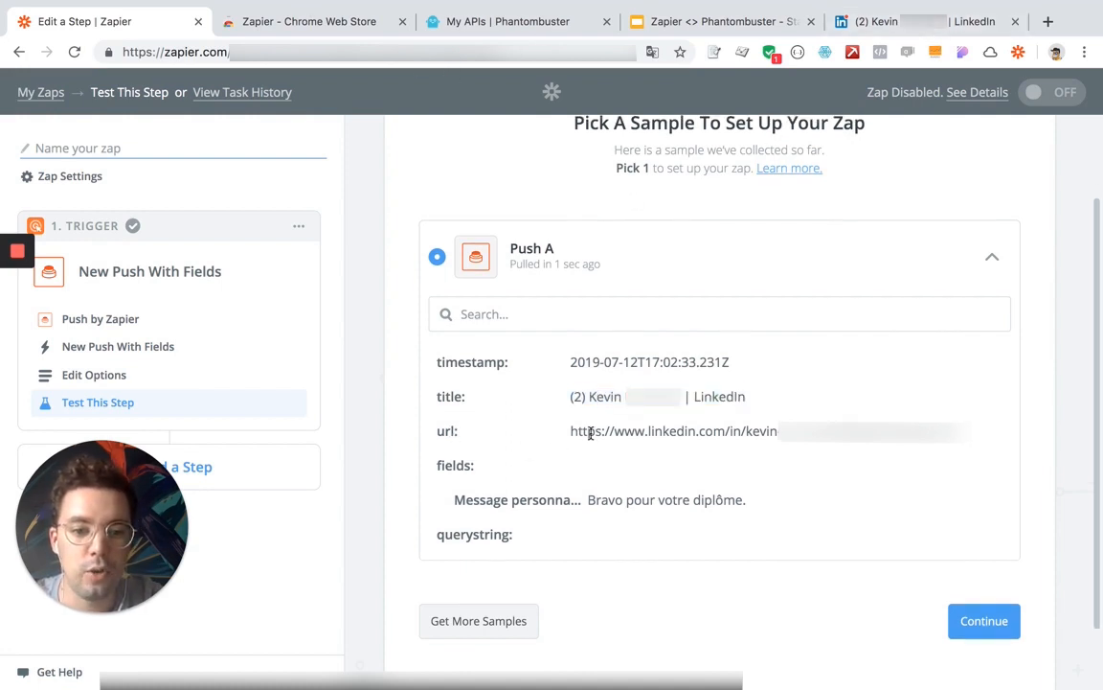
drag(591, 433, 939, 424)
triple_click(586, 432)
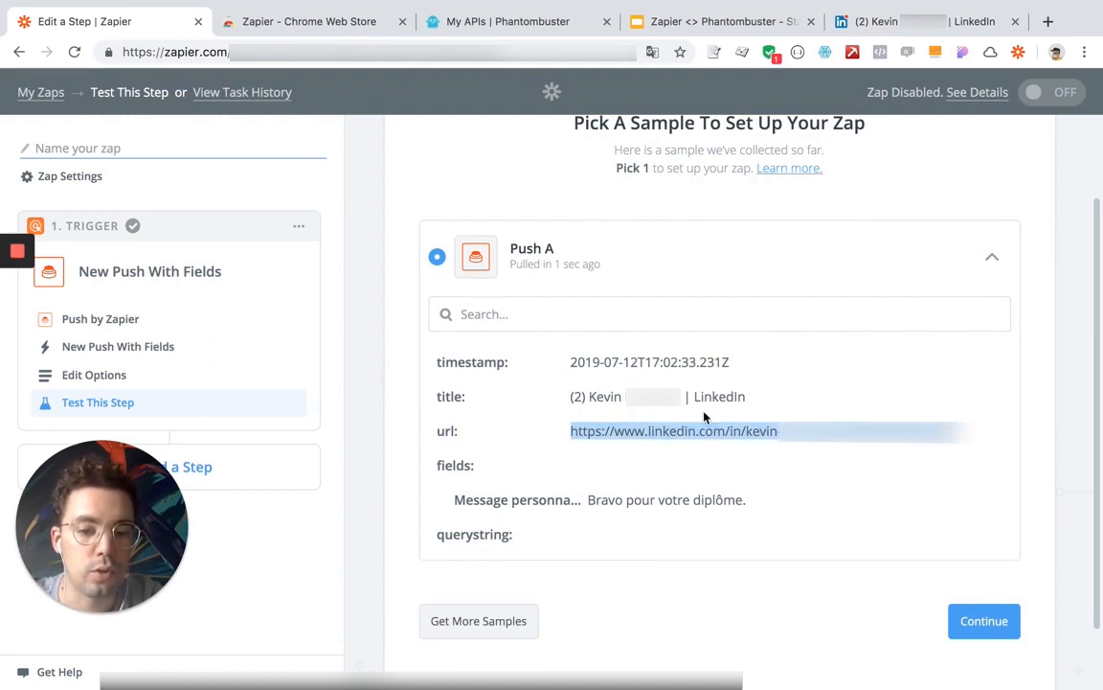
drag(589, 502, 754, 512)
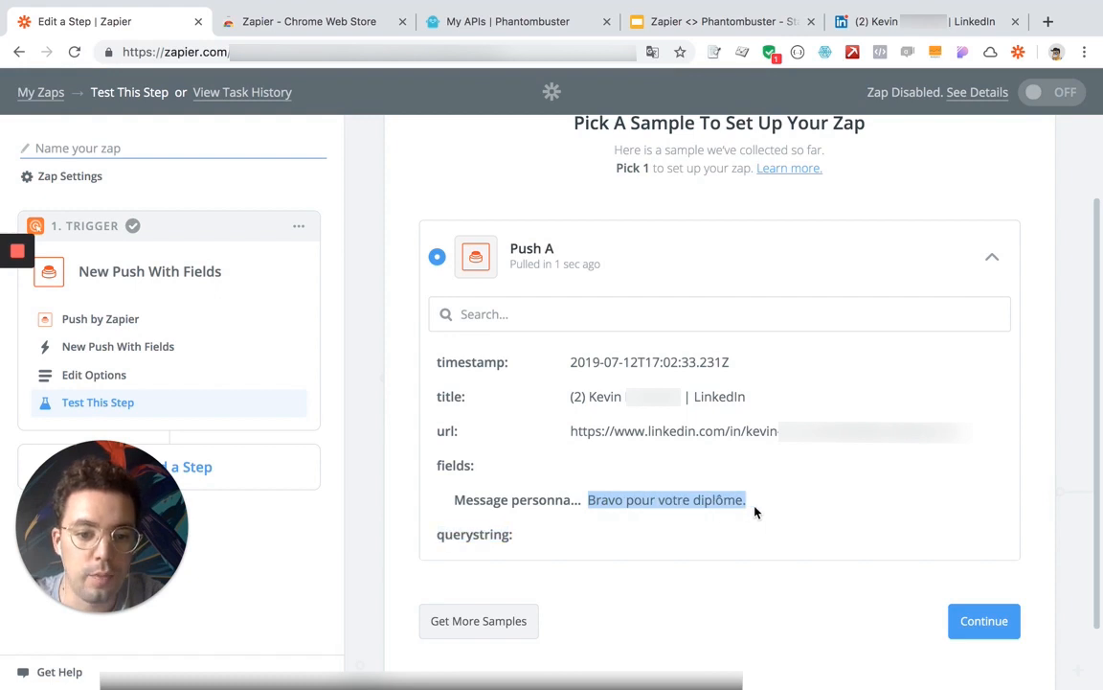
click(601, 494)
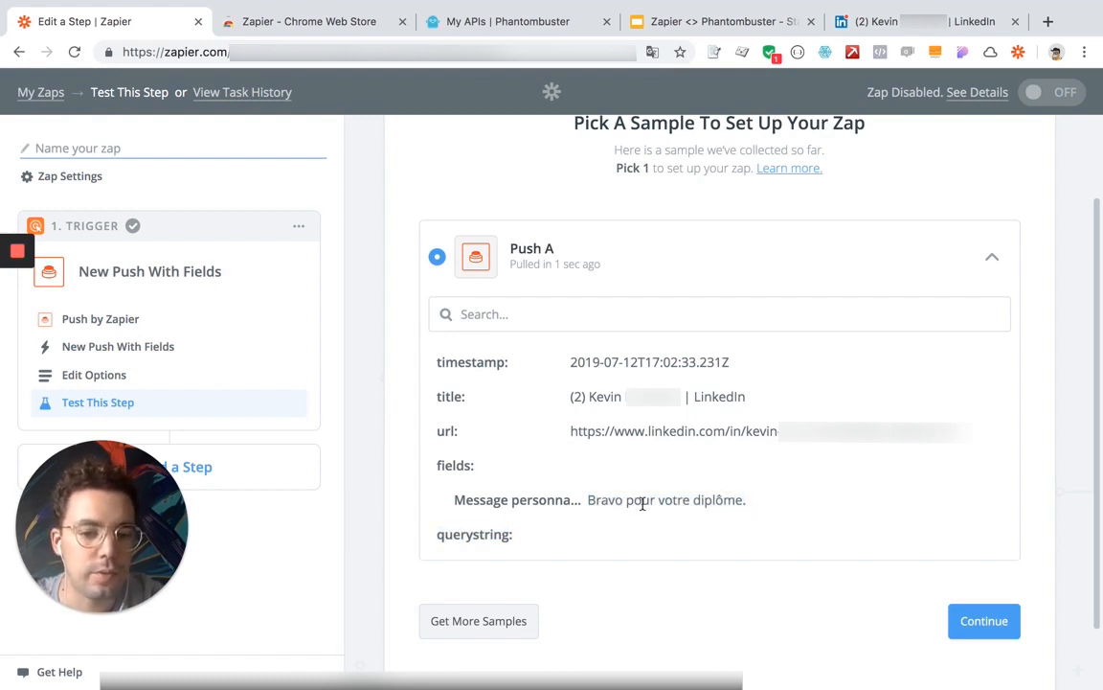
click(972, 622)
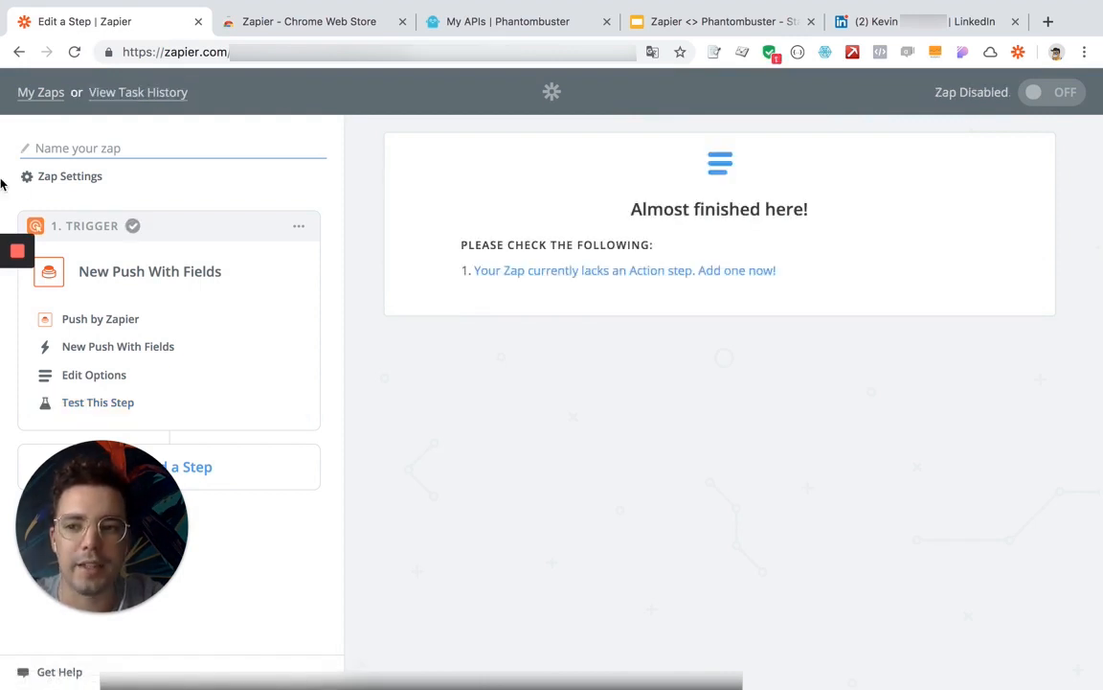
mouse_move(12, 247)
click(17, 290)
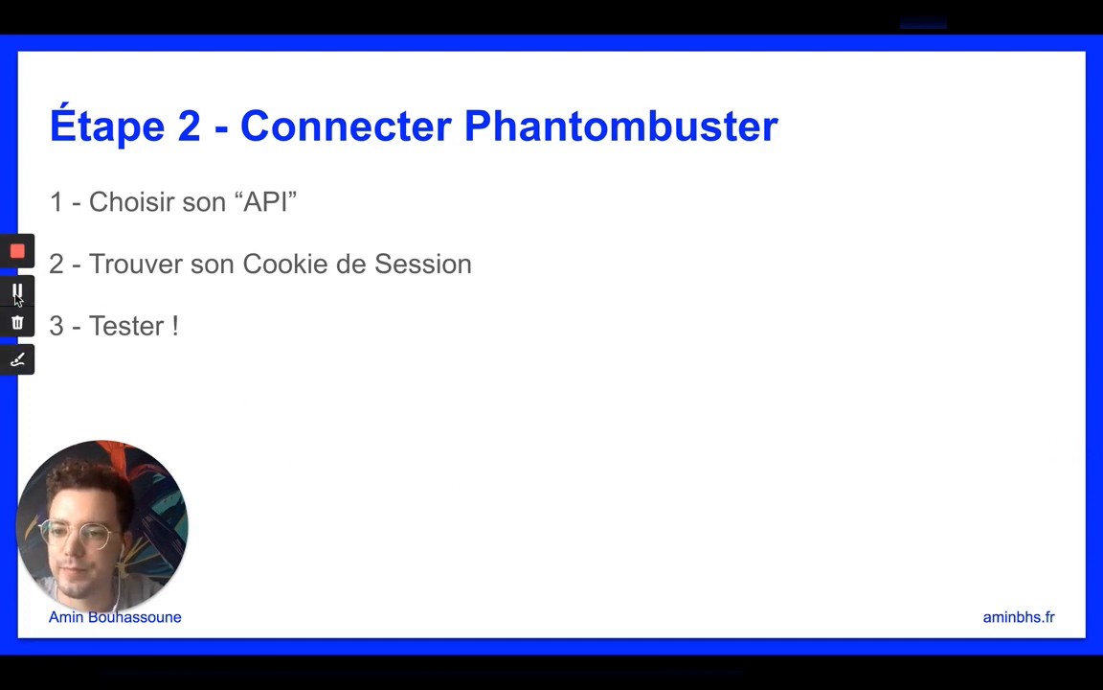
click(16, 292)
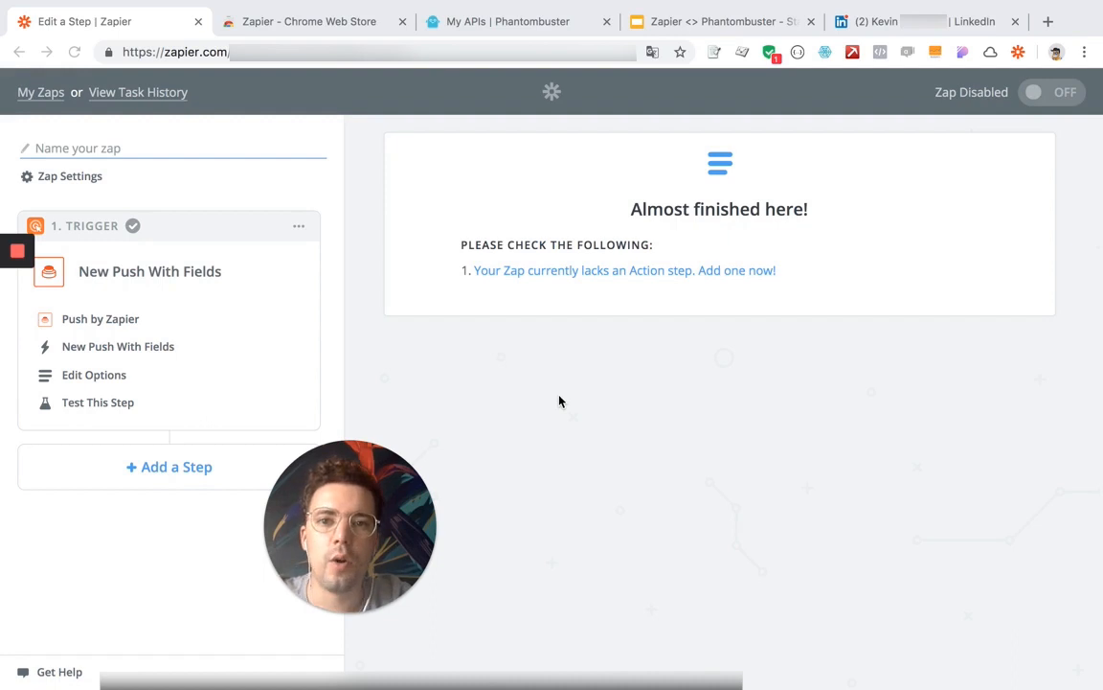
Add an action step using Phantombuster (1.0.1) with the Launch Automation action and the already connected account
click(160, 477)
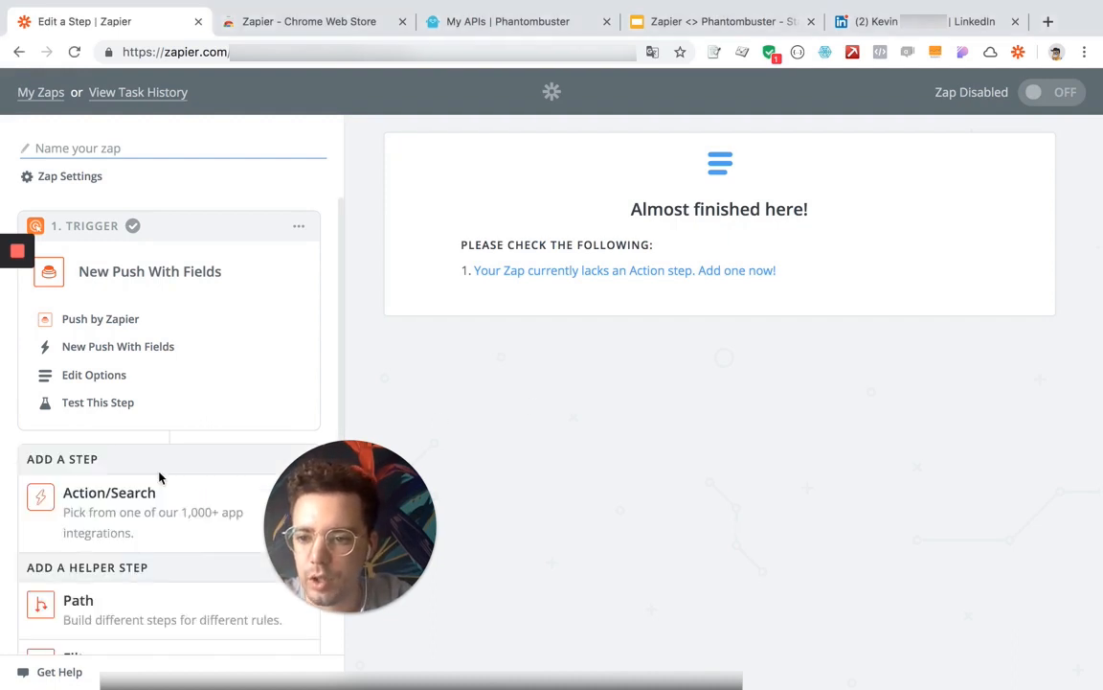
scroll(160, 477, down, 1)
click(101, 443)
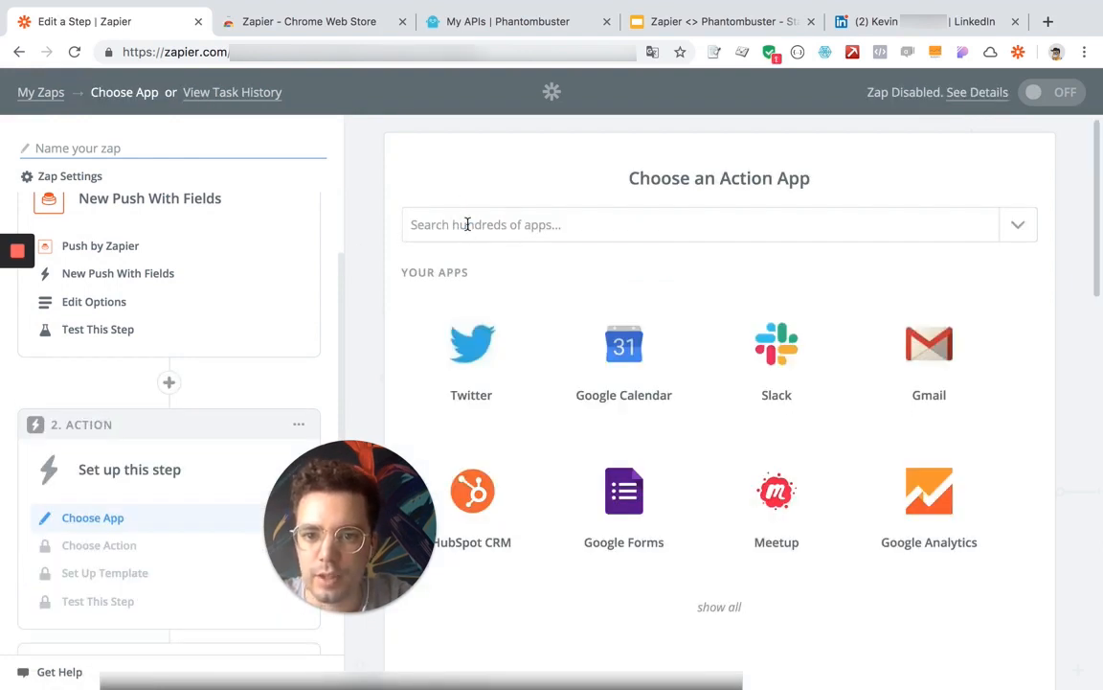
click(419, 220)
text(phantom)
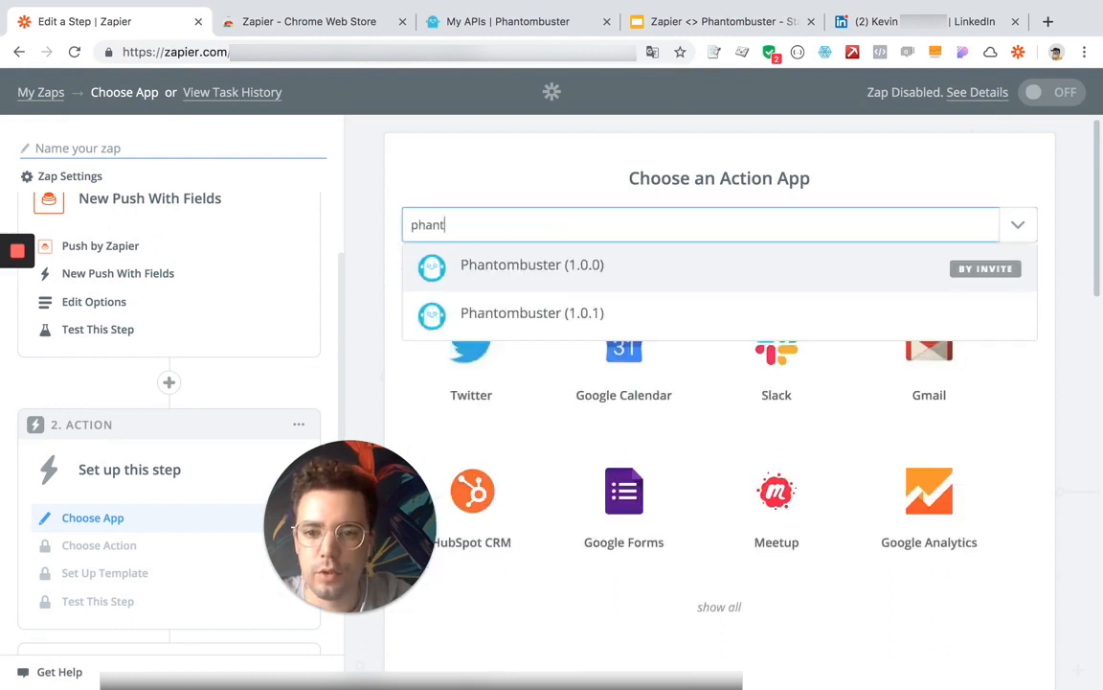
click(487, 317)
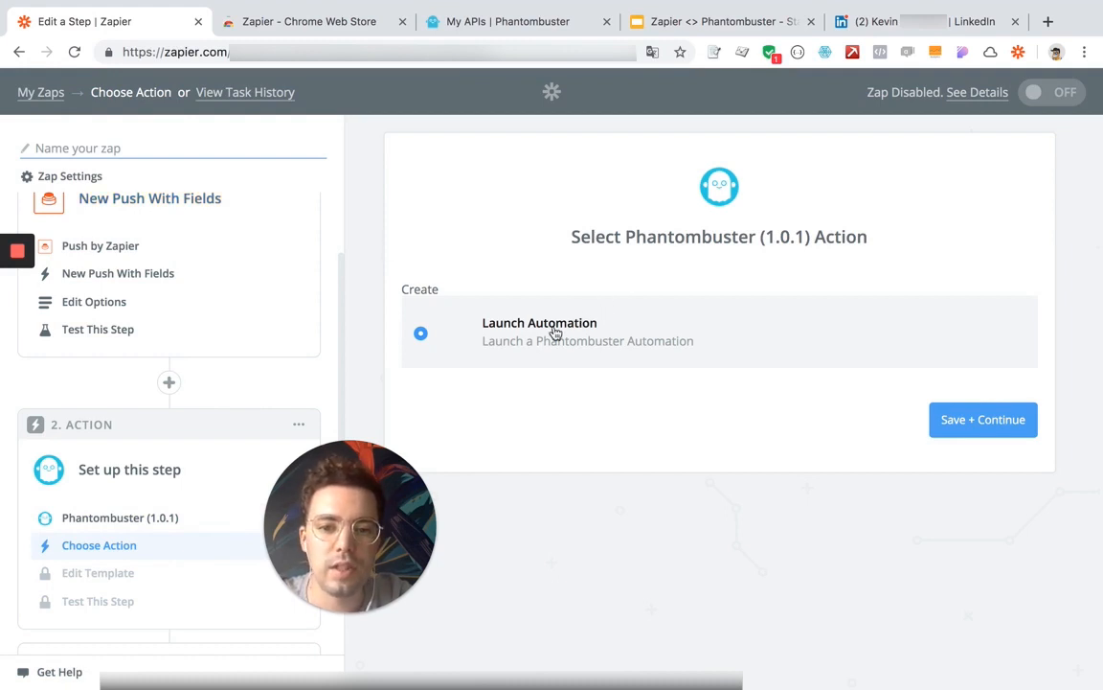
click(966, 424)
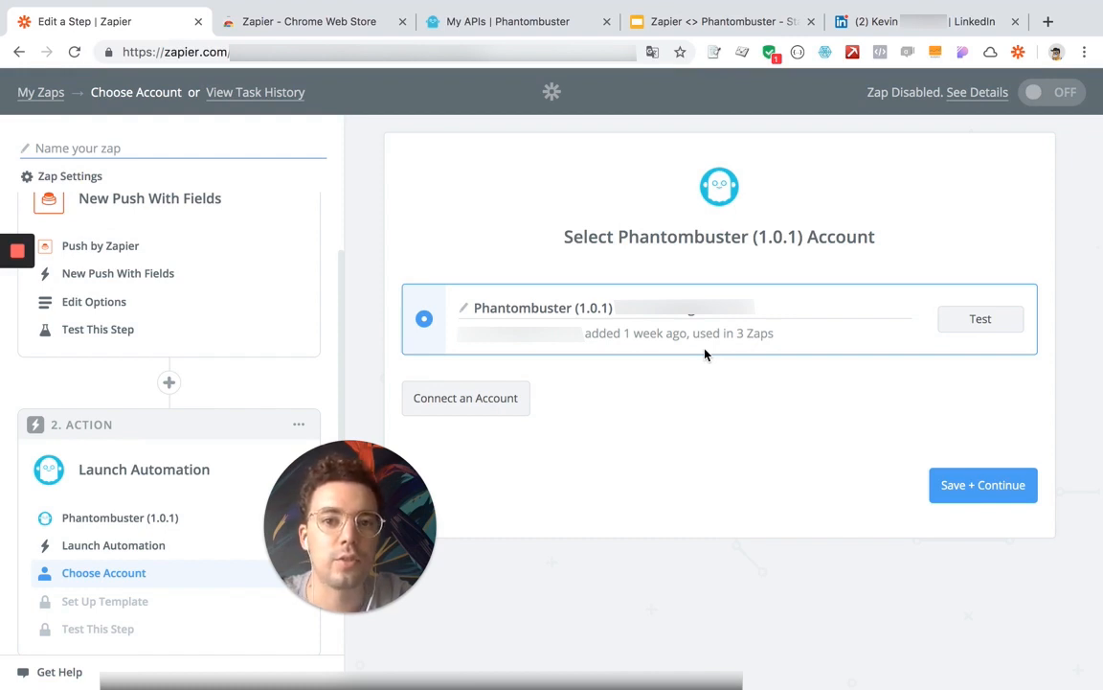
click(975, 486)
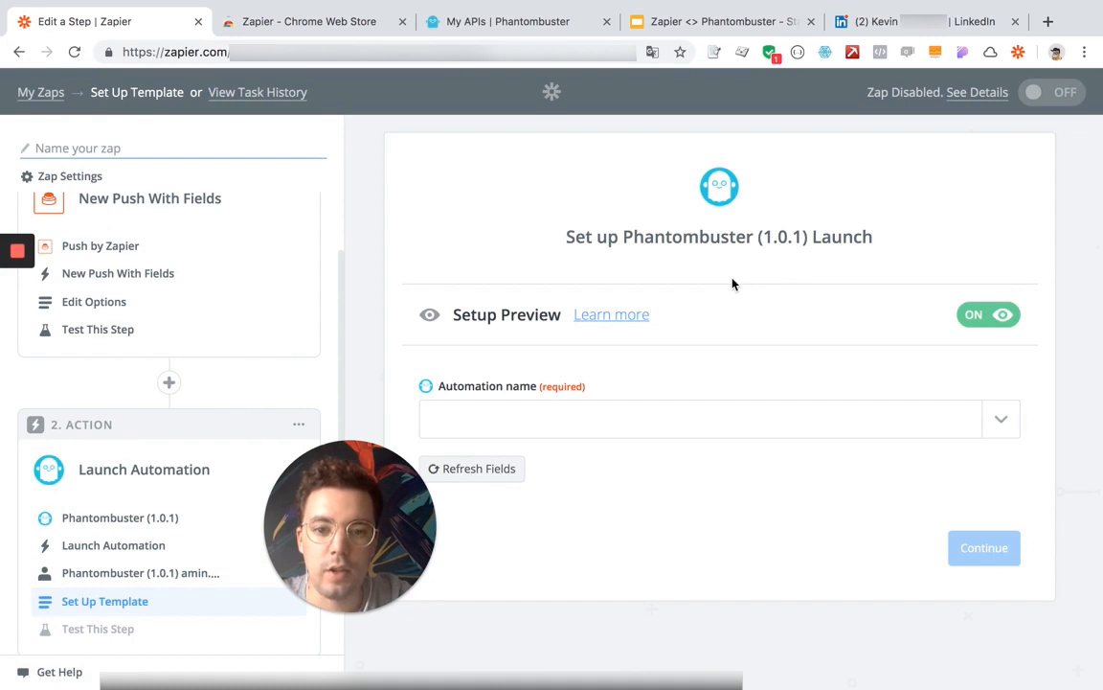
Switch to Phantombuster, browse its API store and open the LinkedIn Network Booster page
click(459, 27)
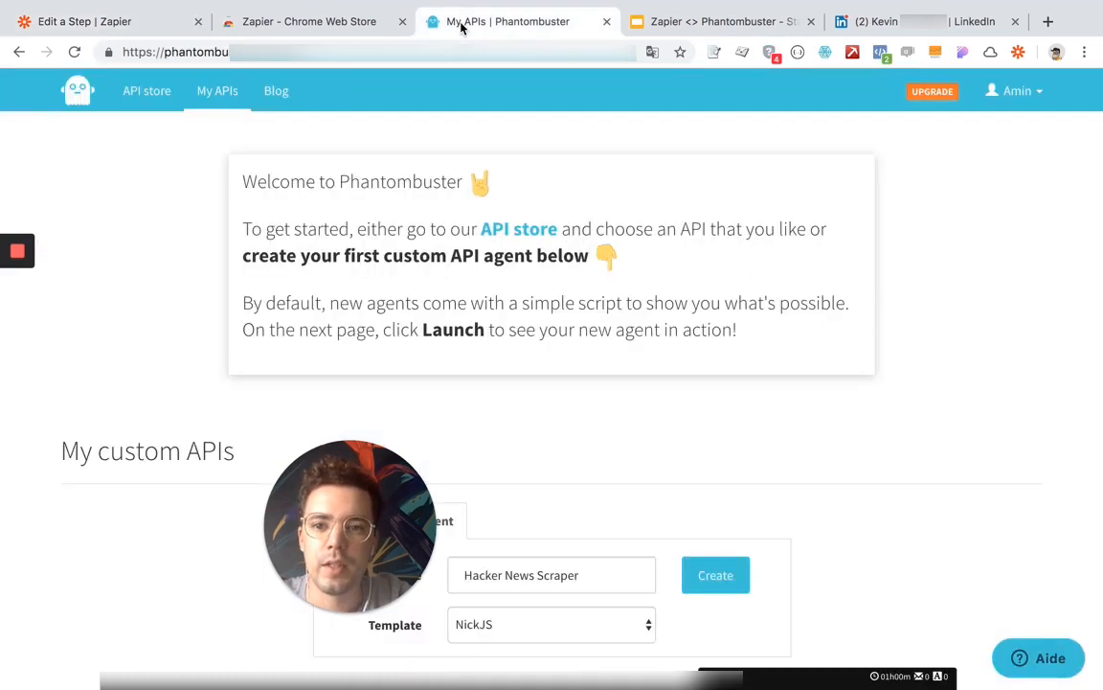
click(152, 95)
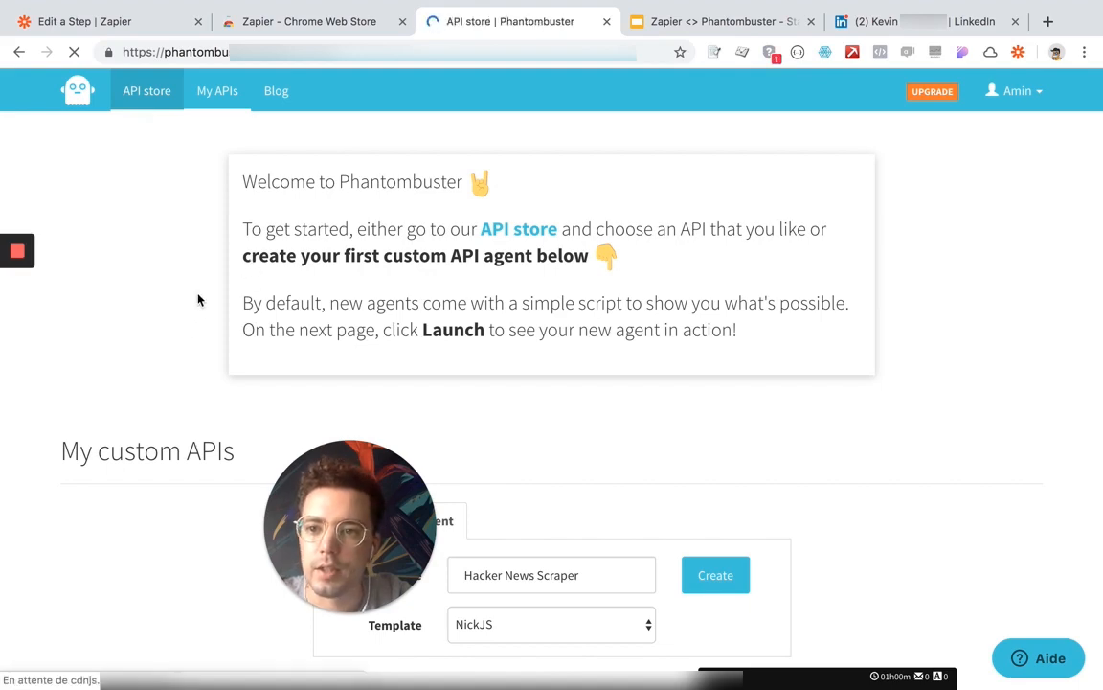
scroll(198, 300, down, 5)
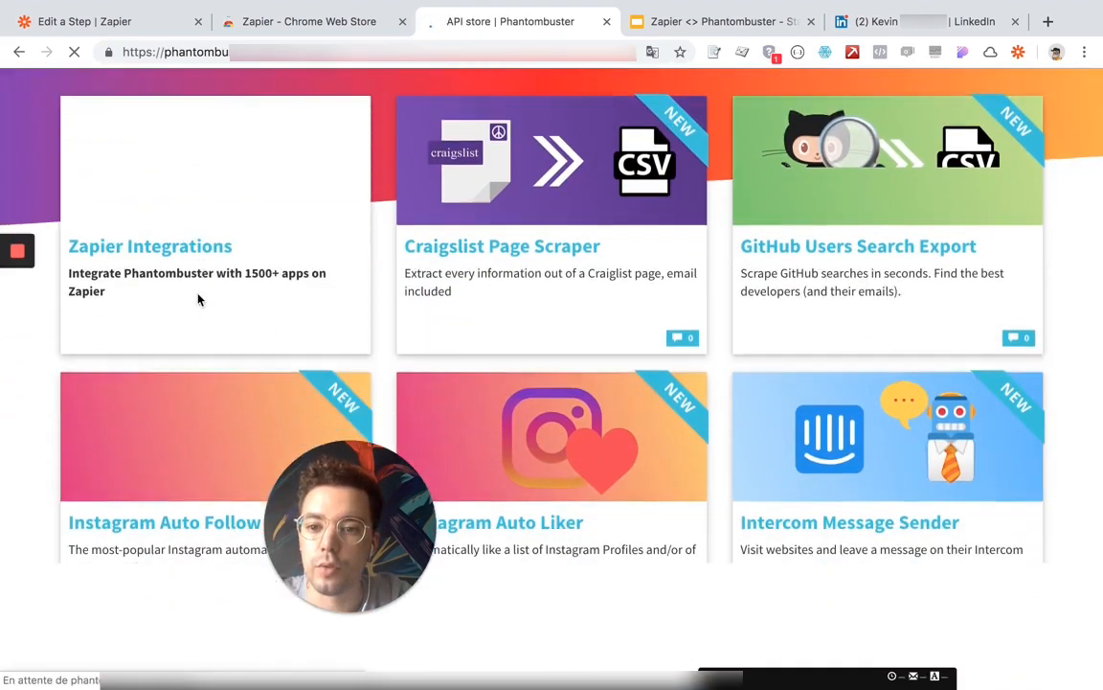
scroll(198, 300, down, 3)
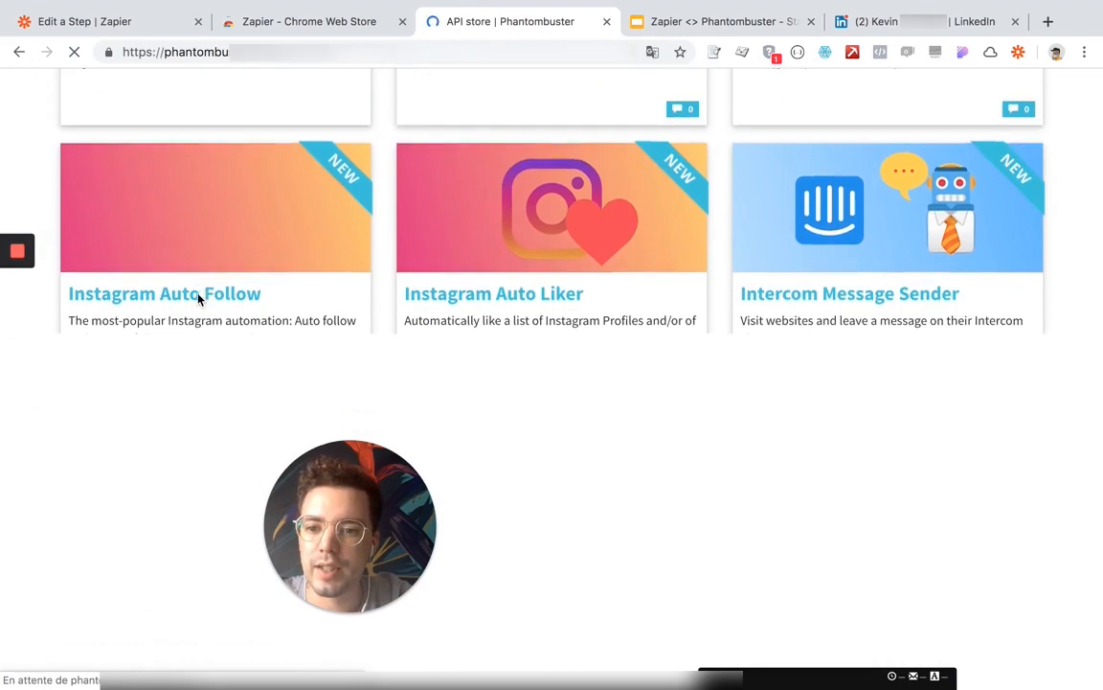
scroll(199, 300, down, 1)
scroll(198, 299, down, 3)
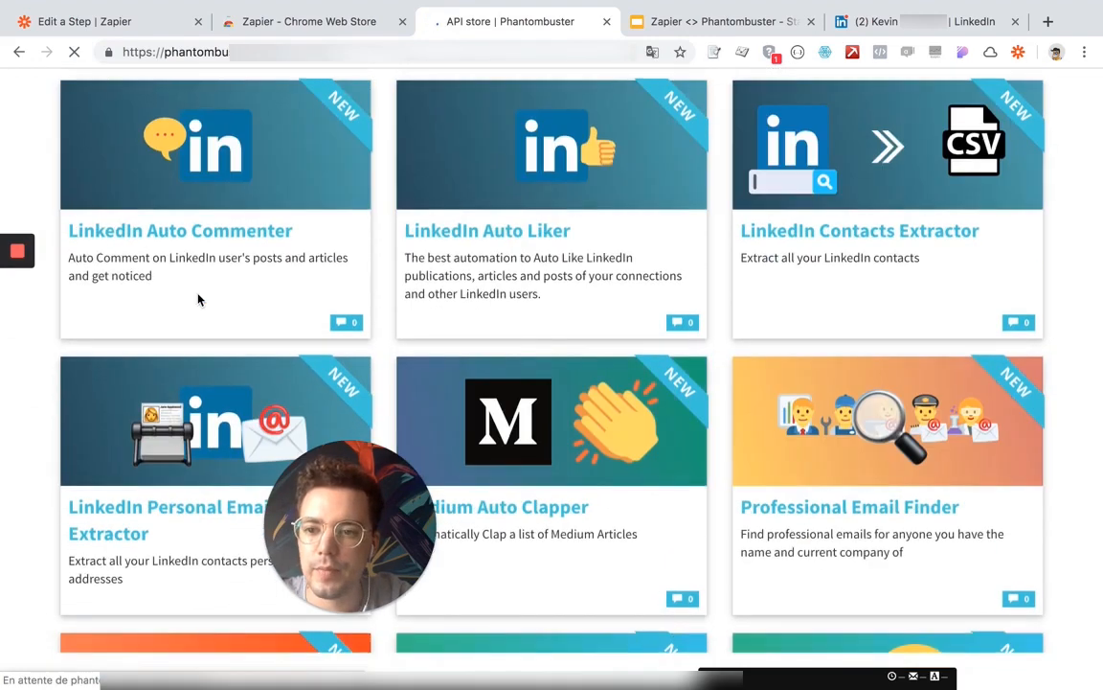
scroll(198, 300, down, 6)
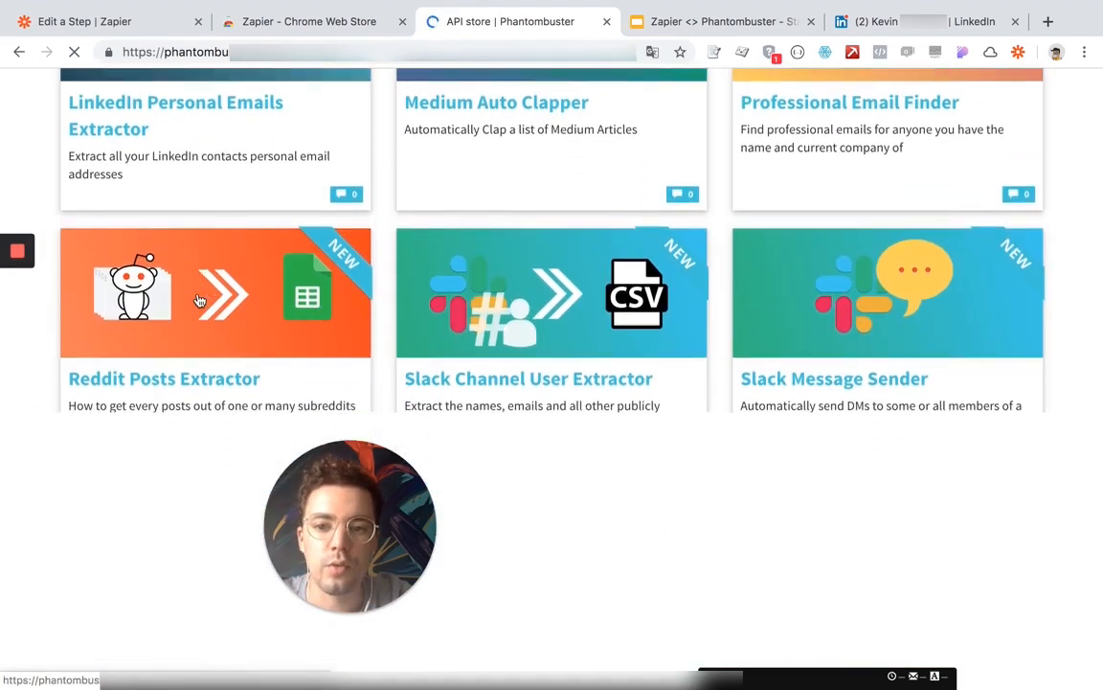
scroll(198, 300, down, 5)
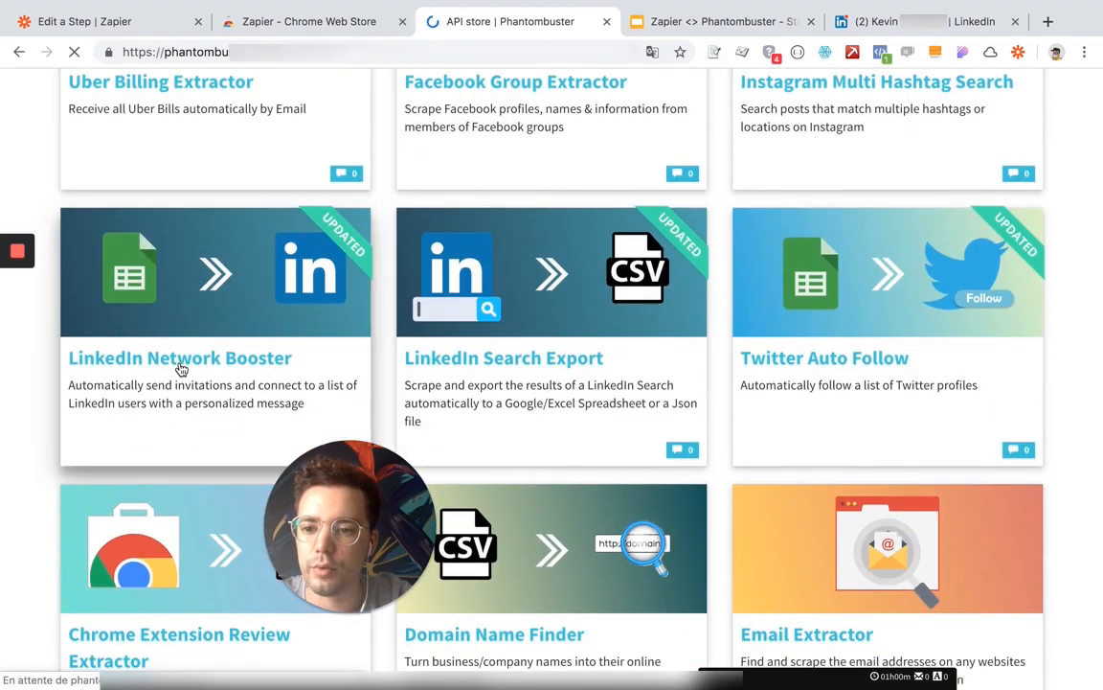
click(181, 358)
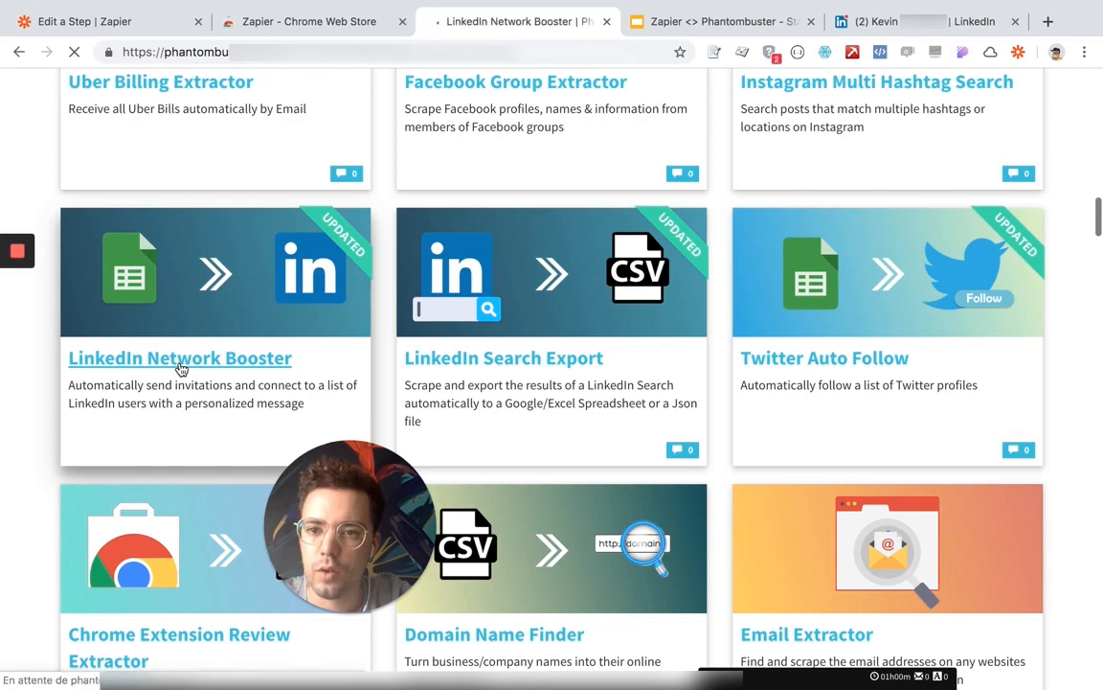
Look over the LinkedIn Network Booster description and add this API to the account's own APIs
scroll(357, 299, down, 1)
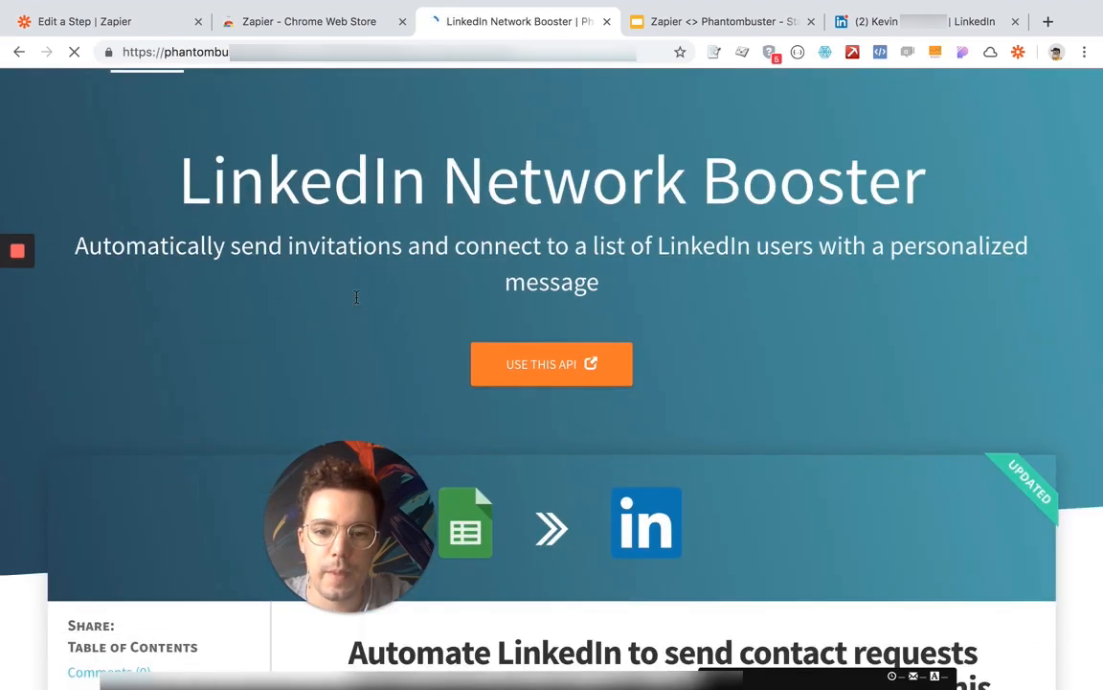
scroll(358, 300, up, 1)
scroll(531, 293, down, 4)
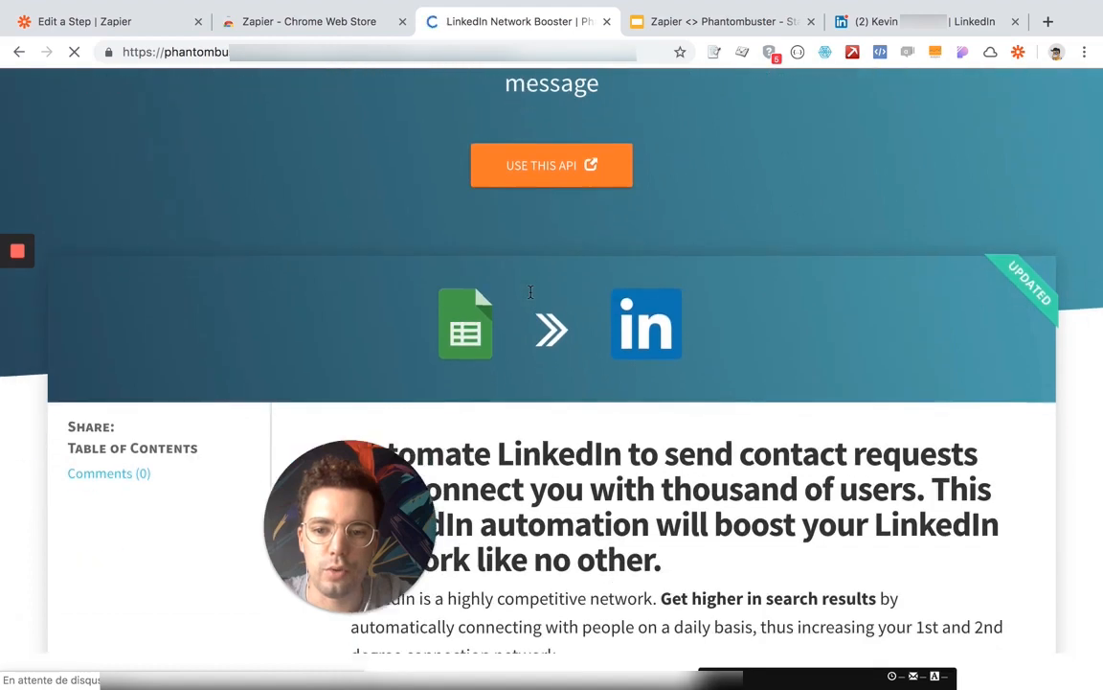
scroll(530, 292, up, 4)
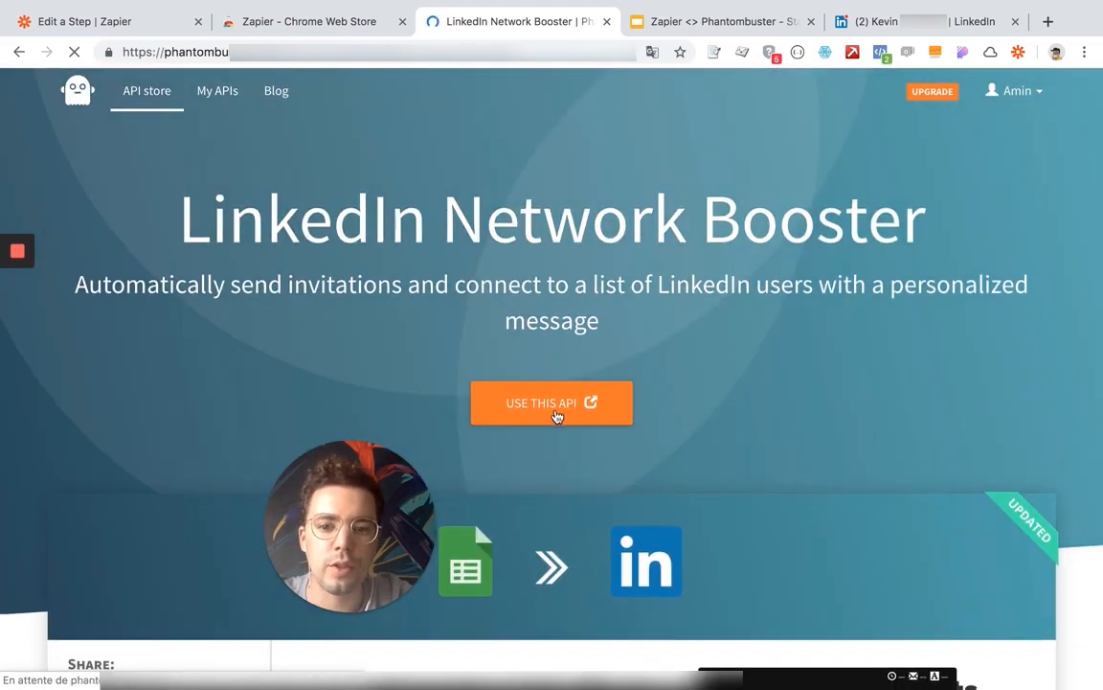
click(555, 410)
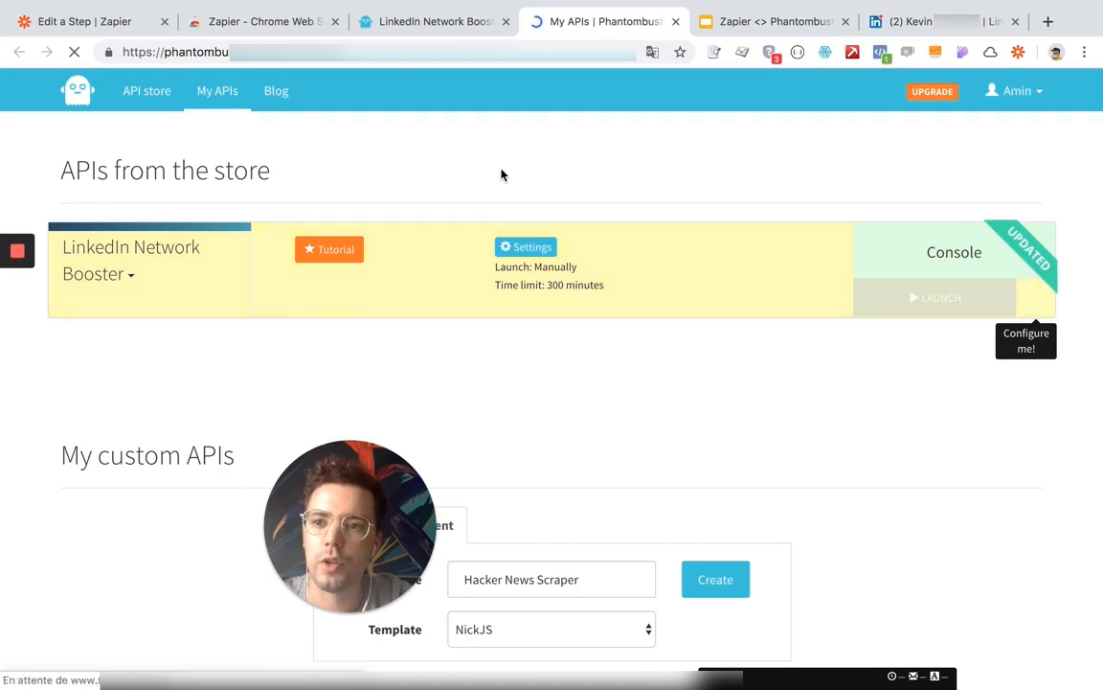
Back in the Zap editor, choose LinkedIn Network Booster as the automation name for the Phantombuster launch action
click(97, 23)
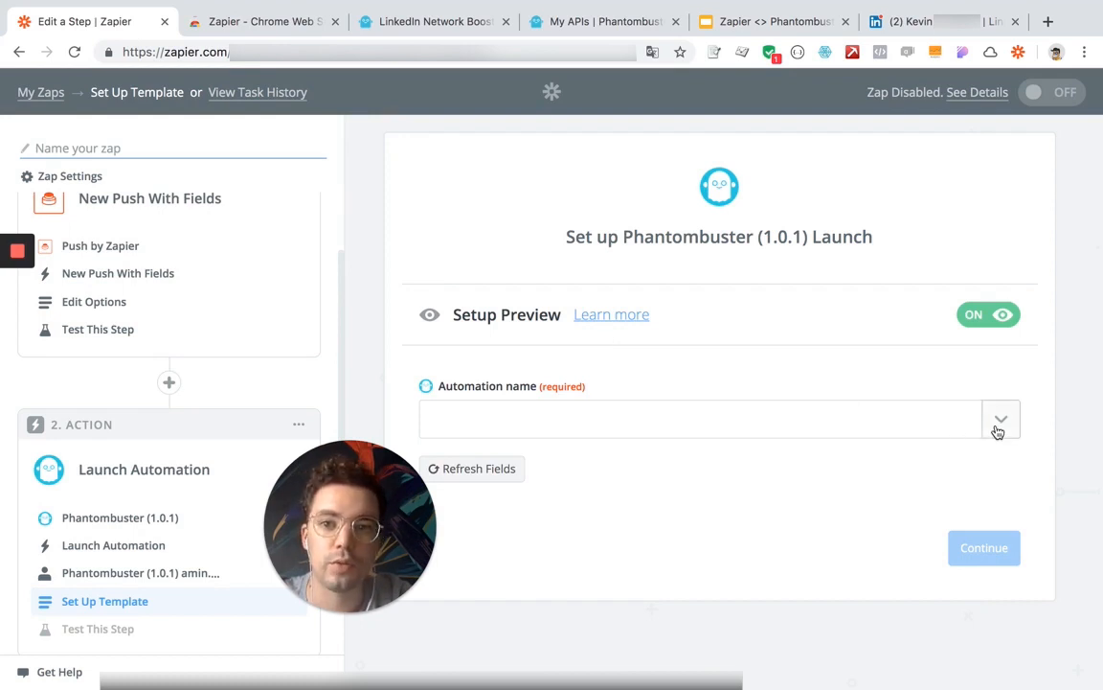
click(857, 436)
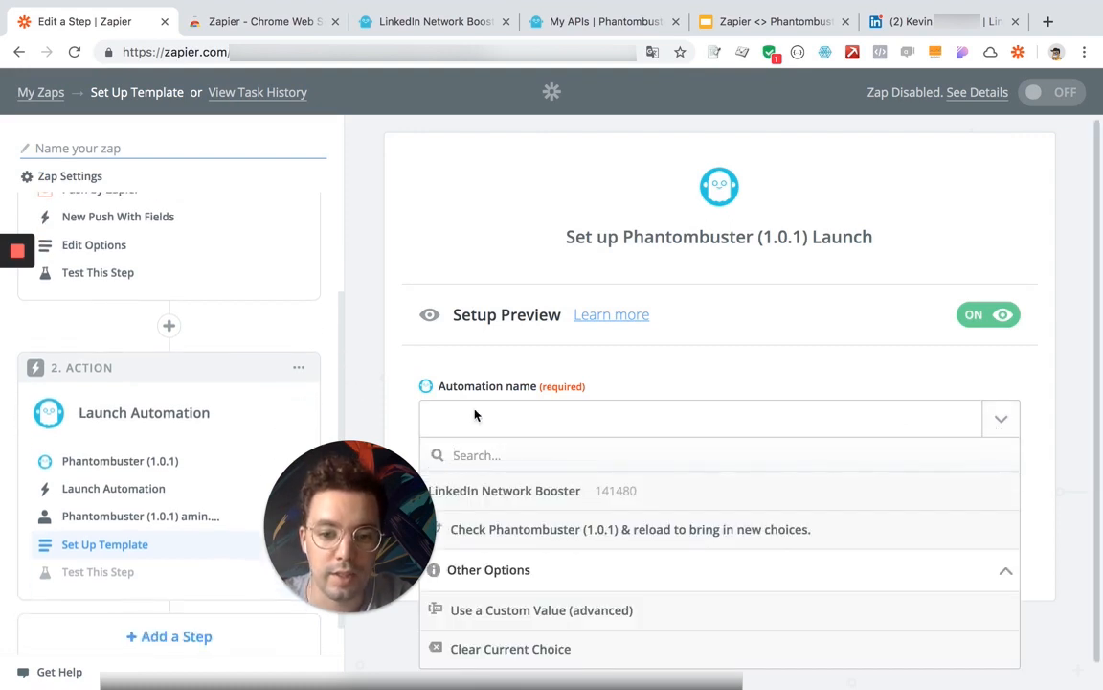
scroll(476, 414, down, 1)
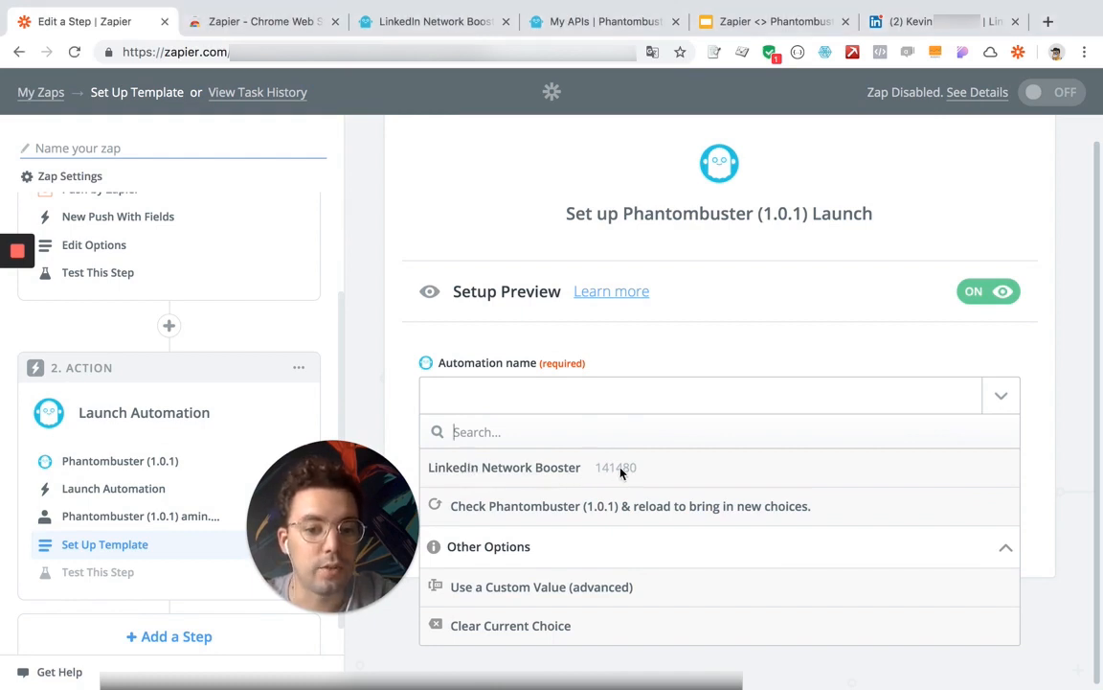
click(479, 450)
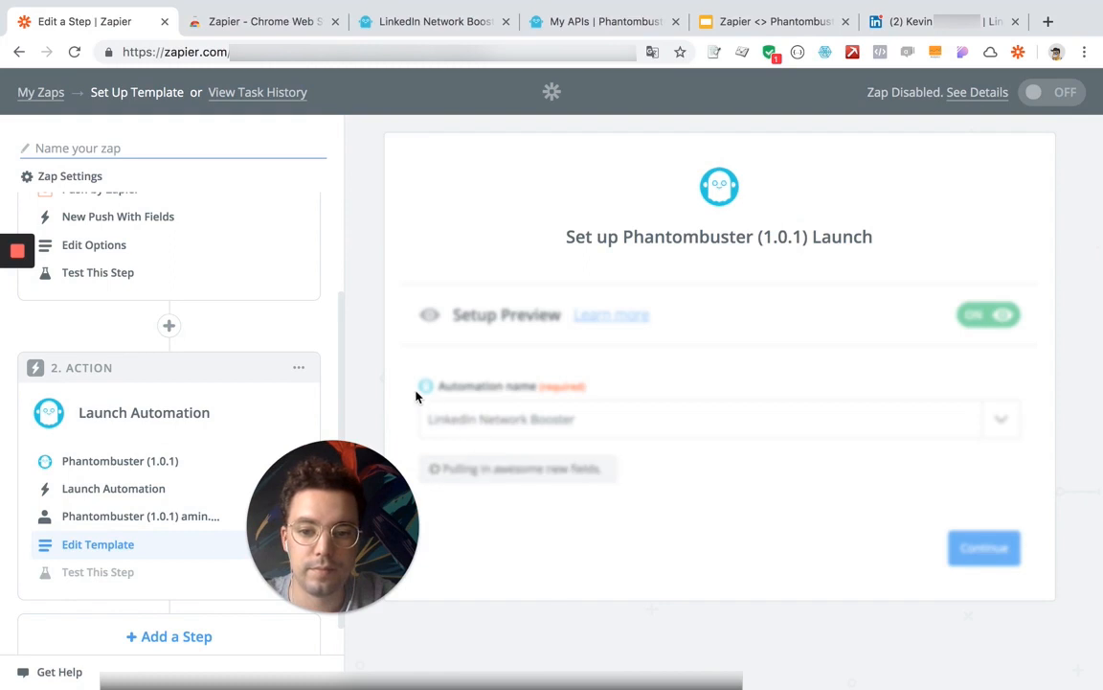
scroll(416, 395, down, 3)
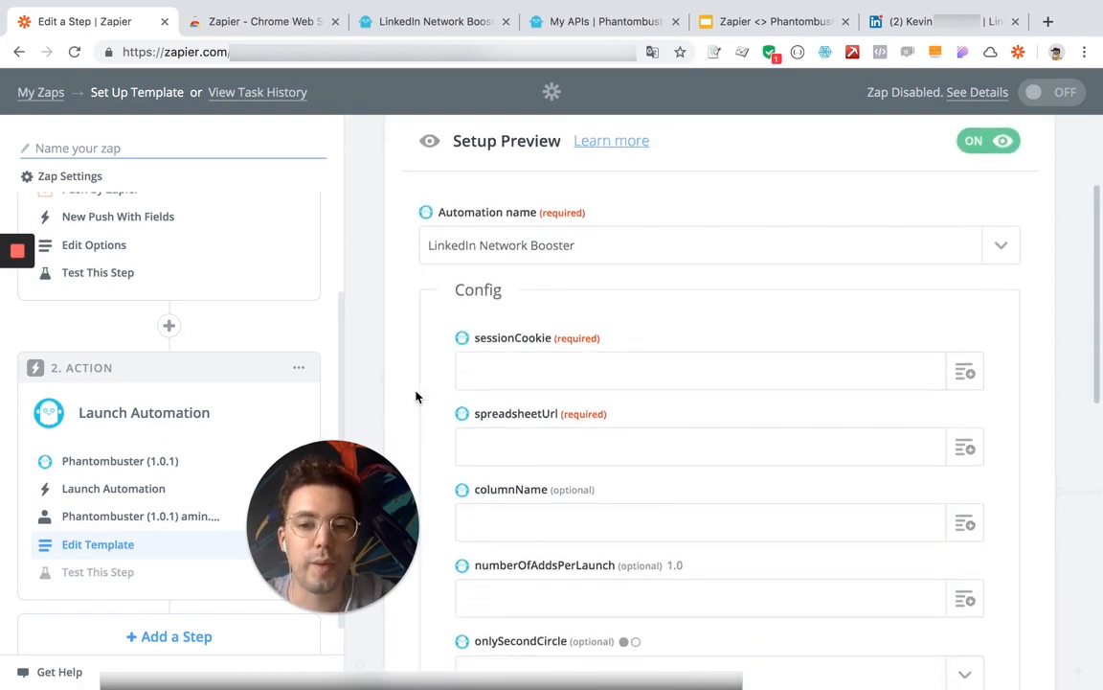
scroll(416, 396, down, 1)
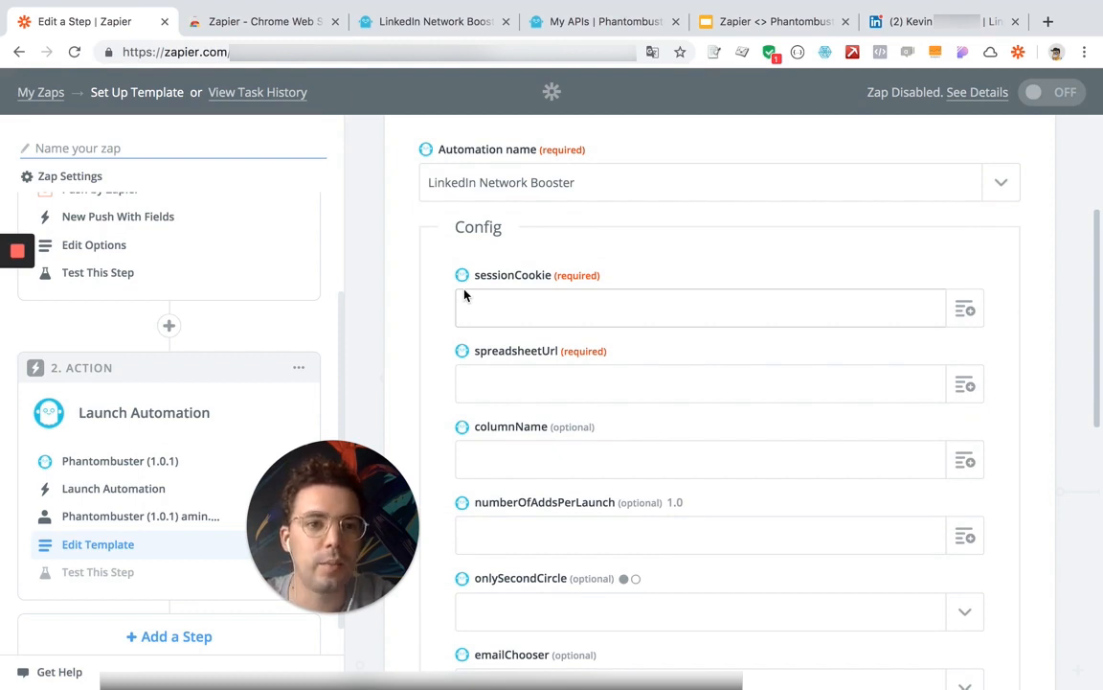
click(934, 27)
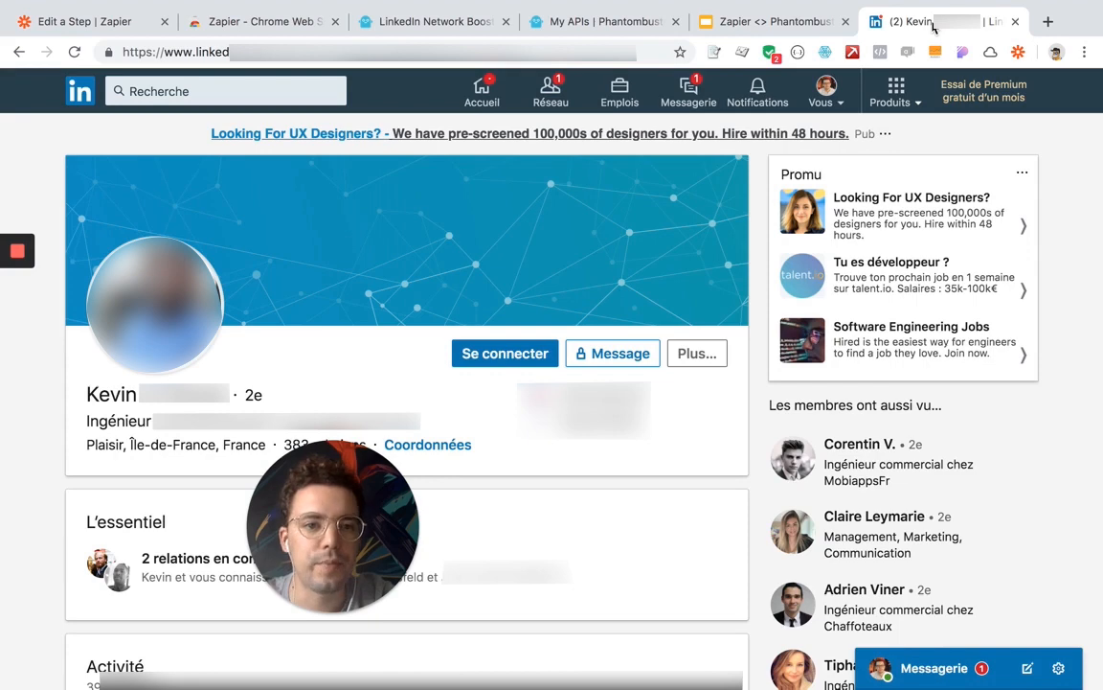
click(109, 54)
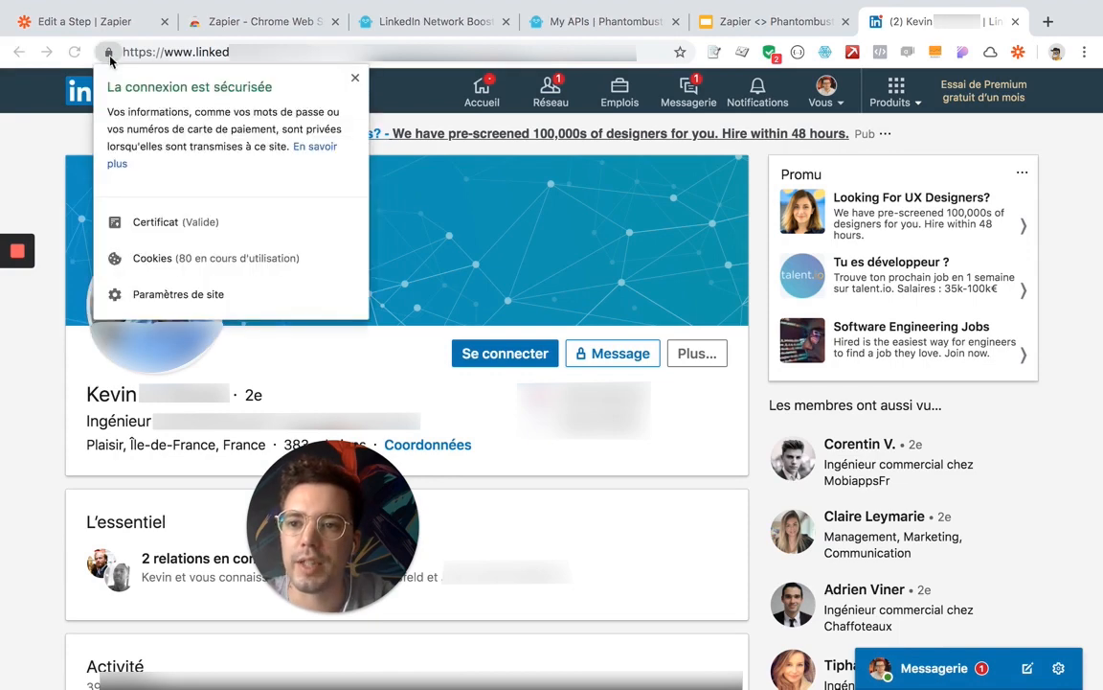
click(146, 257)
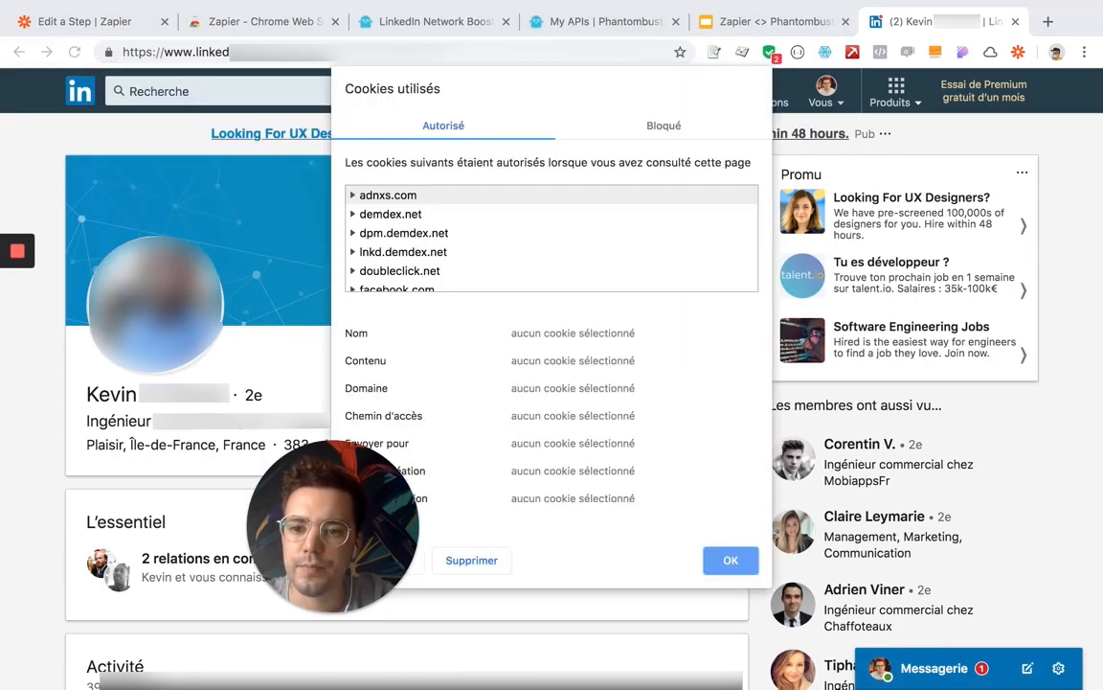
scroll(355, 260, down, 5)
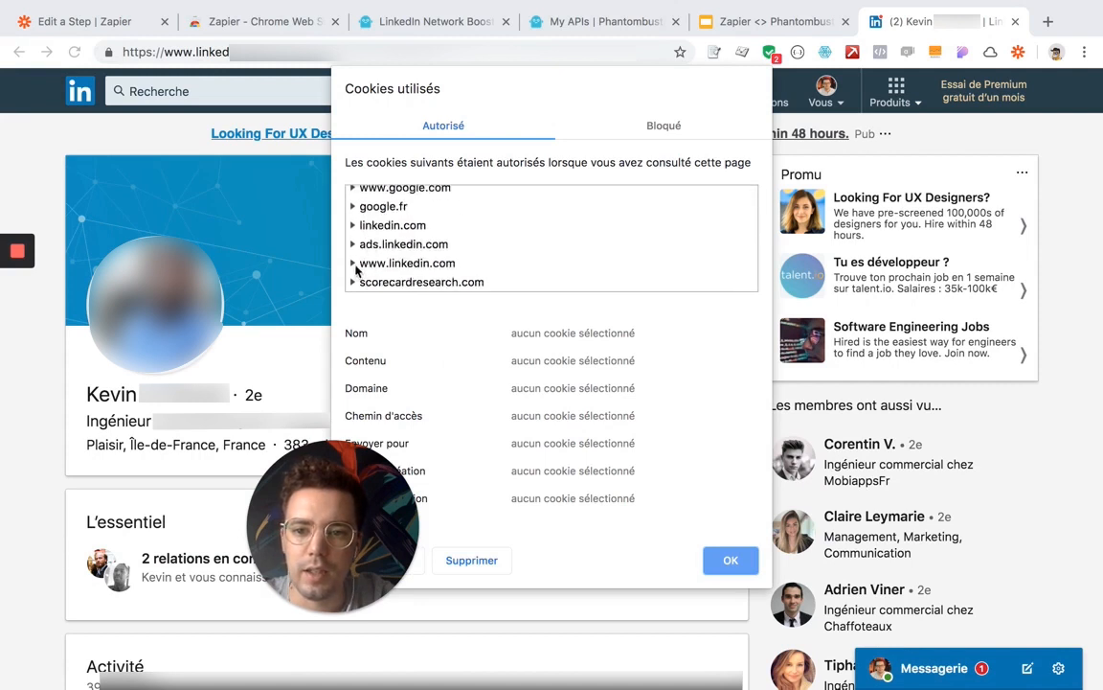
click(353, 264)
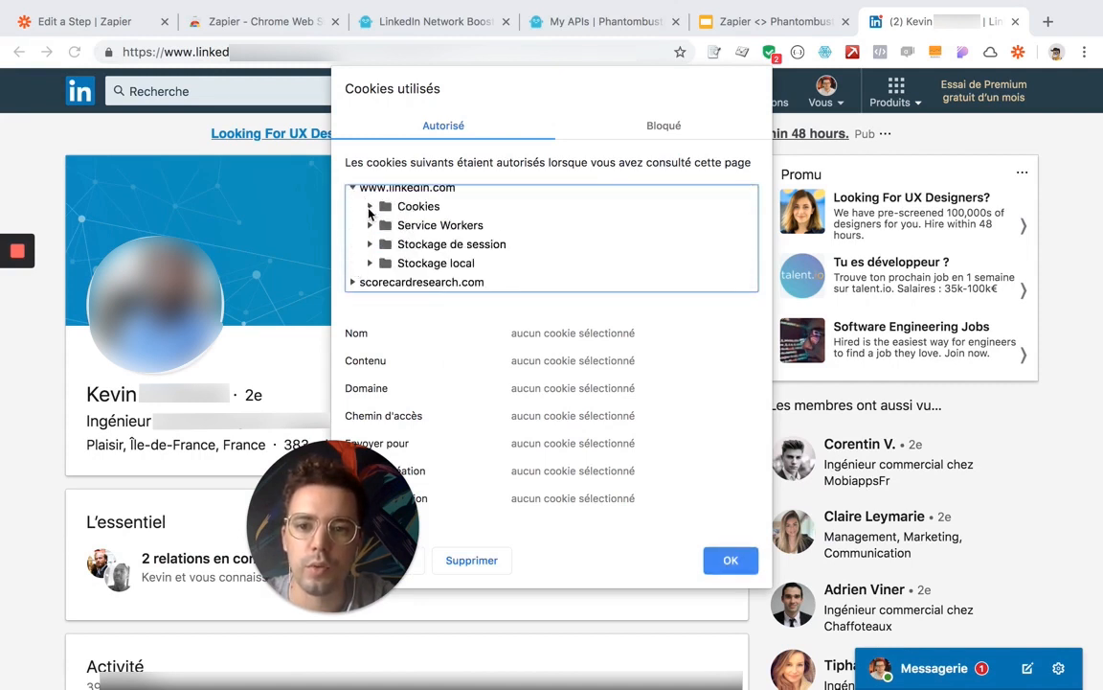
click(370, 206)
click(437, 267)
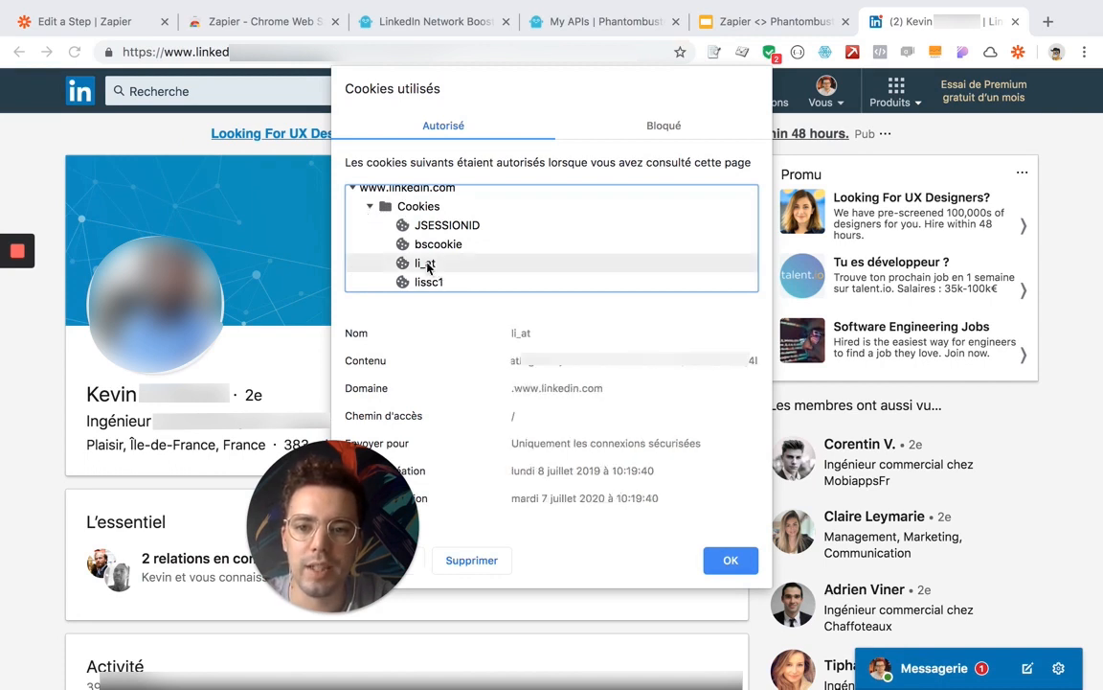
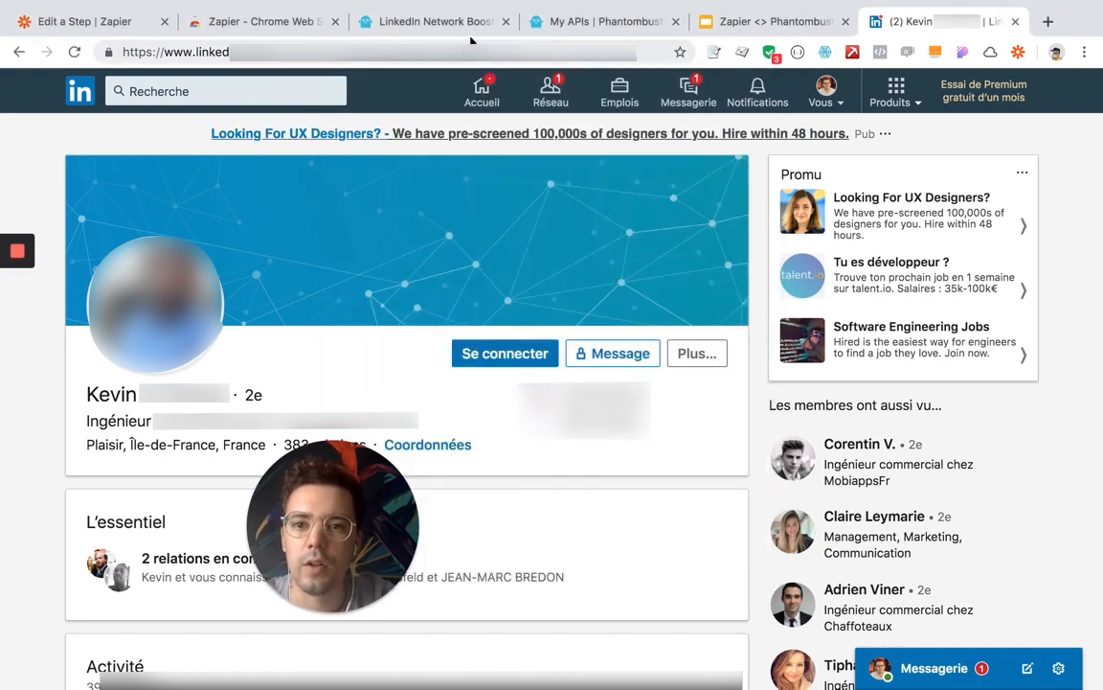
Return to the Zap editor and paste the LinkedIn session cookie into the sessionCookie field
click(105, 23)
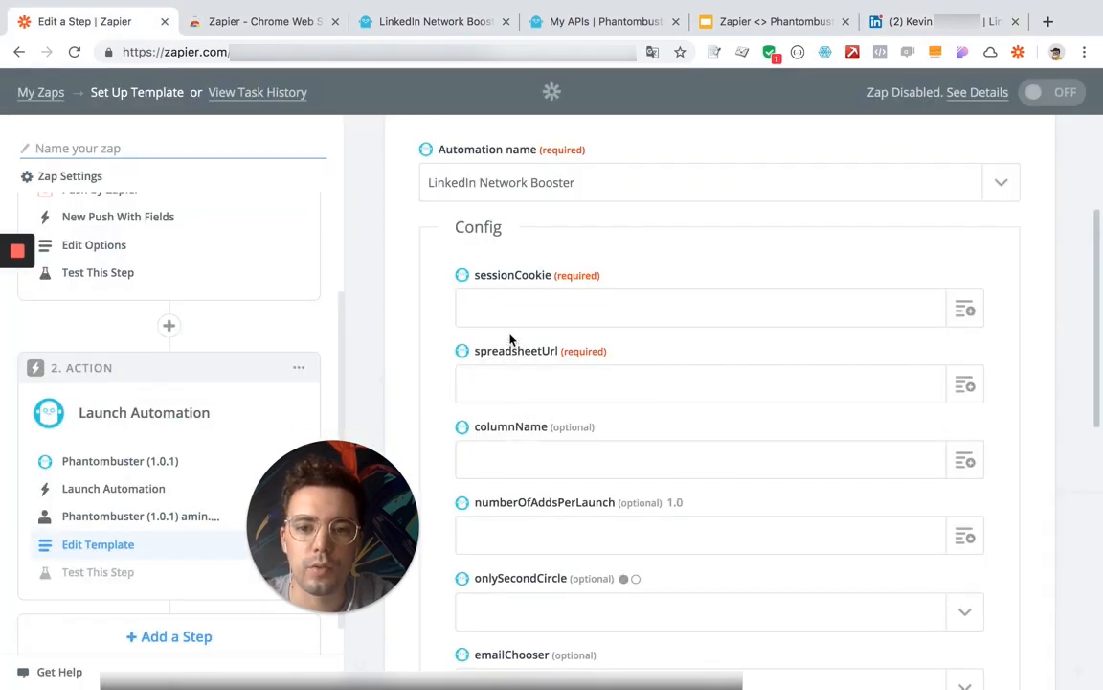
click(496, 312)
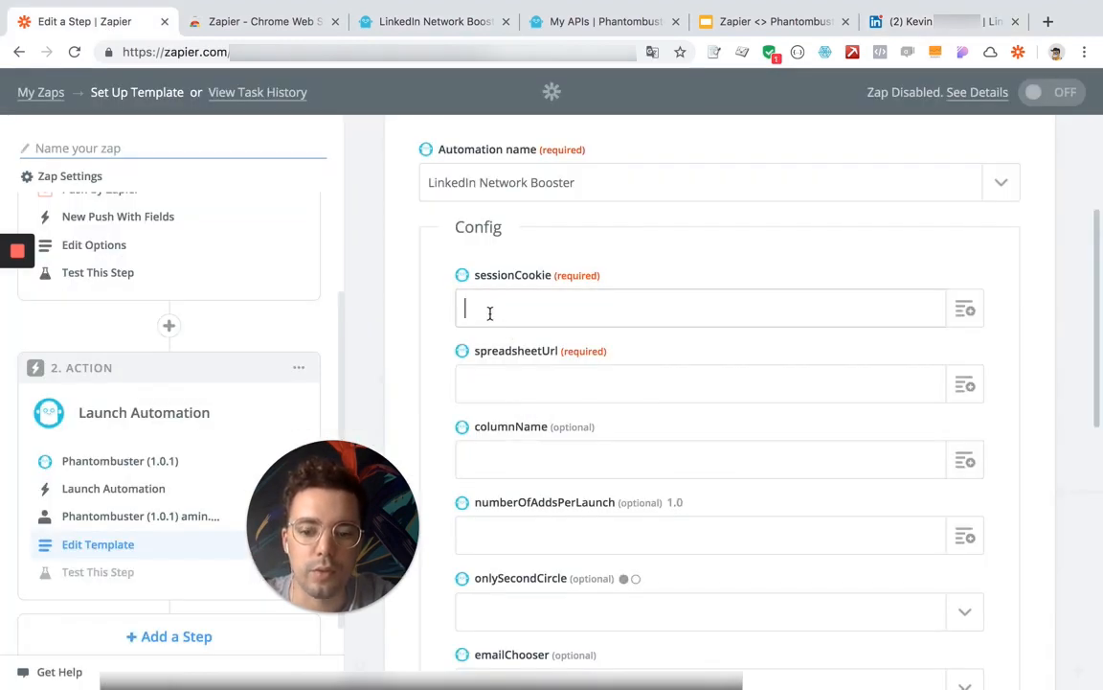
key(ctrl+v)
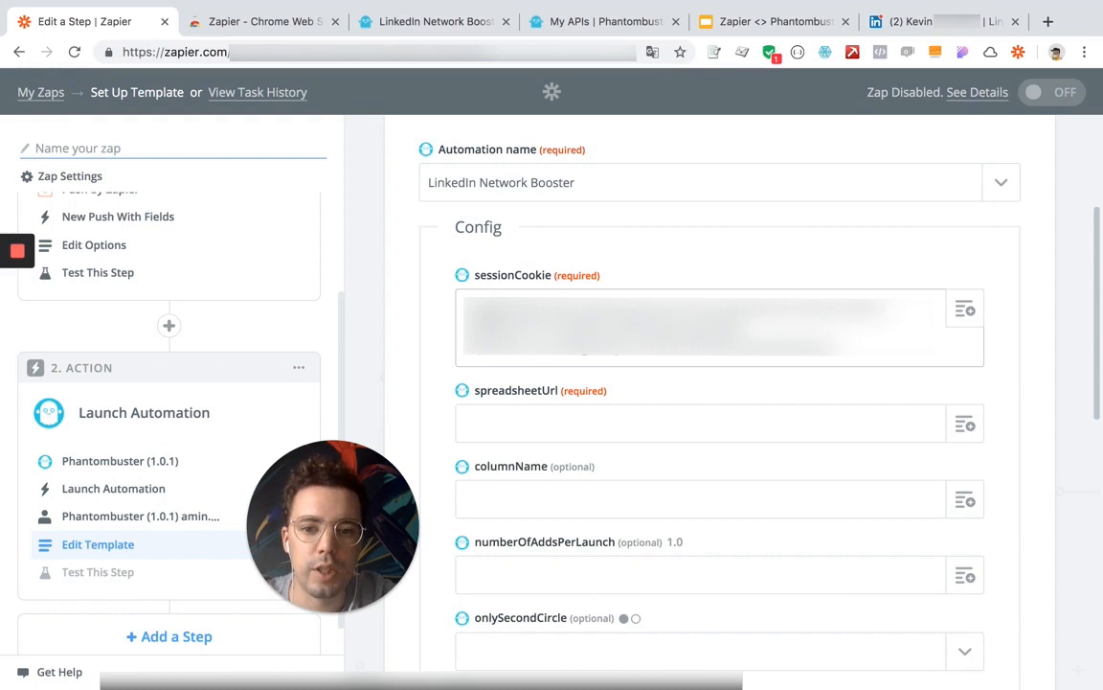
Map the spreadsheetUrl field to the URL value of the New Push With Fields trigger from step 1
scroll(406, 342, down, 2)
click(510, 341)
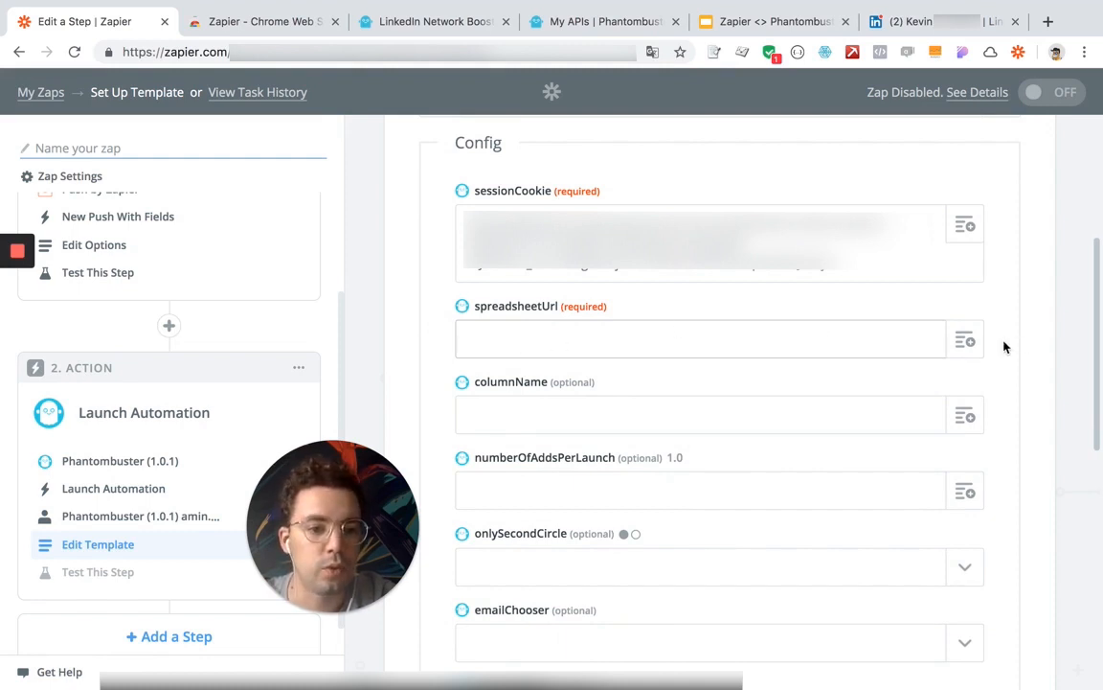
click(965, 342)
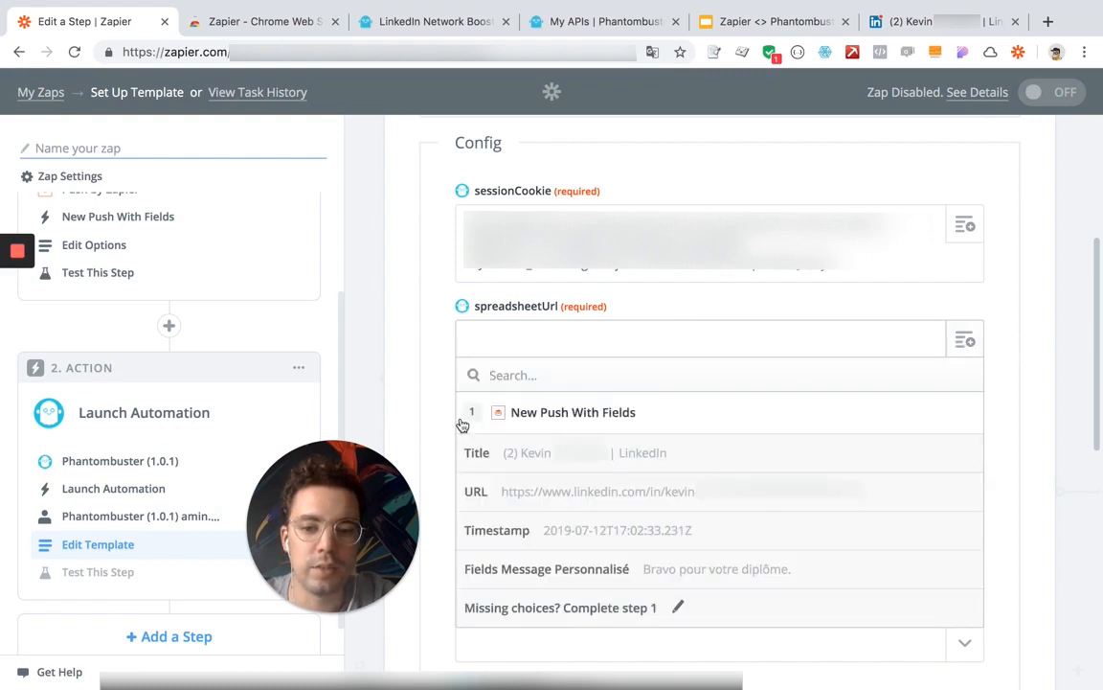
scroll(419, 349, down, 2)
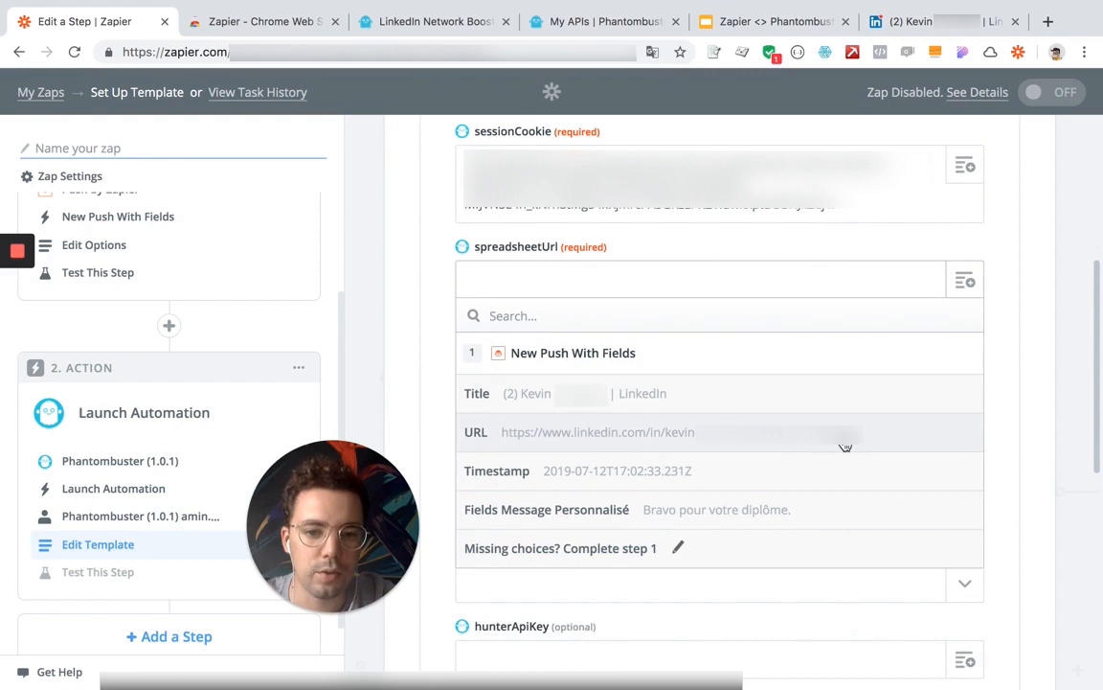
click(845, 446)
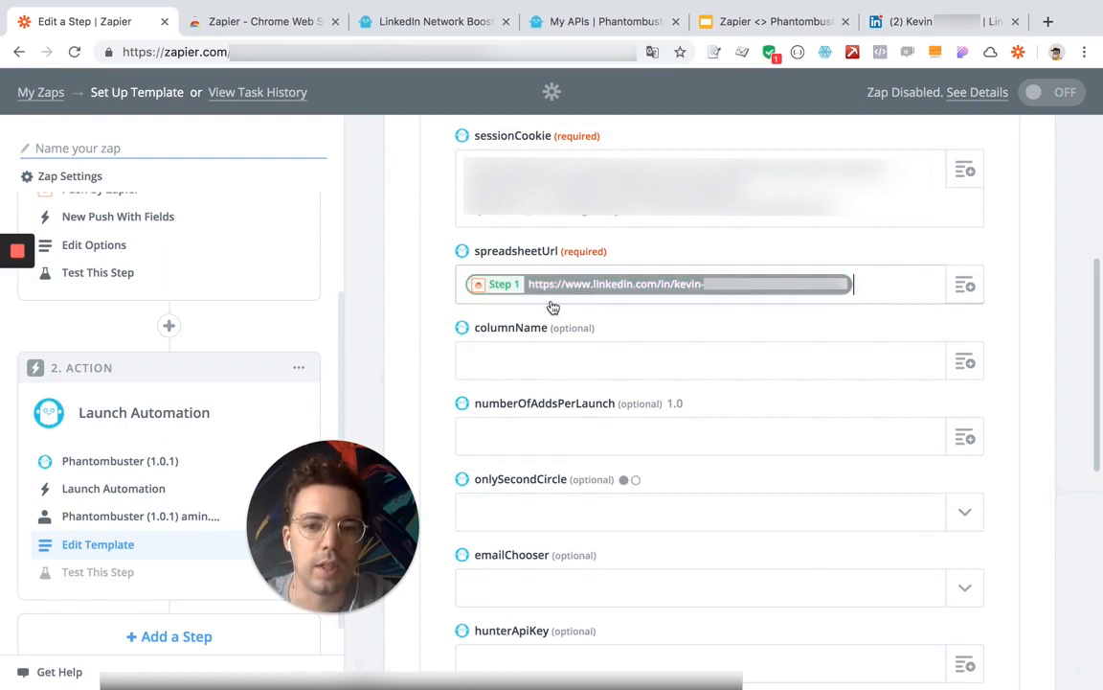
Go through the optional fields of the Phantombuster launch template and activate the message field
scroll(416, 353, down, 1)
scroll(416, 353, down, 2)
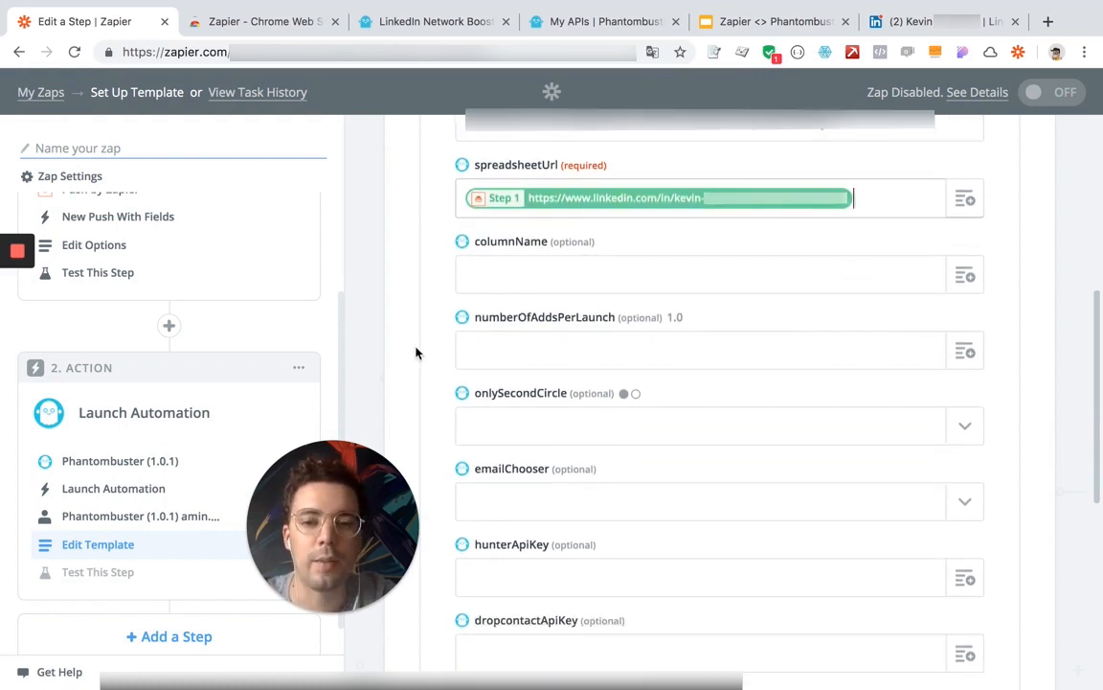
scroll(415, 353, down, 3)
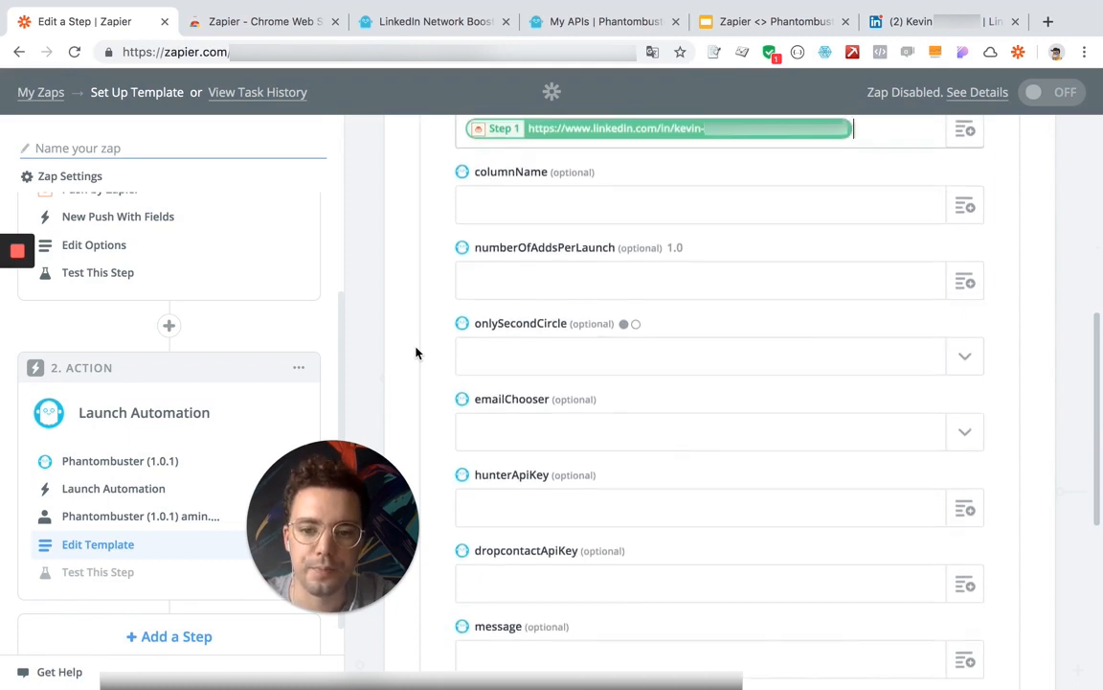
scroll(415, 354, down, 9)
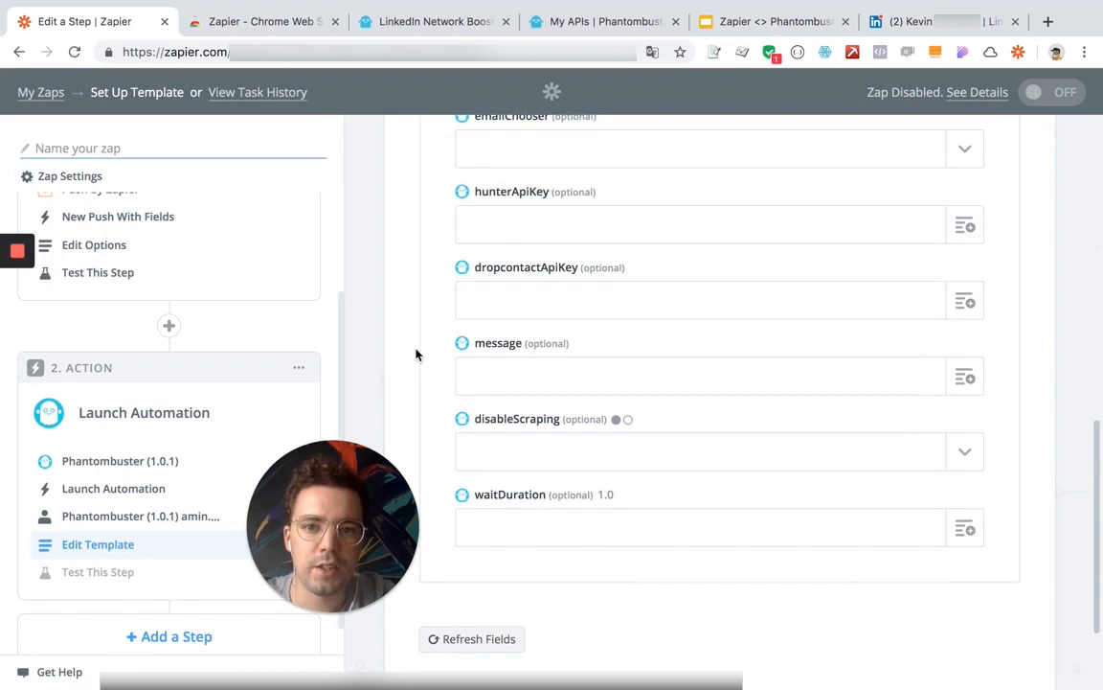
click(485, 374)
scroll(387, 307, up, 1)
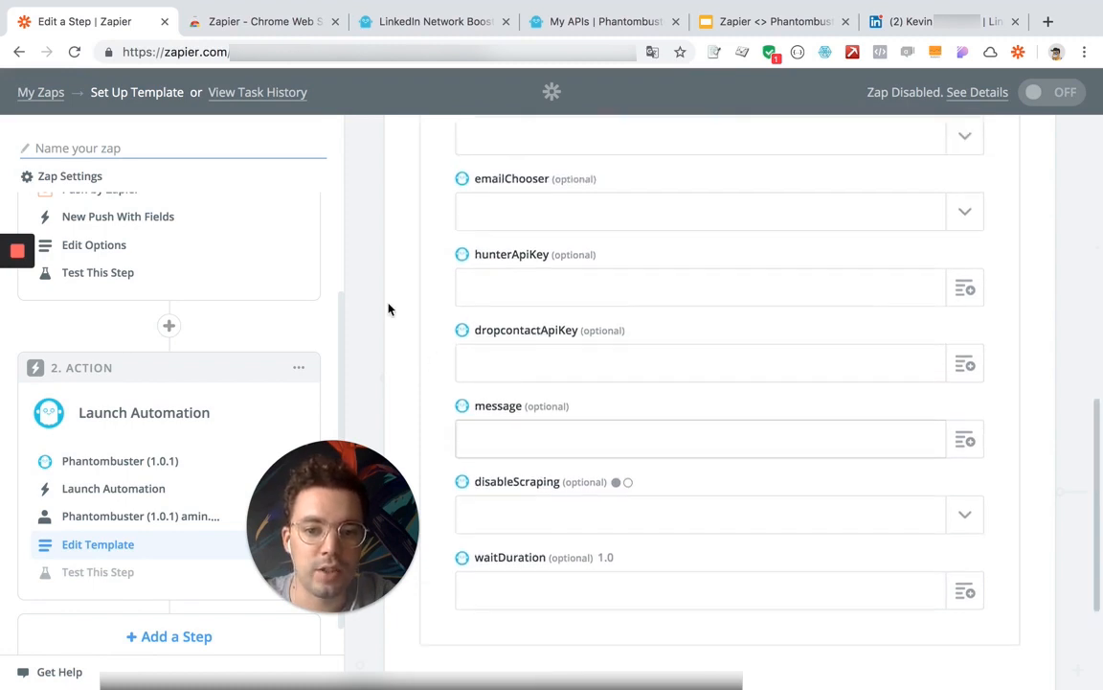
scroll(389, 309, down, 1)
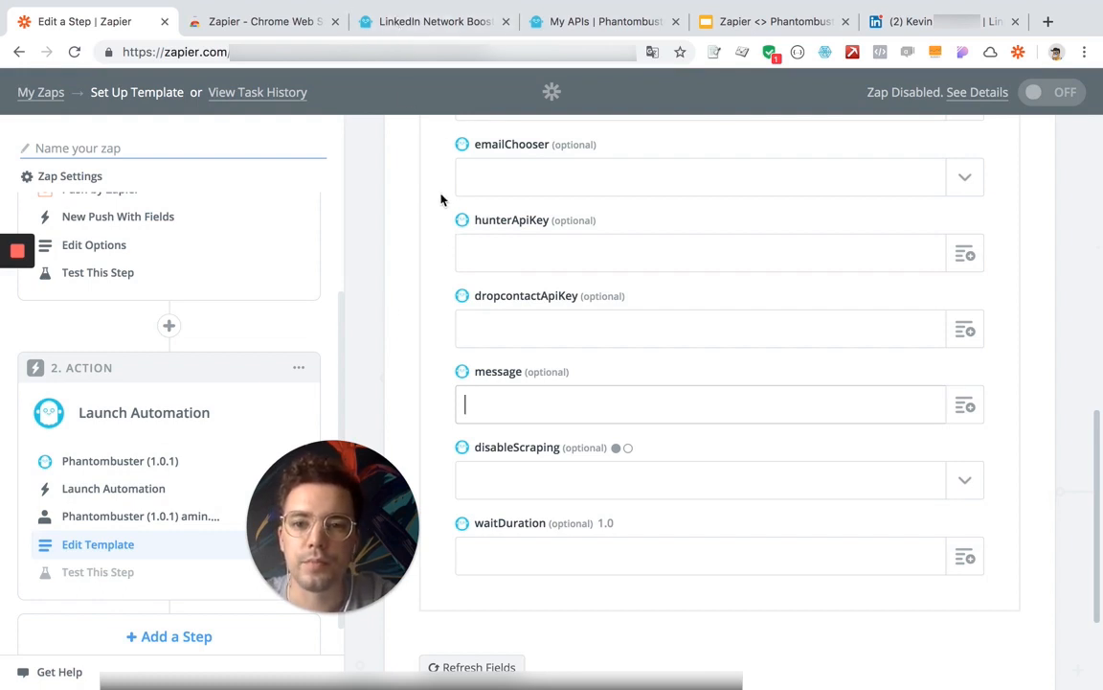
Switch to Phantombuster's LinkedIn Network Booster page, find the message personalisation placeholders in section 6 and copy #firstName#
click(423, 23)
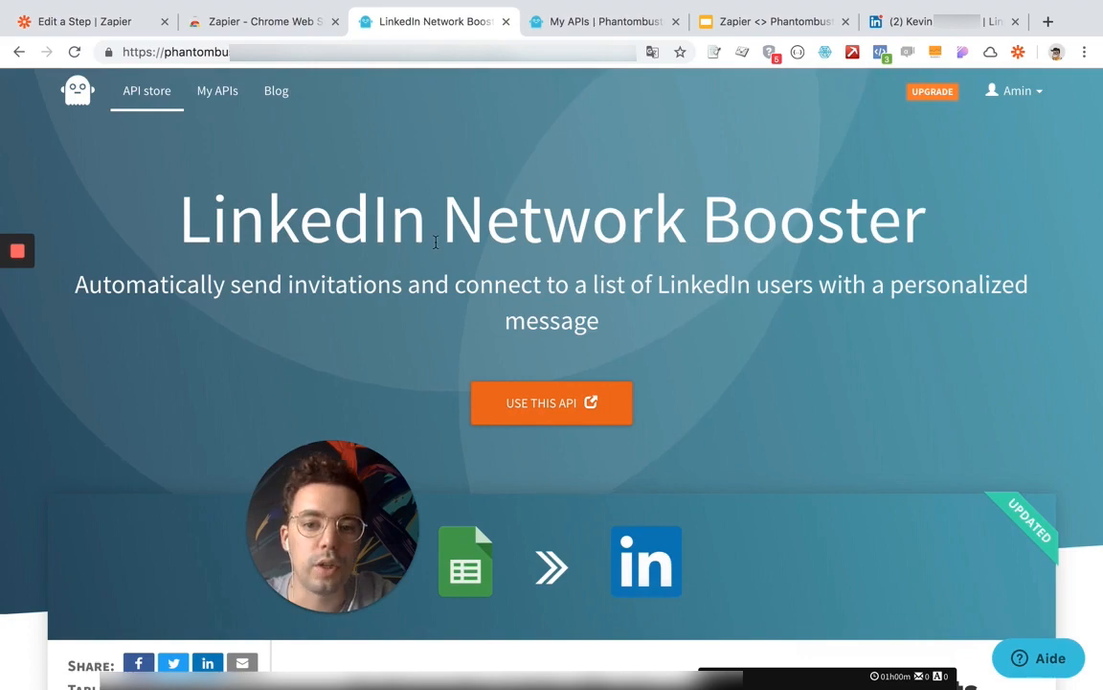
scroll(435, 242, down, 5)
scroll(435, 245, down, 10)
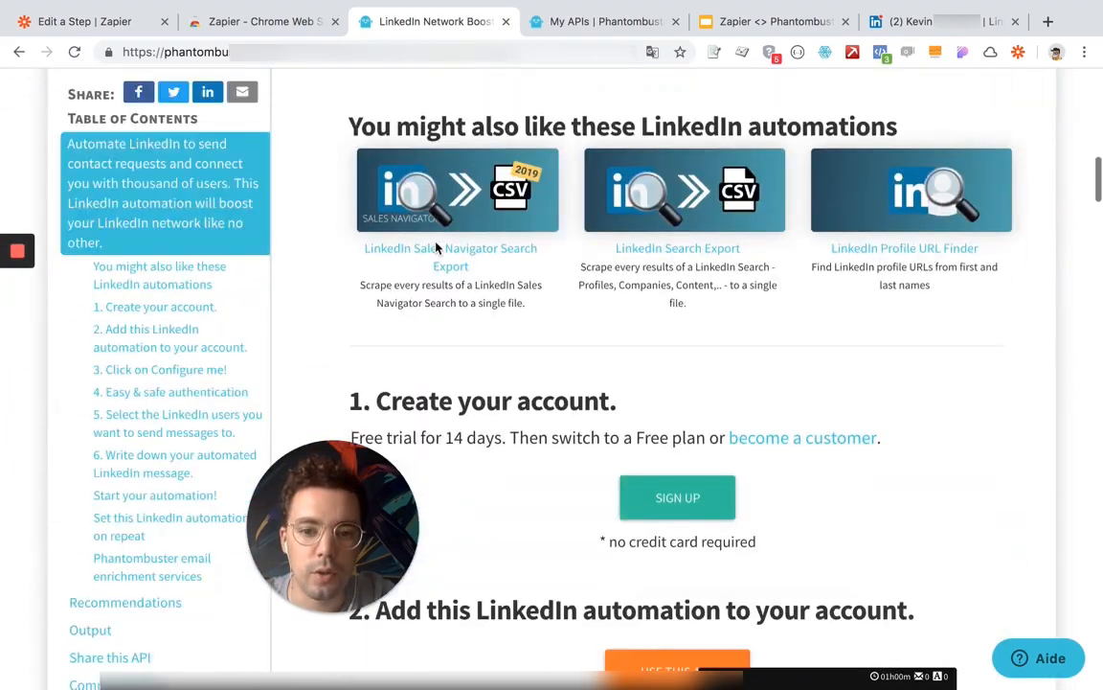
scroll(437, 249, down, 10)
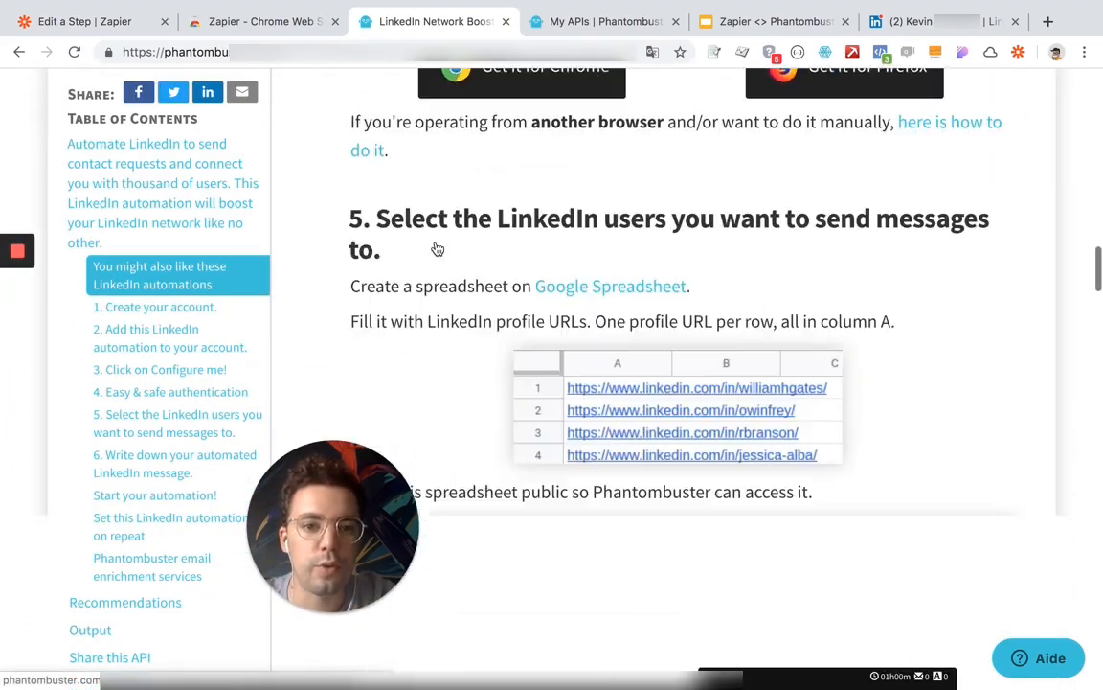
scroll(435, 247, down, 5)
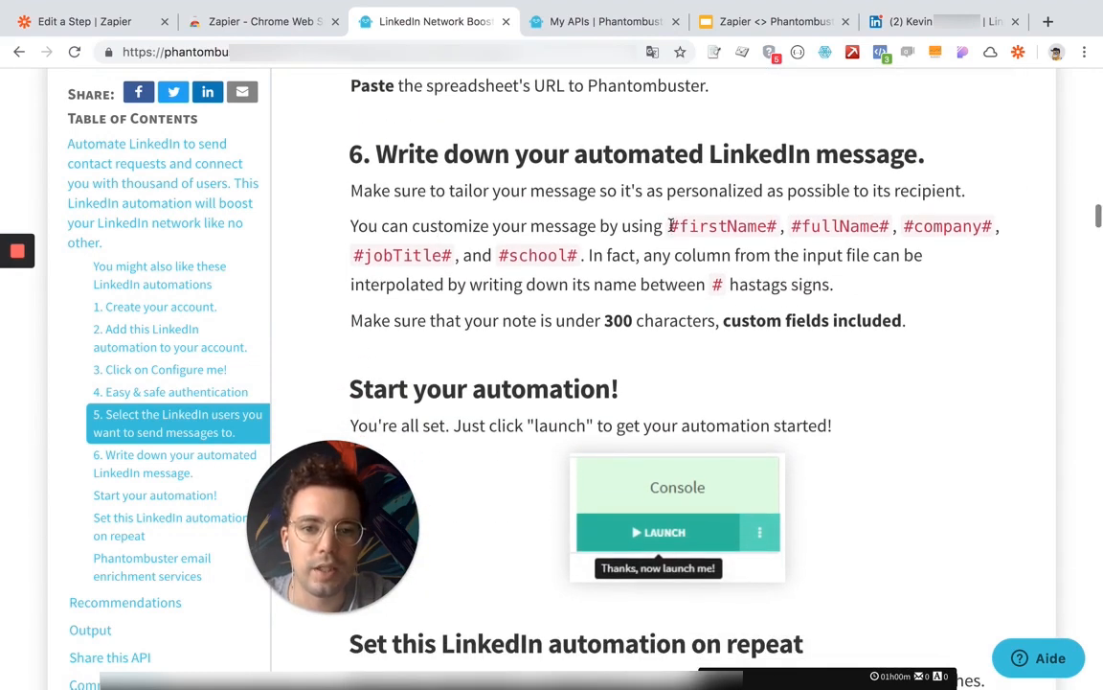
drag(669, 226, 777, 226)
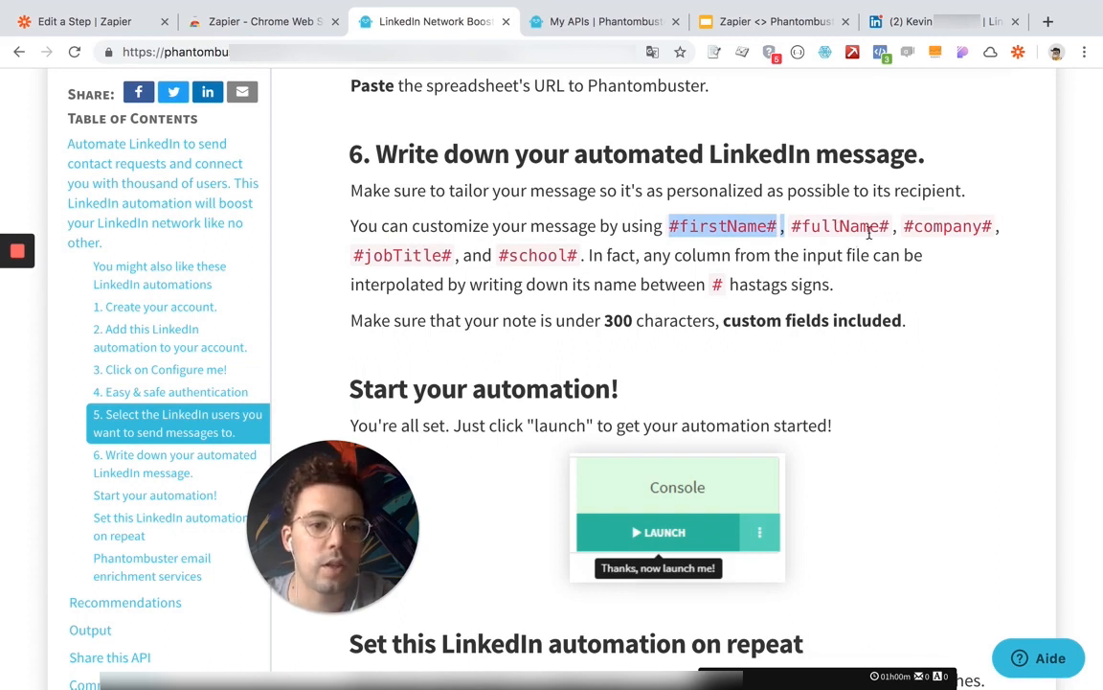
drag(904, 226, 990, 230)
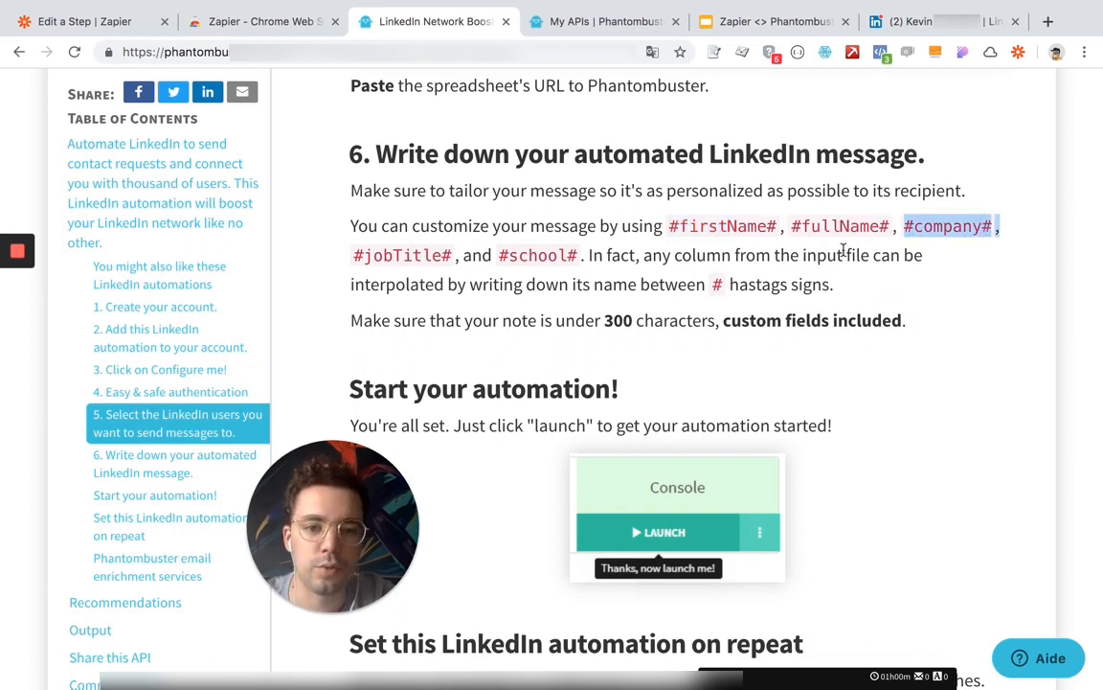
click(674, 228)
drag(736, 226, 771, 226)
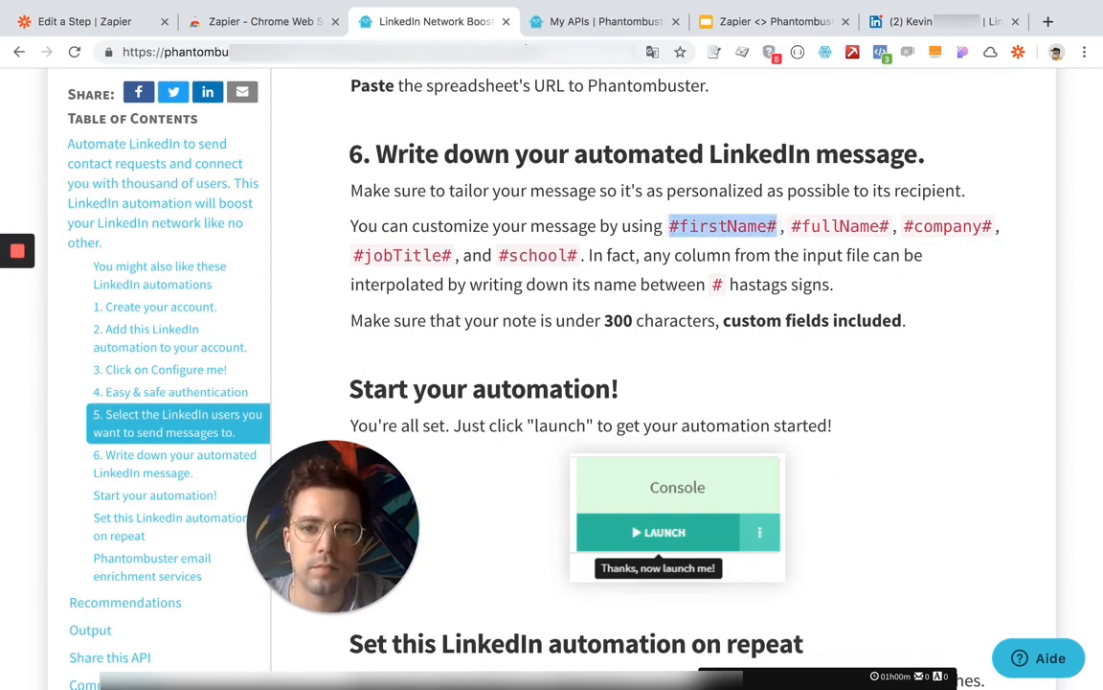
Back in the Zap editor, write a French message starting "Bonjour #firstName#." that invites the recipient to join the LinkedIn network, mentioning #GrowthHacking and #MarketingAutomation
click(303, 25)
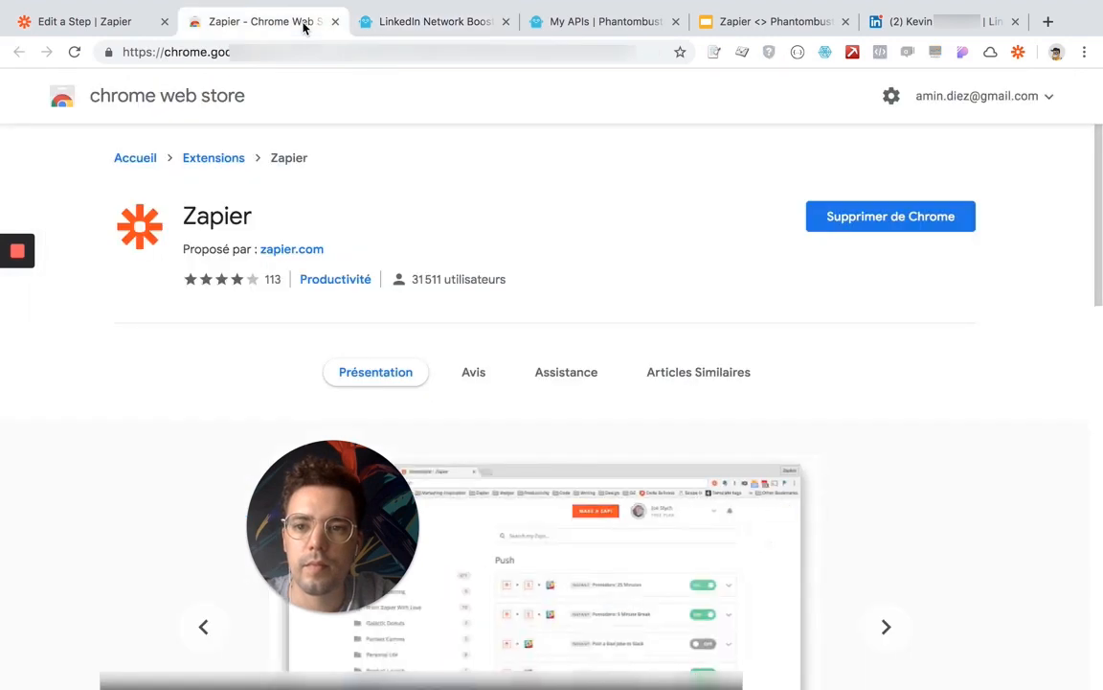
click(129, 26)
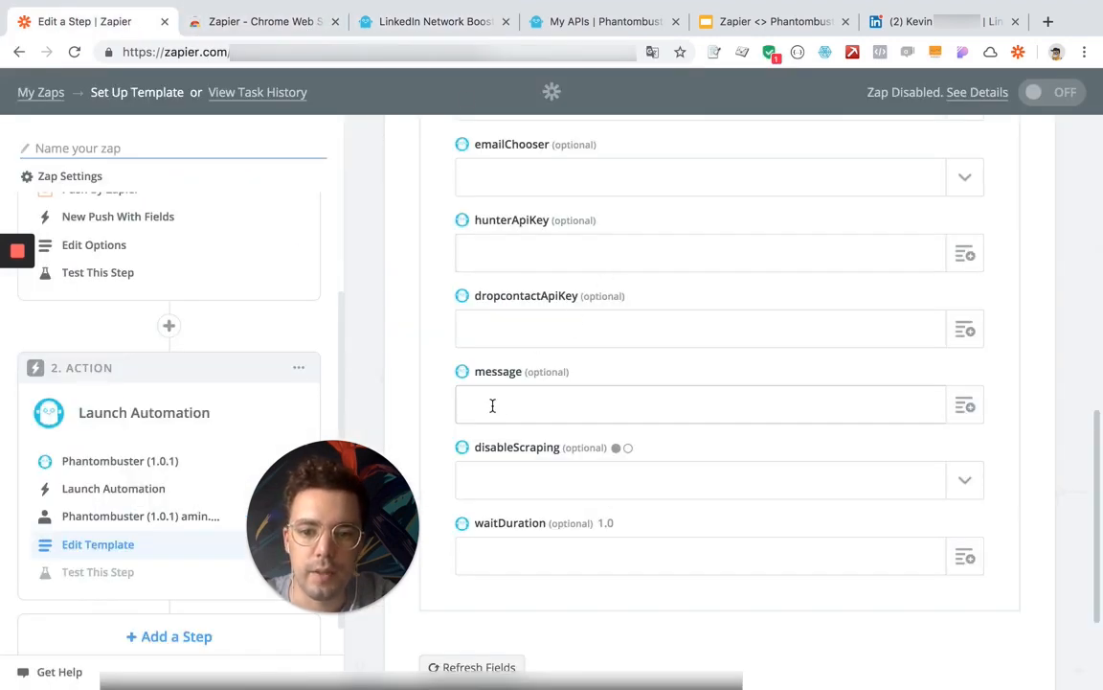
text(Bonjour )
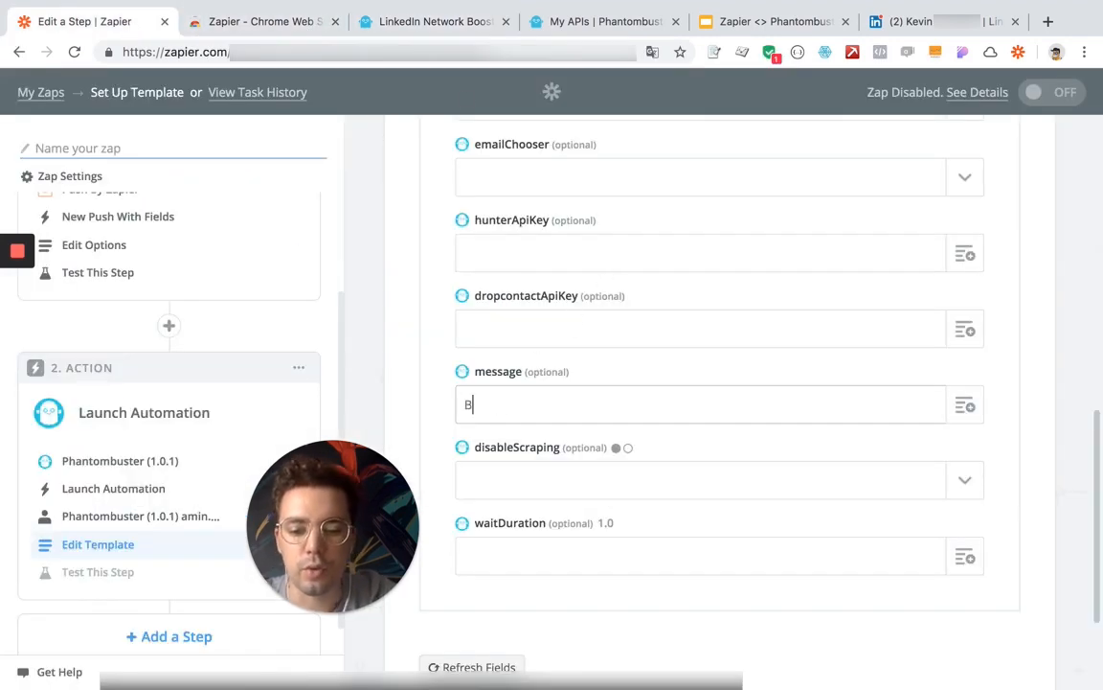
text(#firstName#)
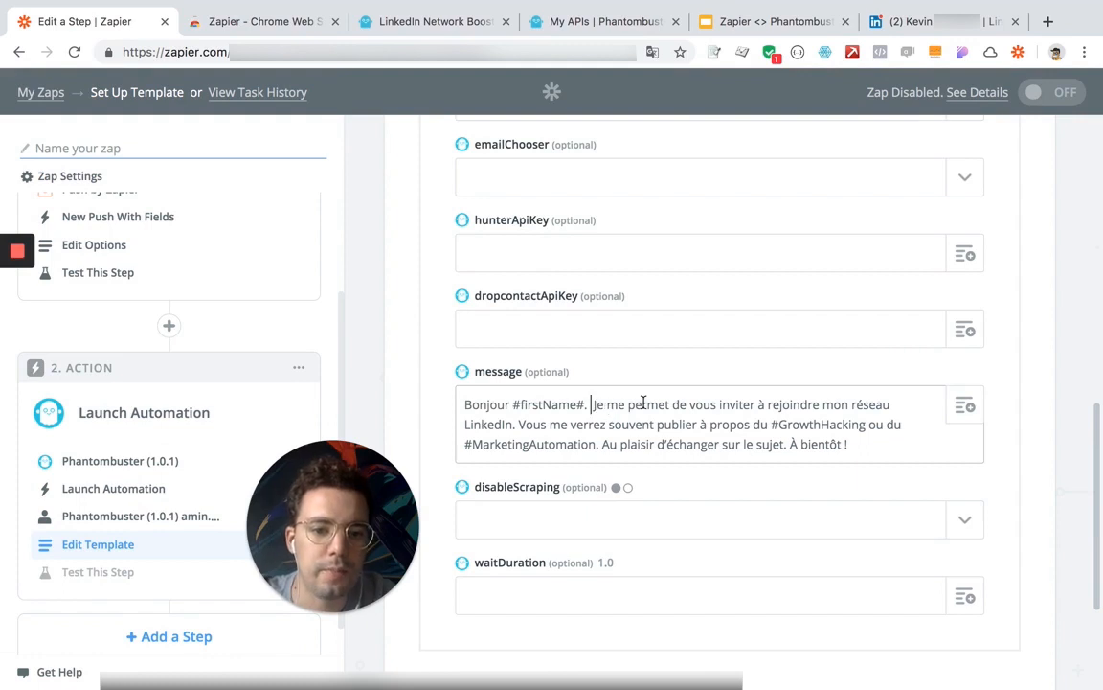
In the message, replace "ou" with "et" between #GrowthHacking and "du #MarketingAutomation"
click(643, 403)
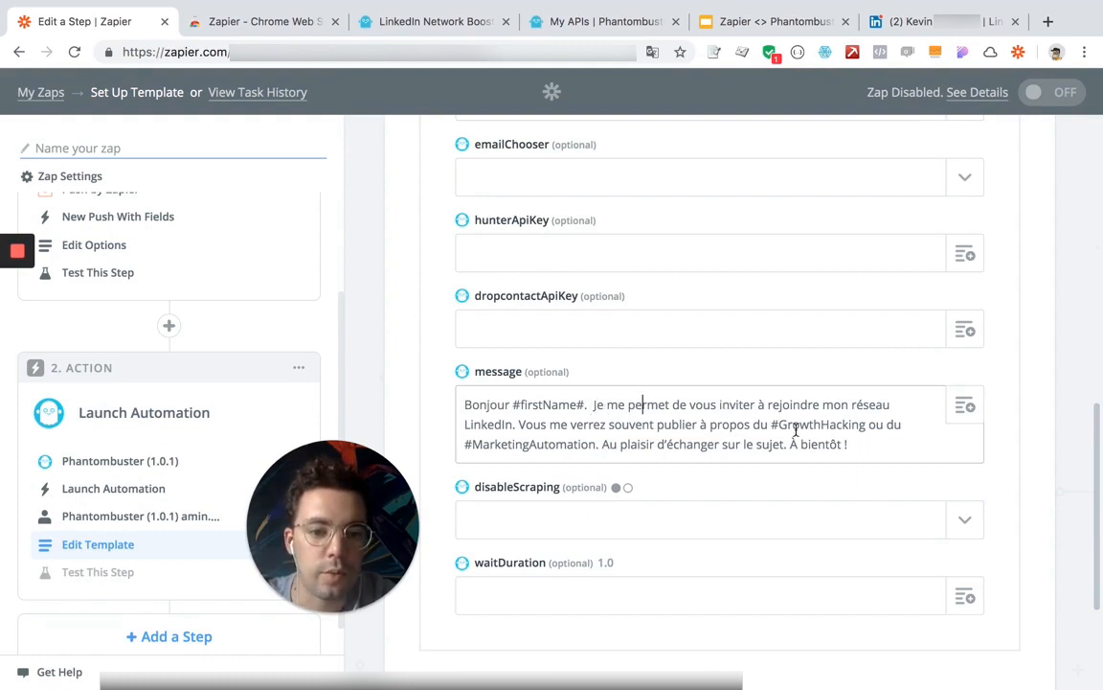
double_click(877, 424)
text(et)
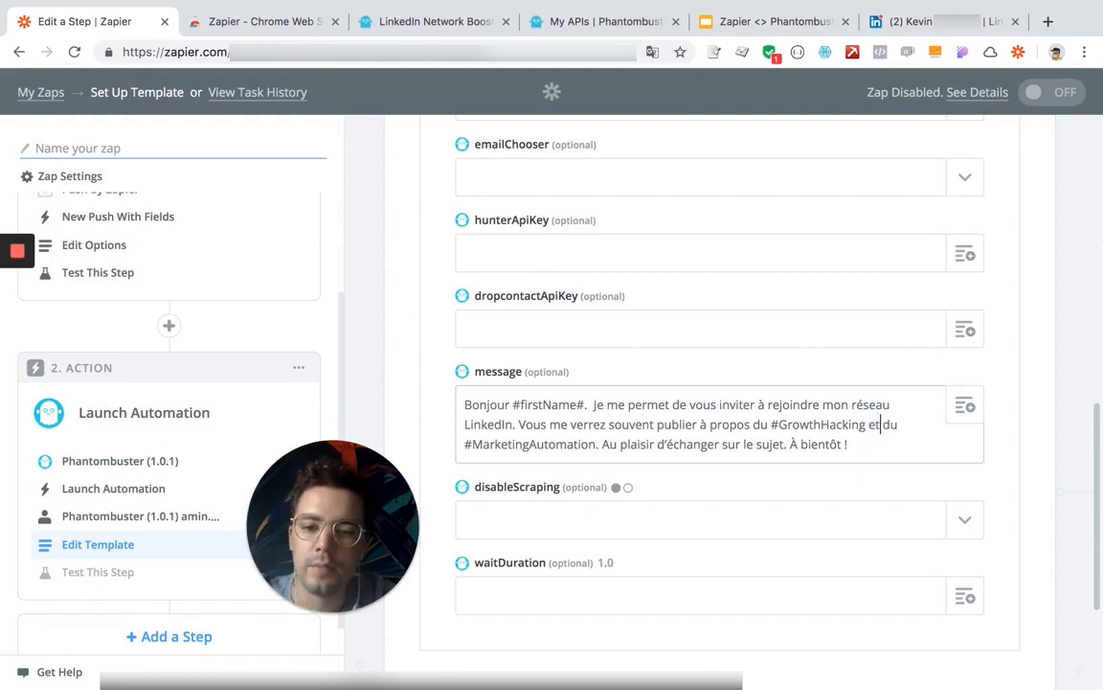
Insert the Fields Message Personnalisé value from step 1 into the message, right after "Bonjour #firstName#."
click(857, 446)
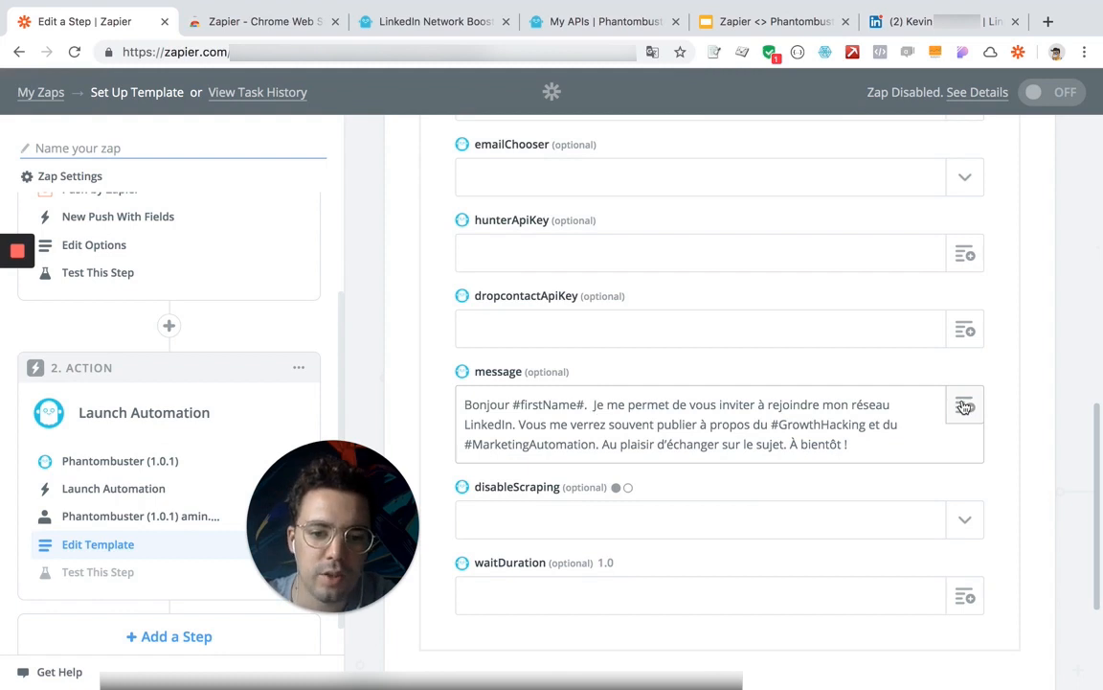
click(964, 406)
scroll(462, 401, down, 3)
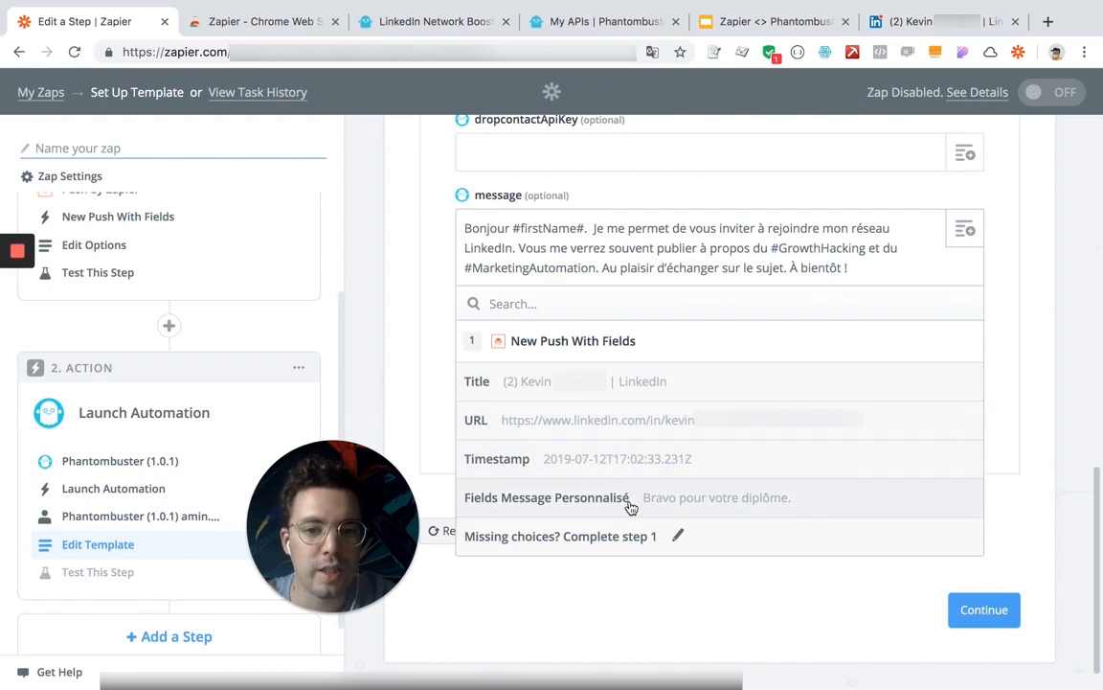
click(632, 502)
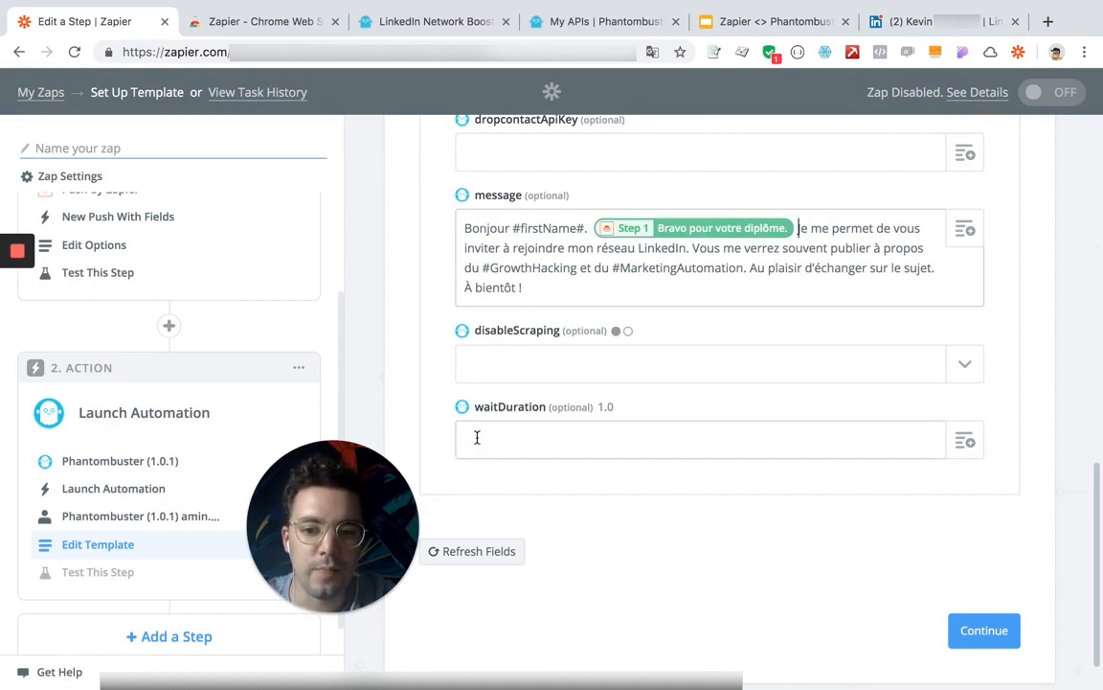
Set waitDuration to 5 and continue to the launch action's test step
click(477, 437)
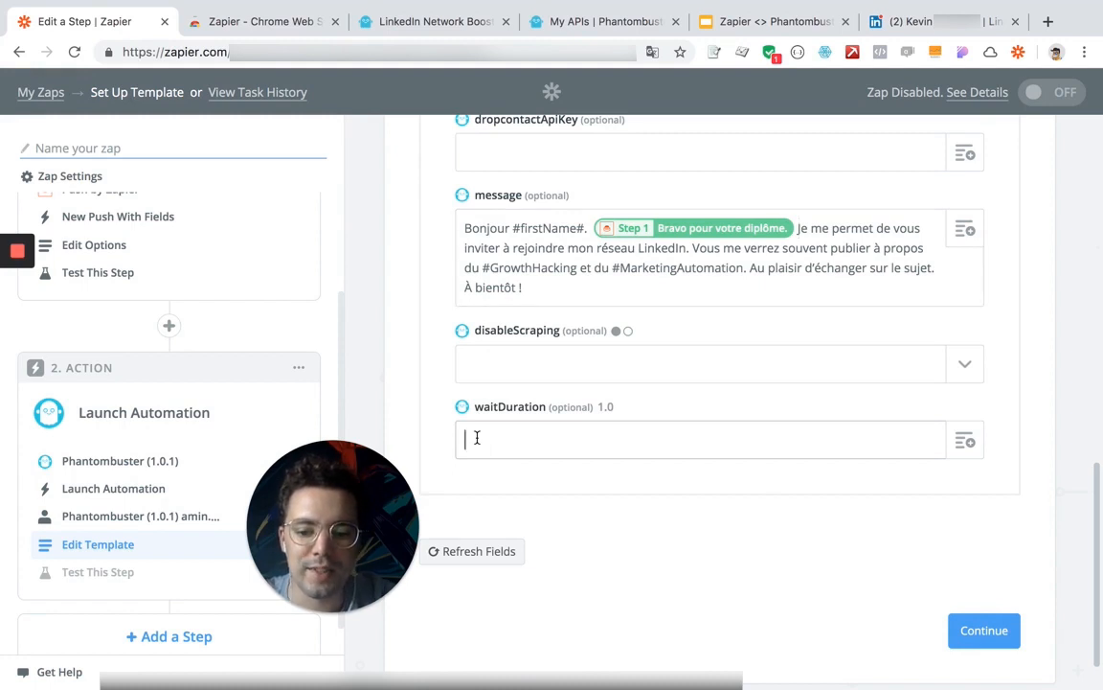
text(5)
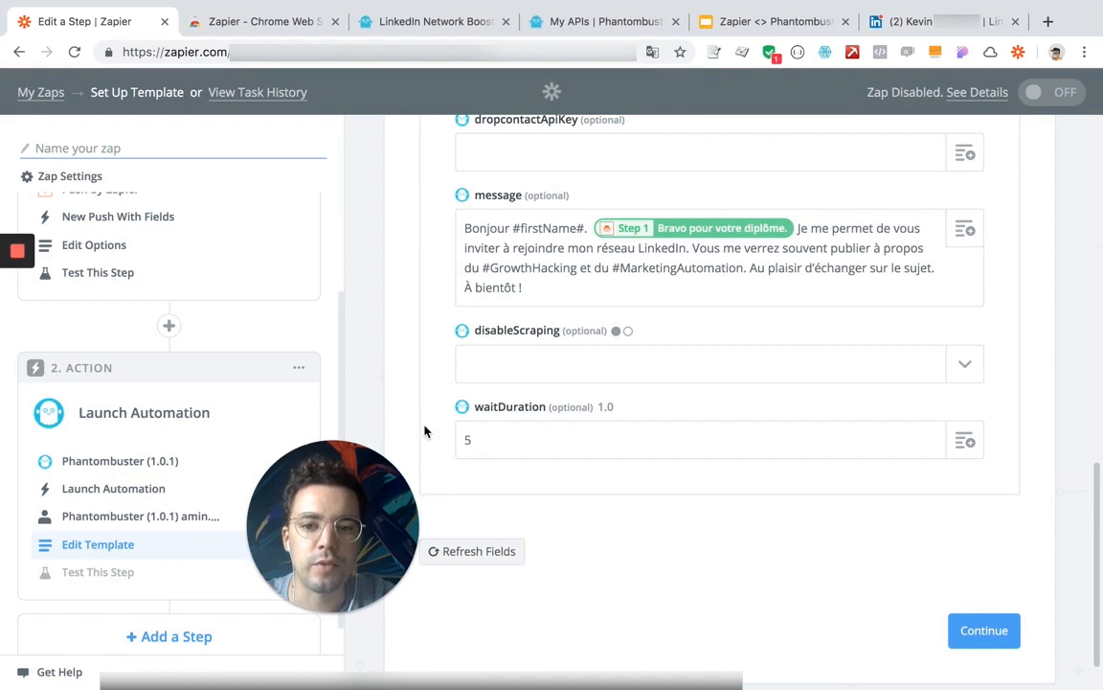
scroll(427, 434, down, 1)
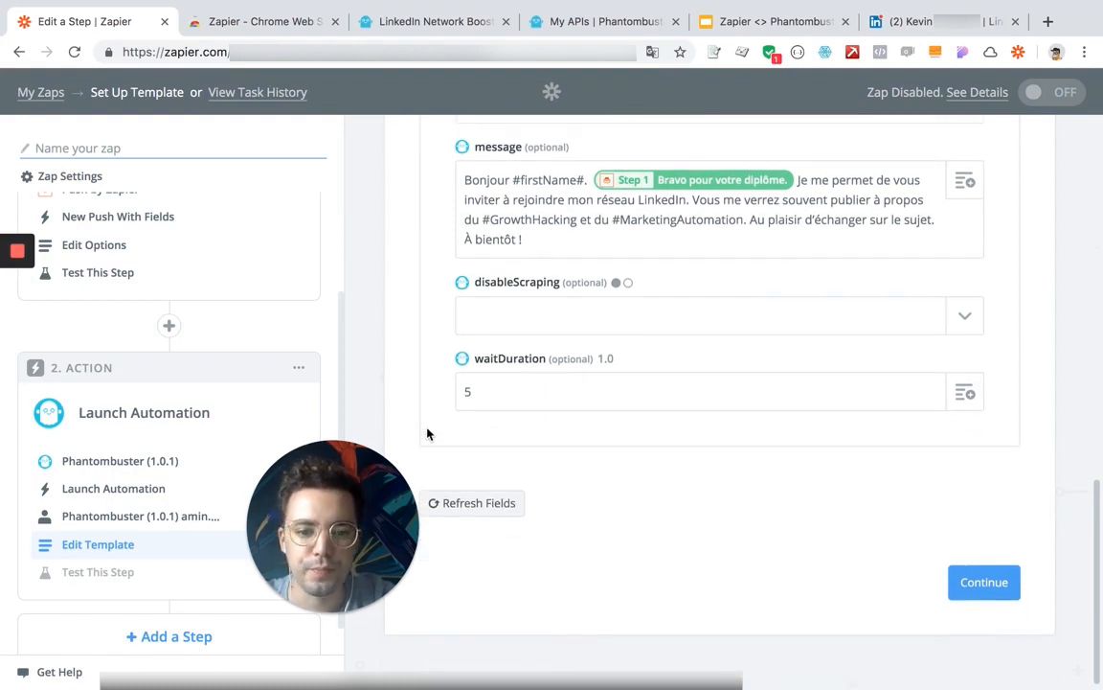
click(976, 583)
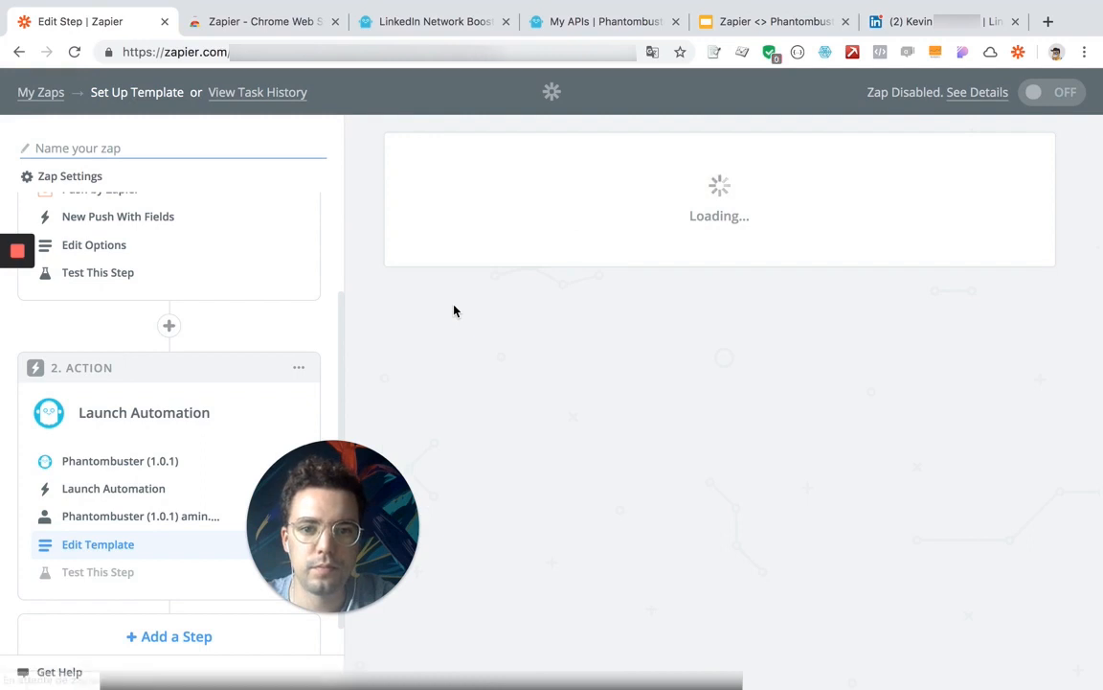
Check the composed message in the test data, including the #firstName# placeholder and the personalised sentence from step 1
scroll(454, 309, down, 4)
scroll(455, 308, down, 4)
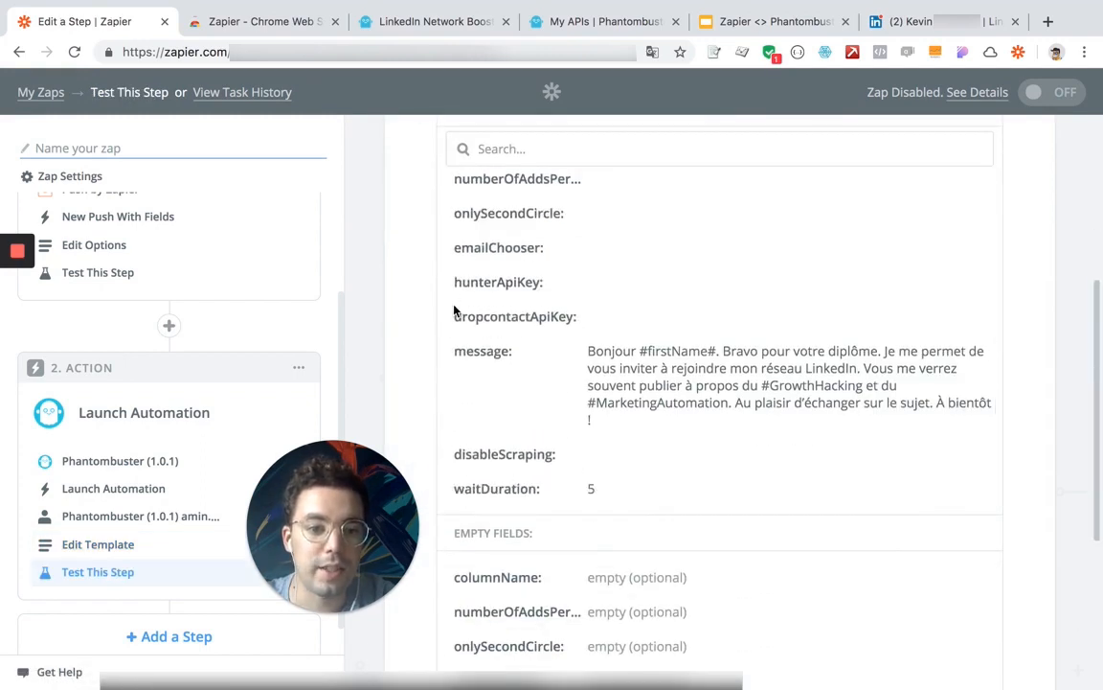
double_click(598, 352)
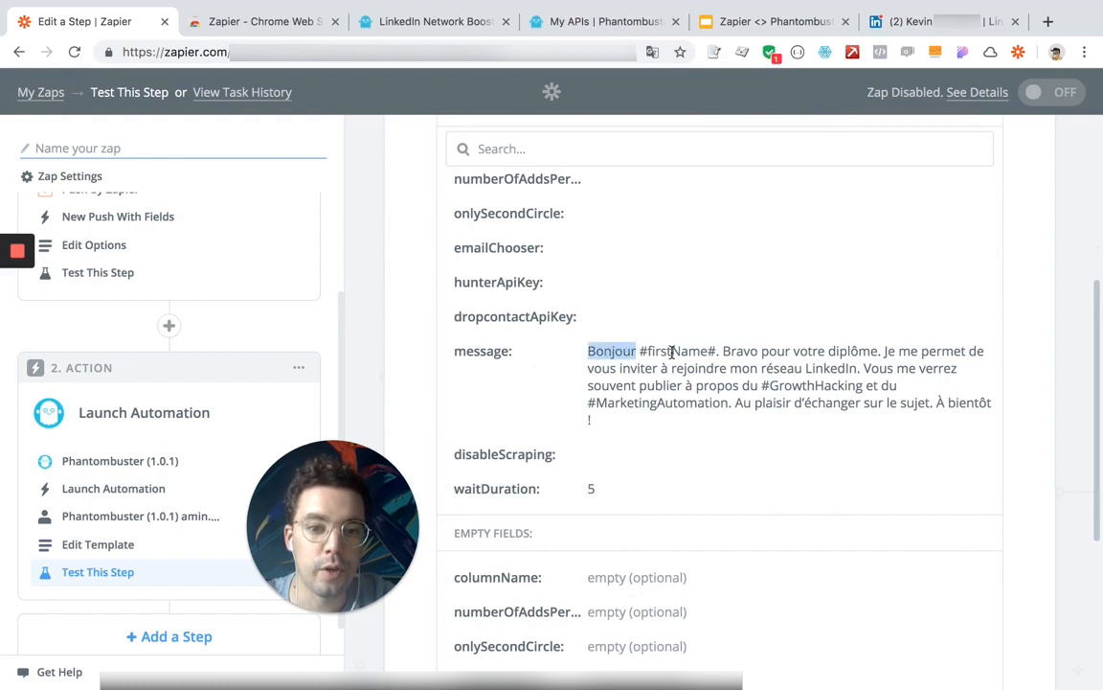
double_click(673, 352)
drag(639, 352, 718, 351)
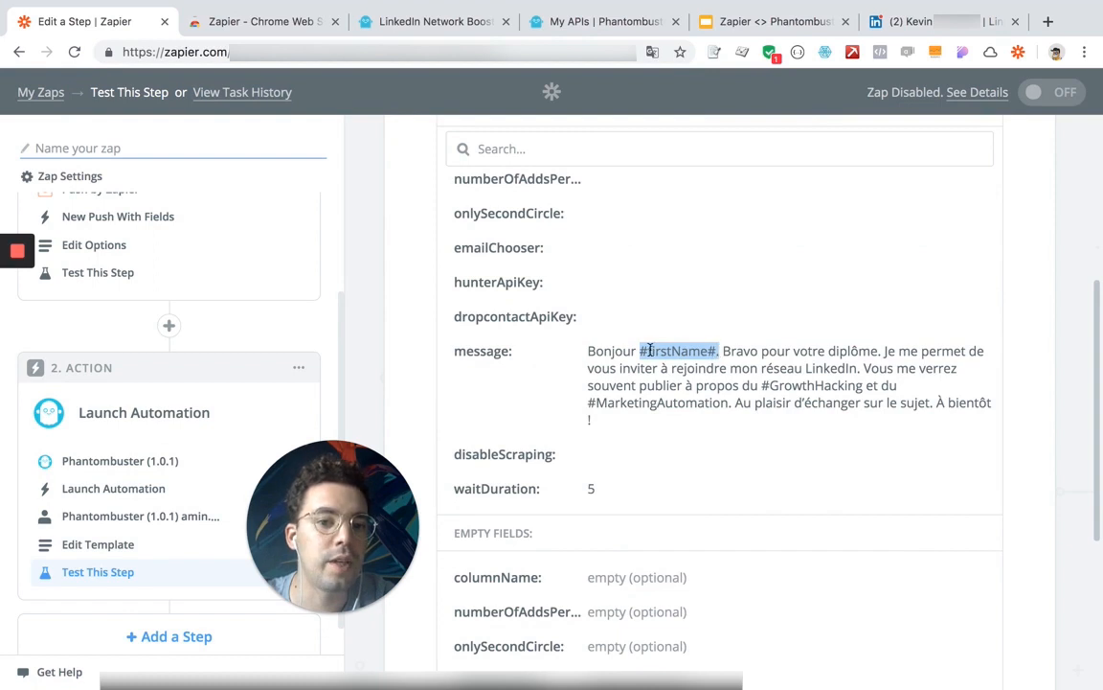
click(641, 351)
drag(642, 351, 867, 350)
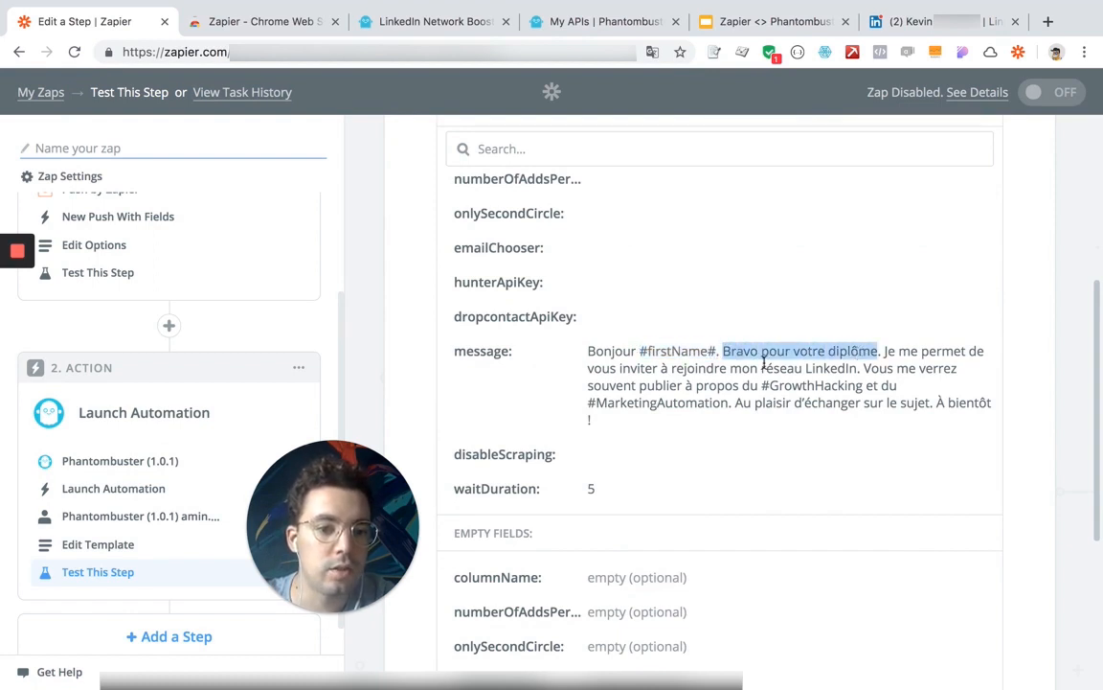
Send the test to Phantombuster and examine the sample result it returns
scroll(734, 364, down, 5)
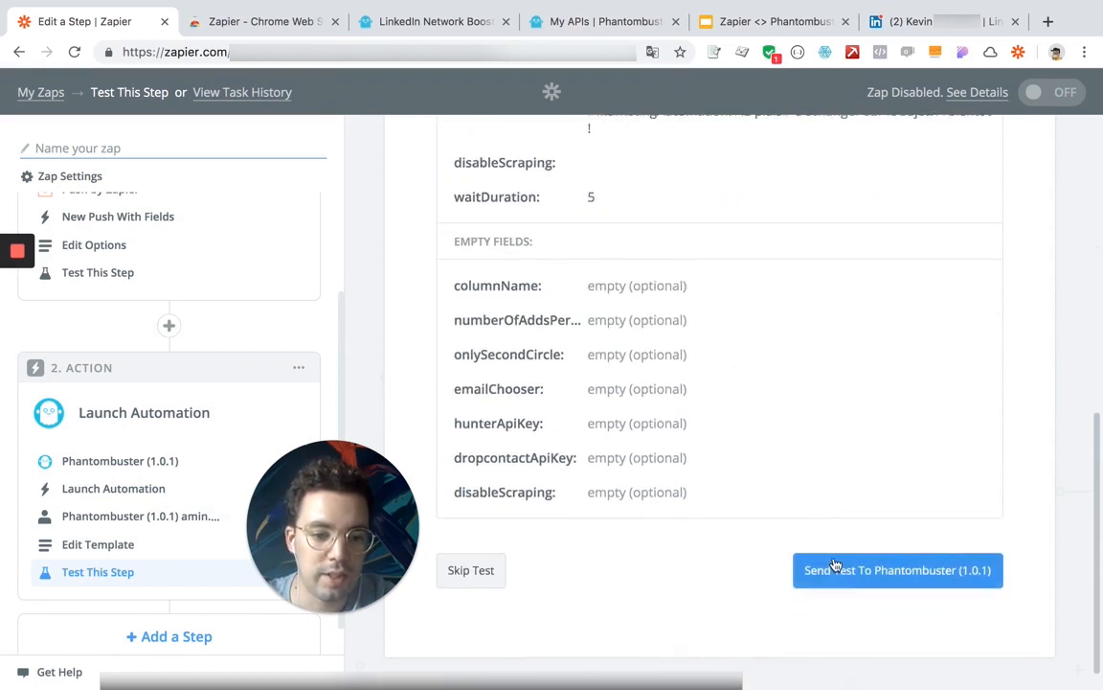
click(835, 571)
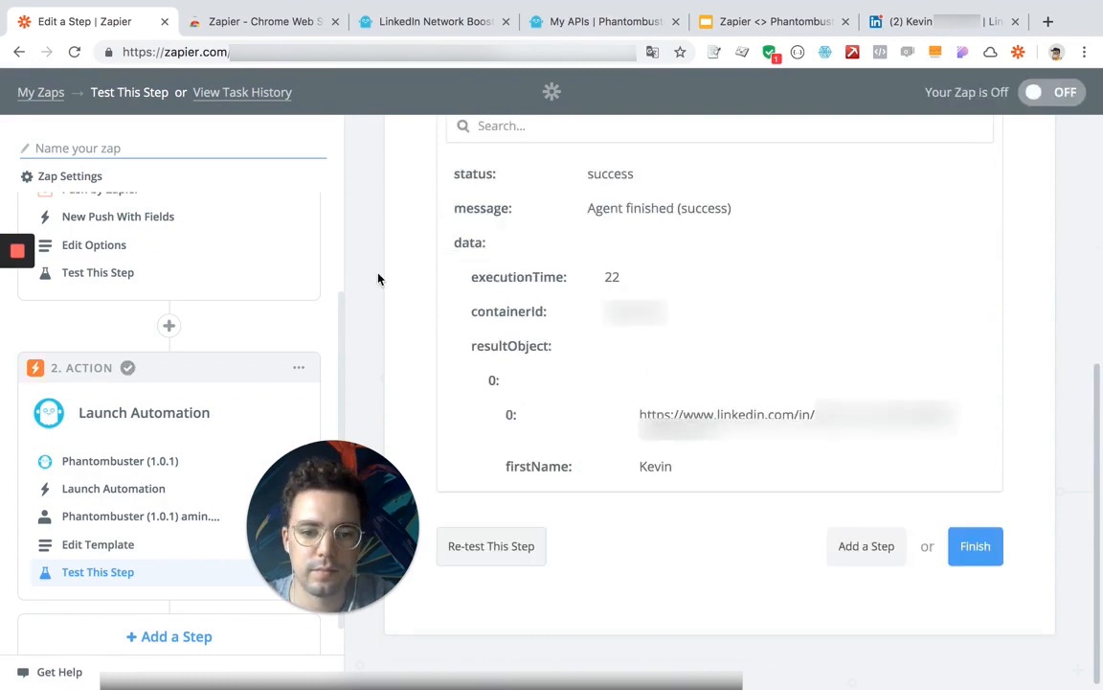
scroll(379, 279, down, 3)
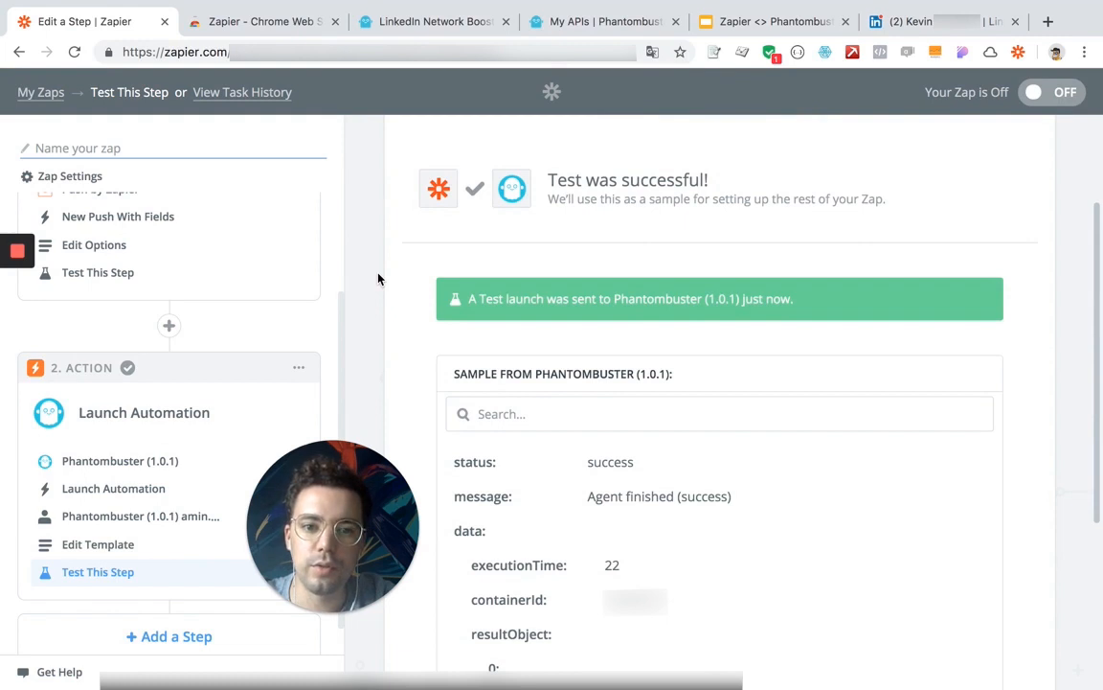
scroll(379, 278, down, 2)
scroll(378, 279, down, 1)
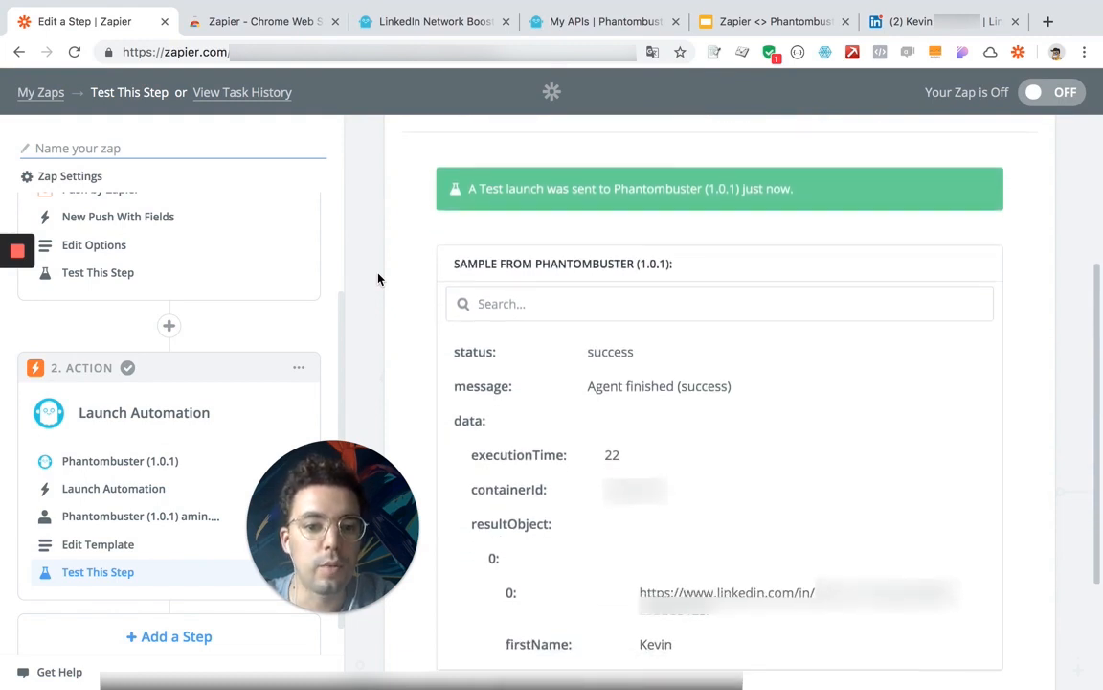
scroll(397, 298, down, 1)
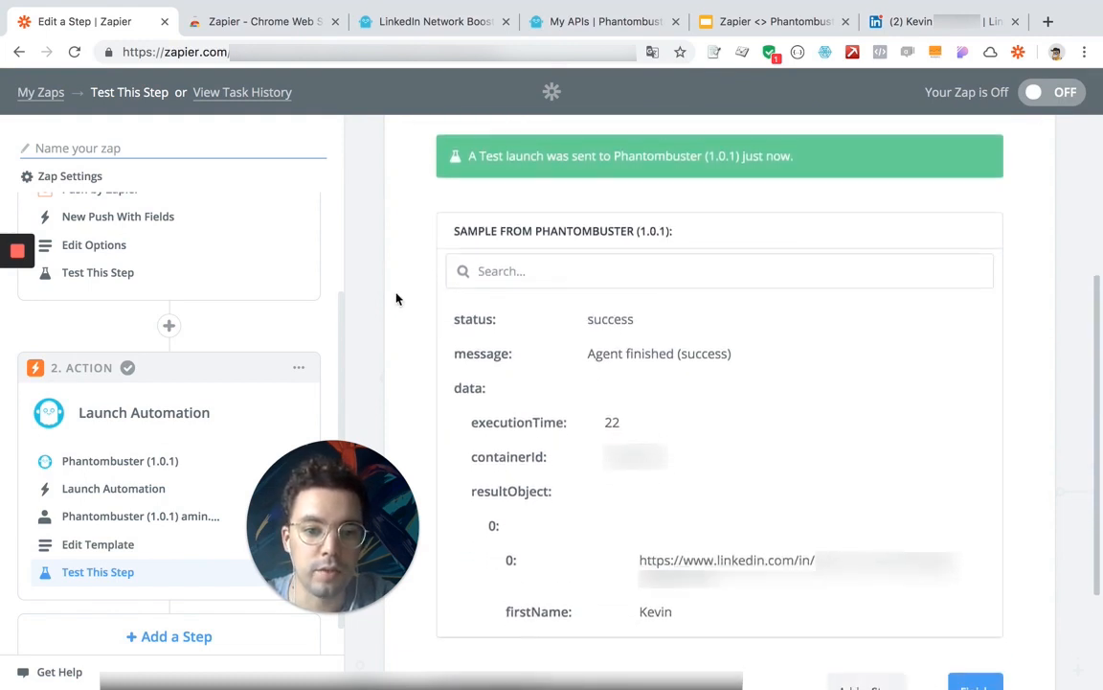
scroll(397, 298, down, 1)
scroll(609, 367, down, 3)
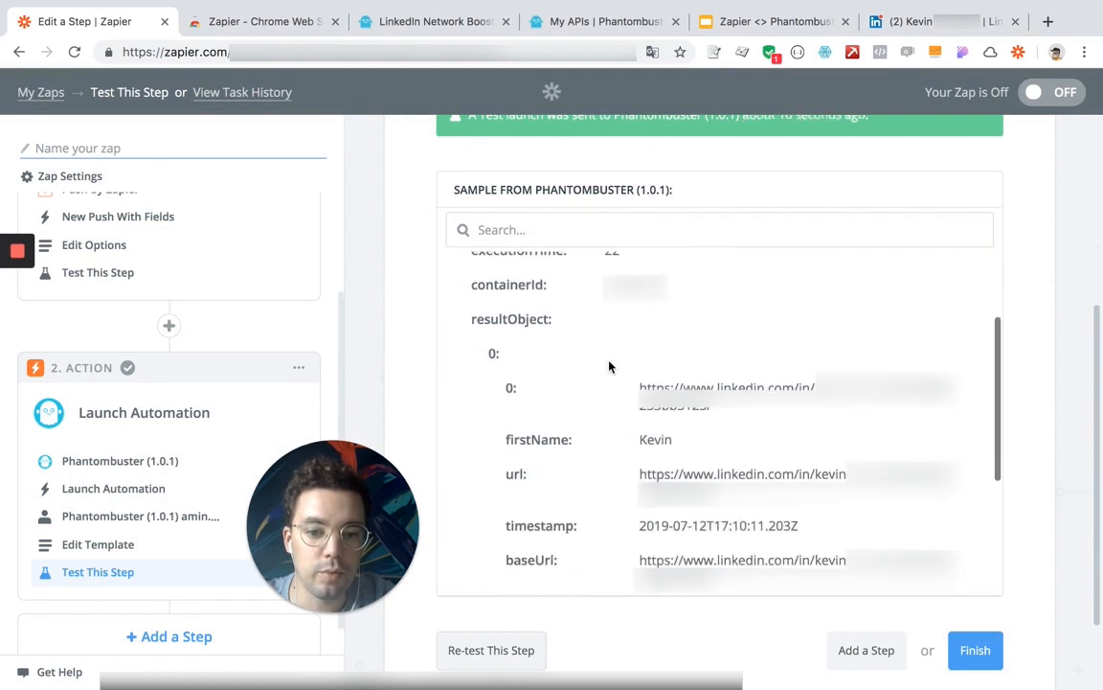
Read through the sample's result object, checking the first name, profile ID and the composed invitation message
scroll(610, 367, down, 1)
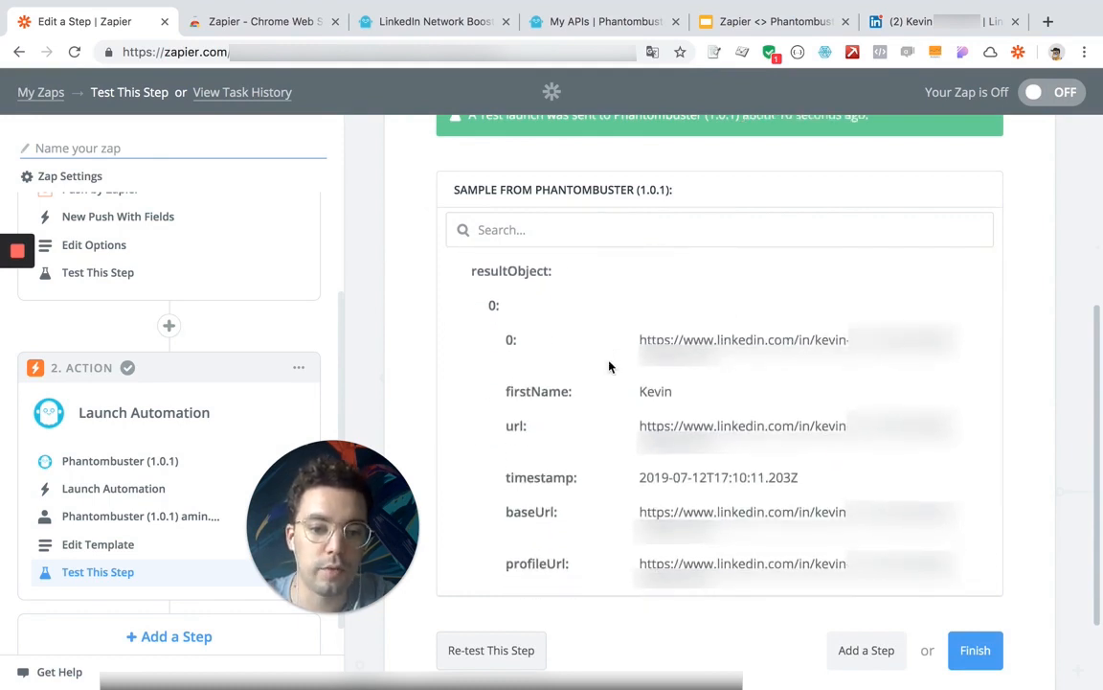
scroll(609, 367, down, 1)
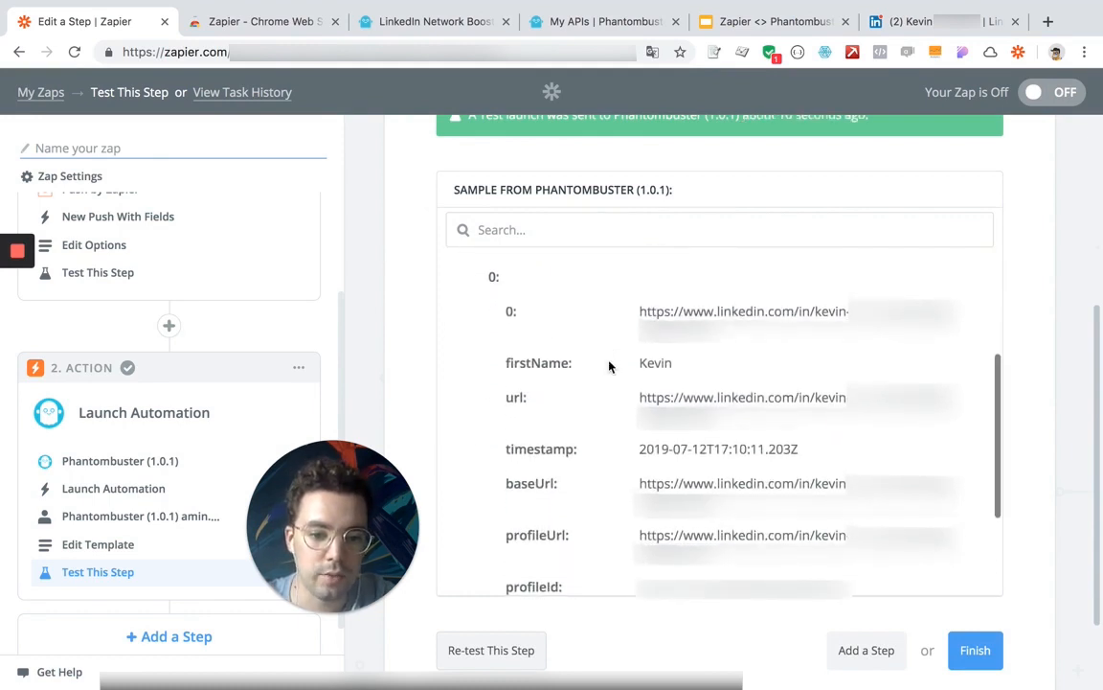
scroll(610, 366, up, 5)
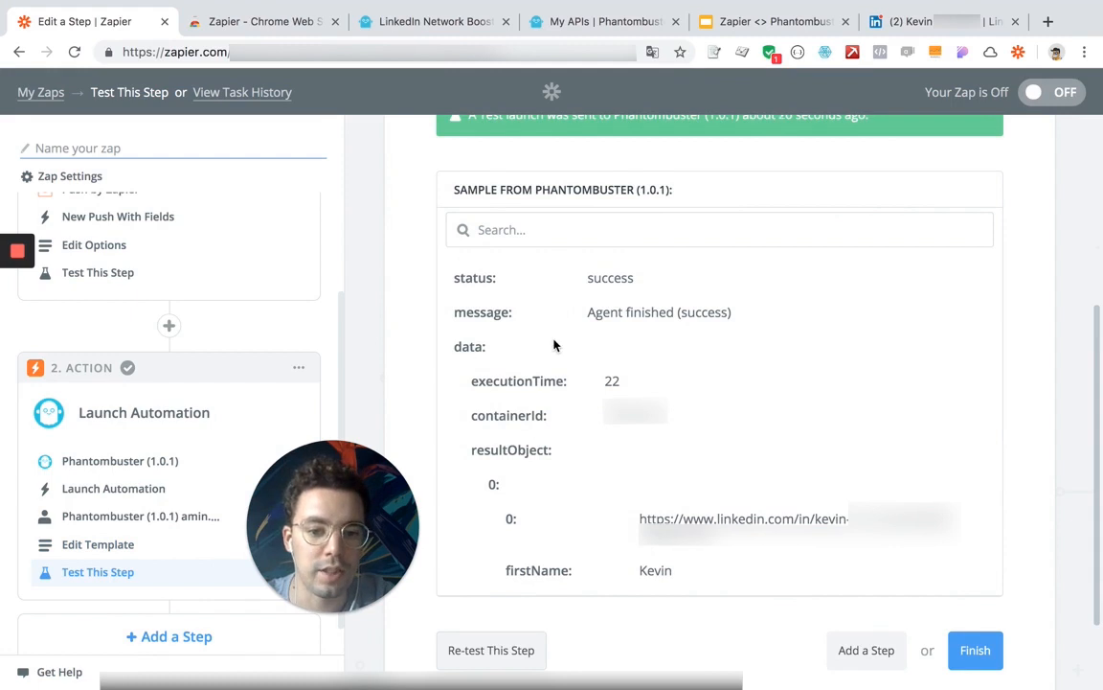
scroll(553, 344, down, 4)
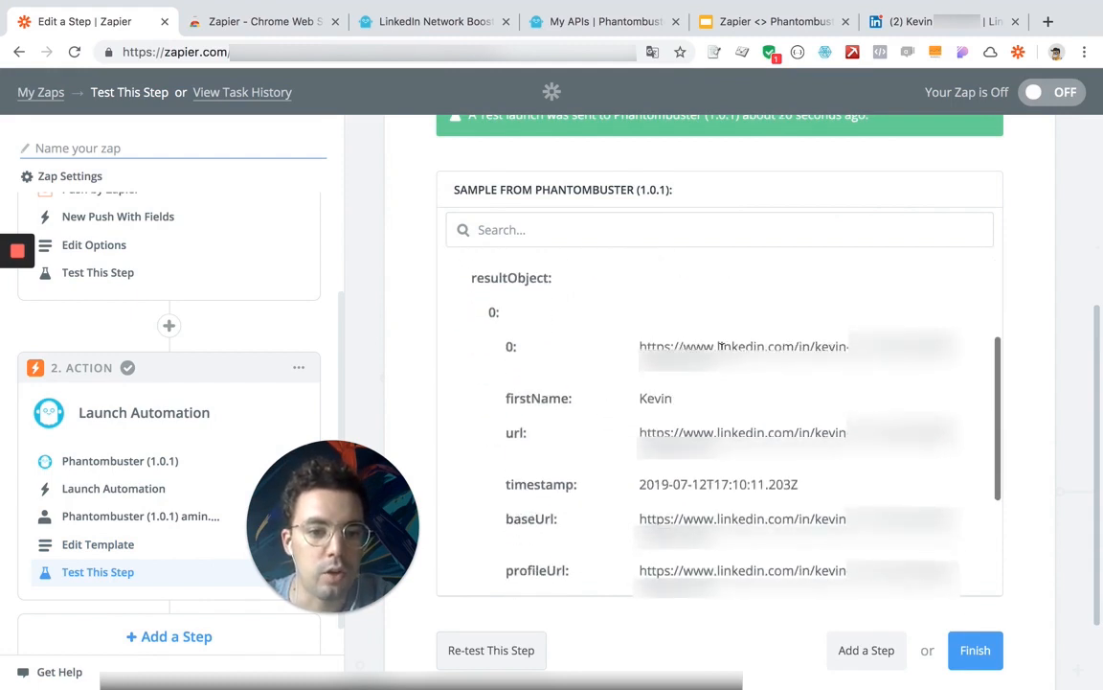
double_click(658, 398)
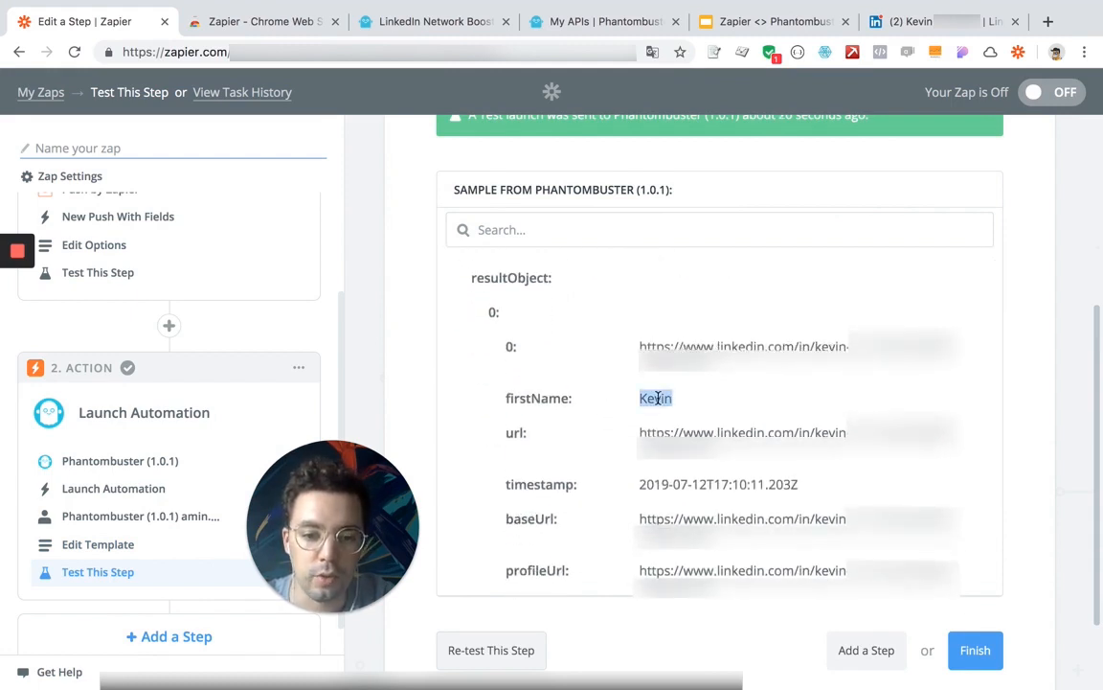
scroll(588, 377, down, 2)
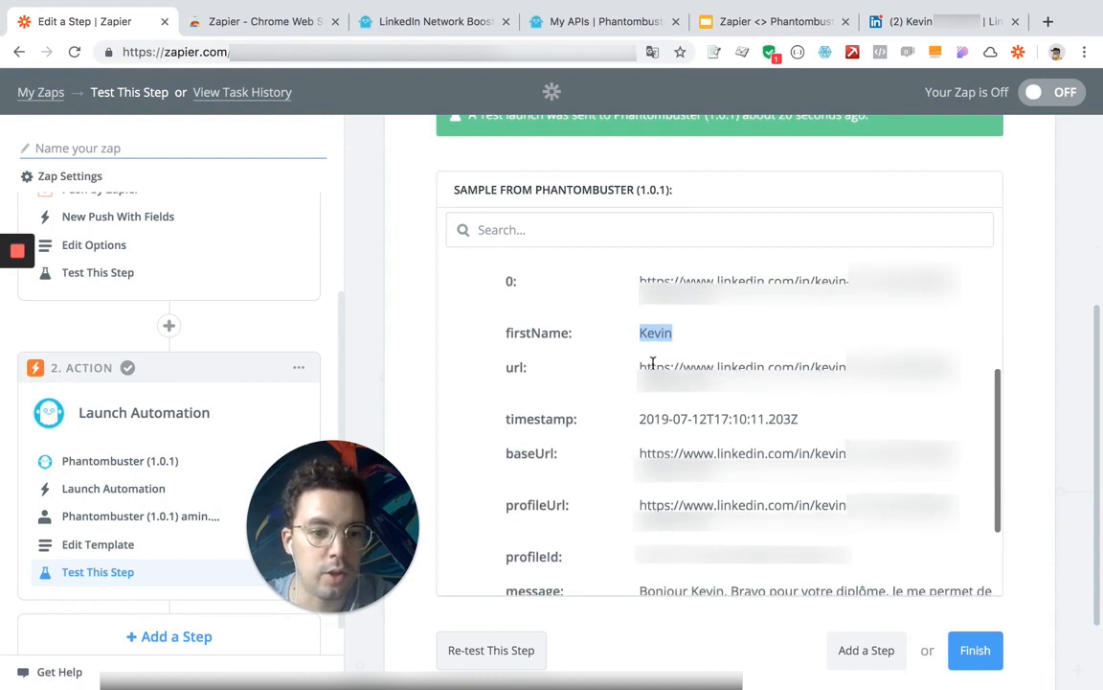
scroll(629, 372, down, 2)
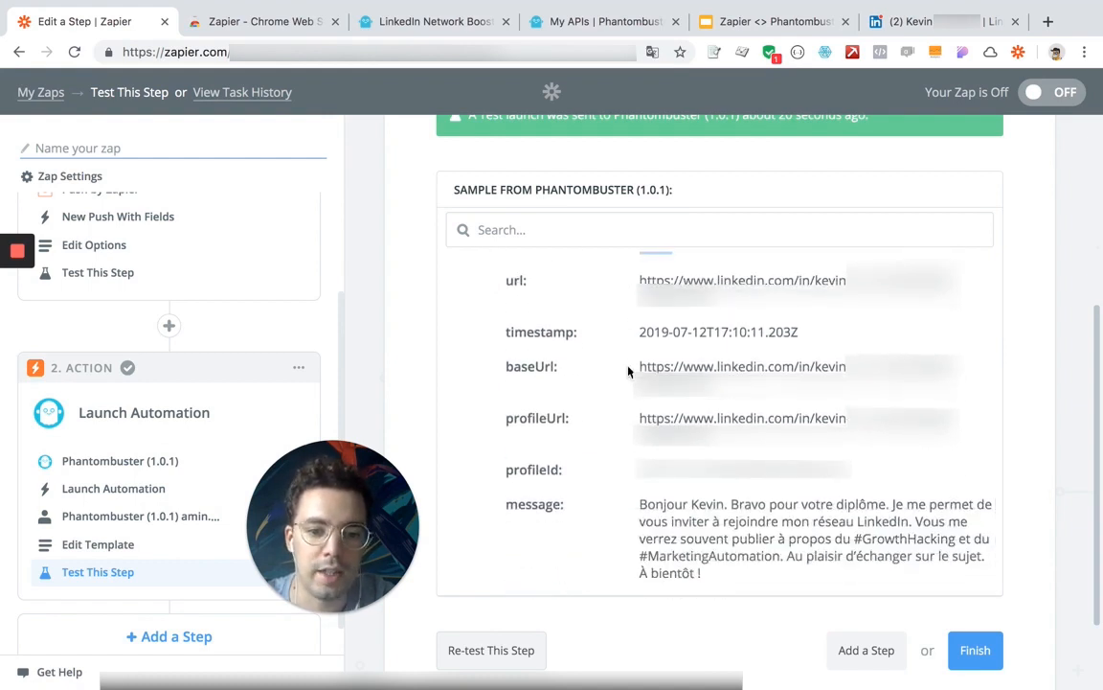
scroll(628, 372, down, 1)
scroll(623, 421, down, 2)
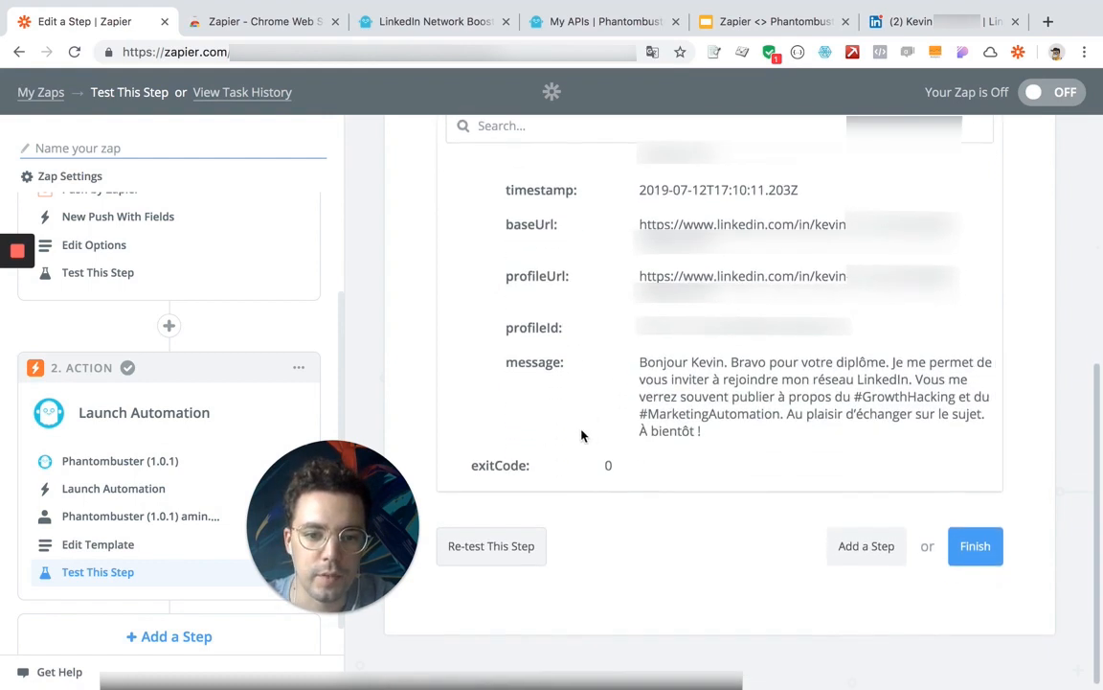
drag(637, 328, 795, 333)
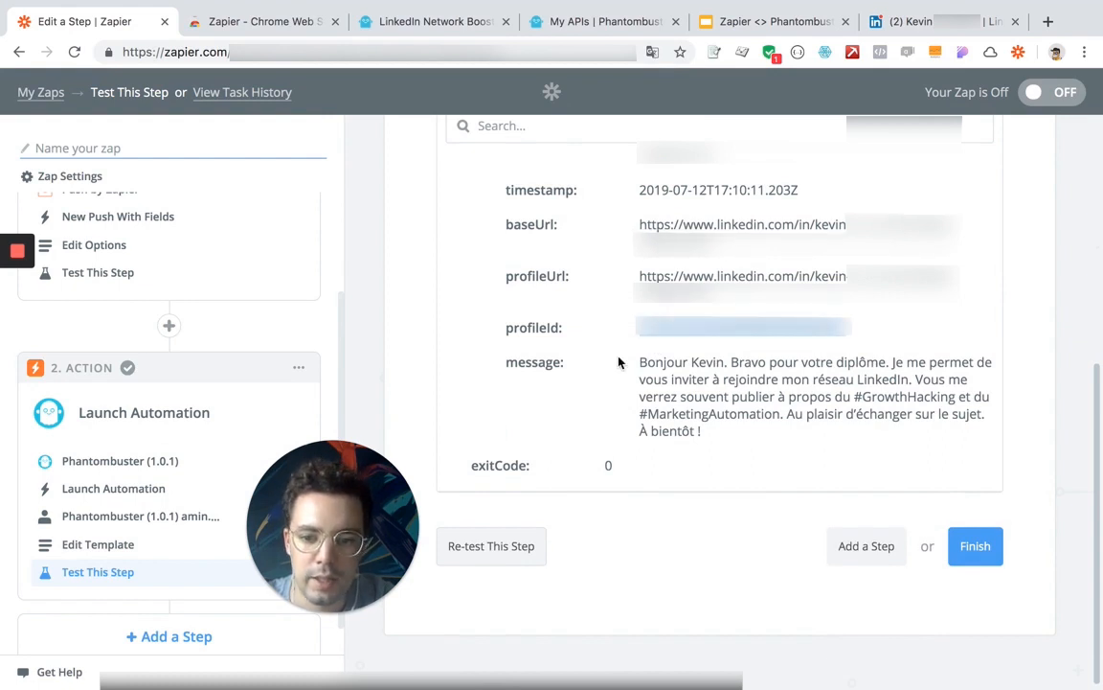
scroll(621, 359, up, 5)
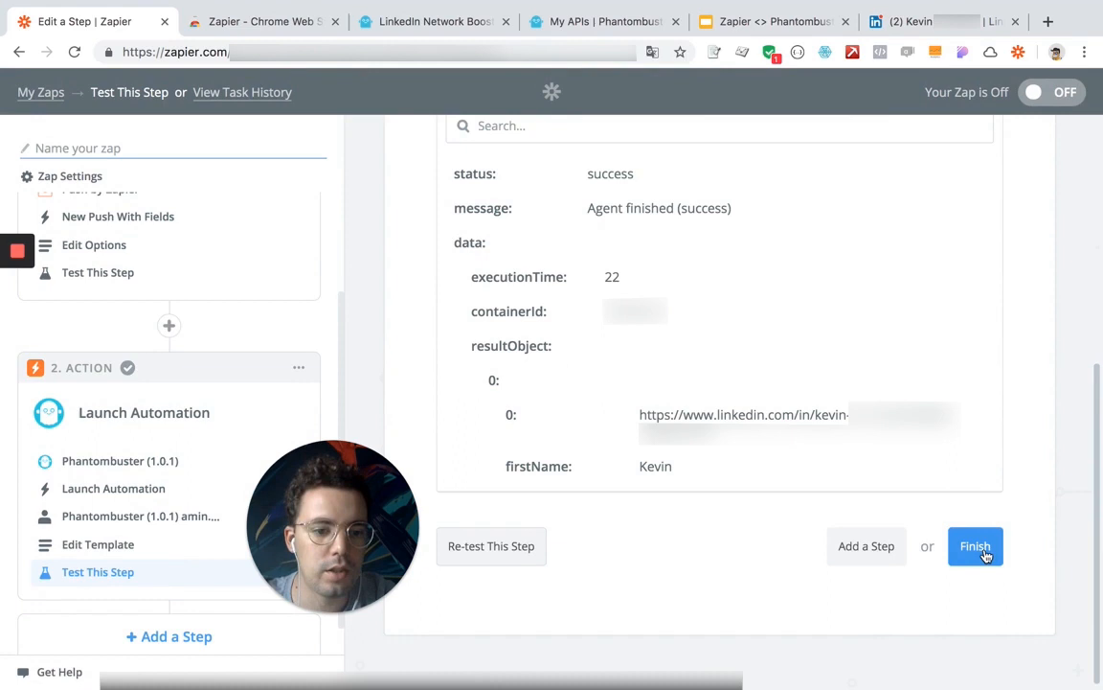
Finish the Zap setup, name the Zap "Ajouter via PHB" and turn it on
click(975, 546)
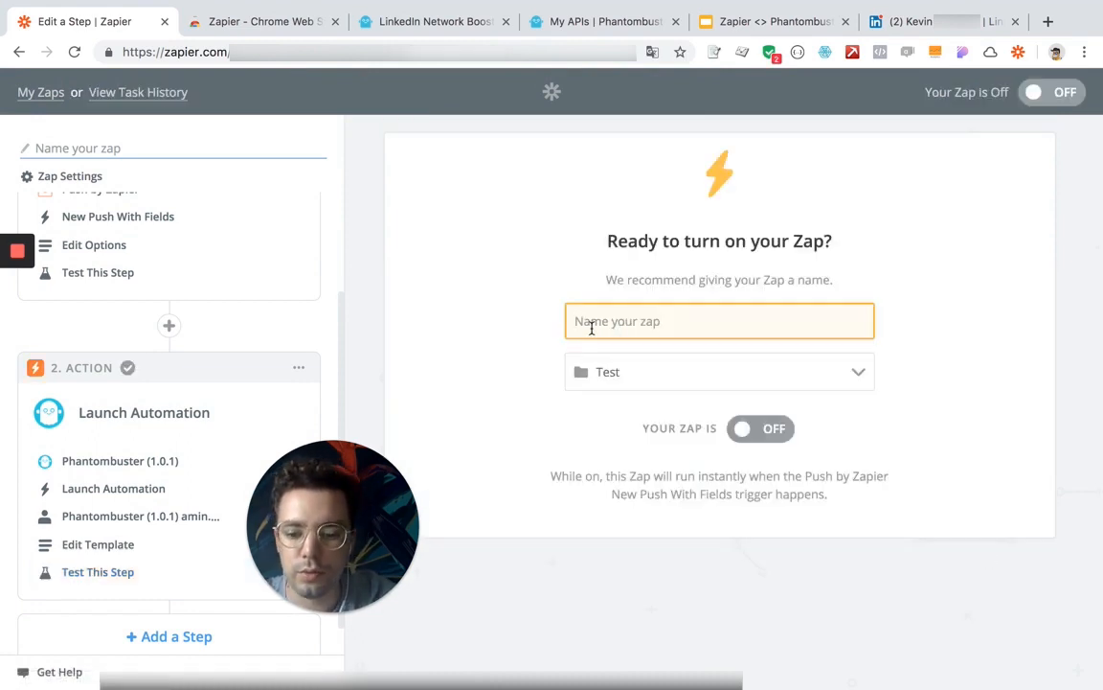
text(Aj)
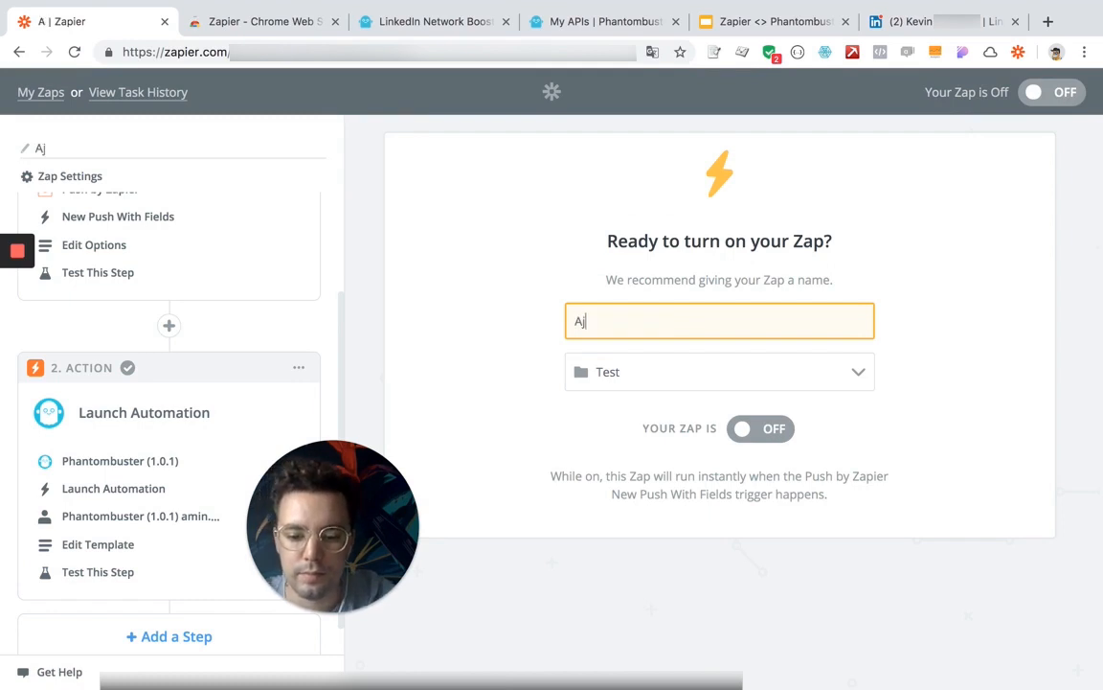
text(outer via P)
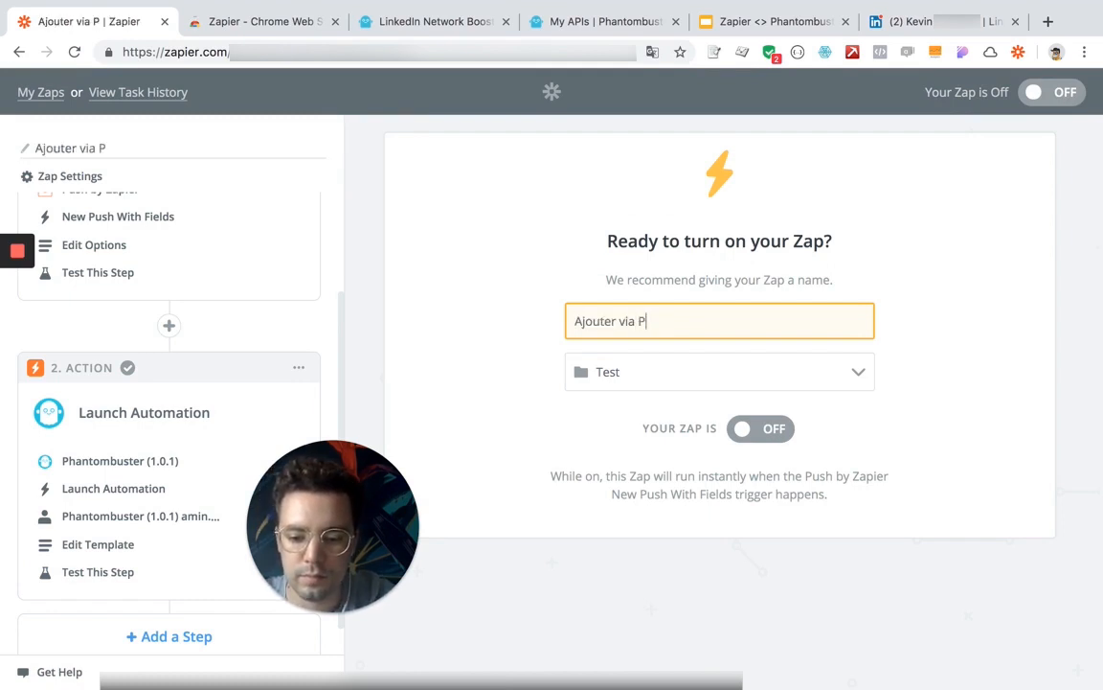
text(HB)
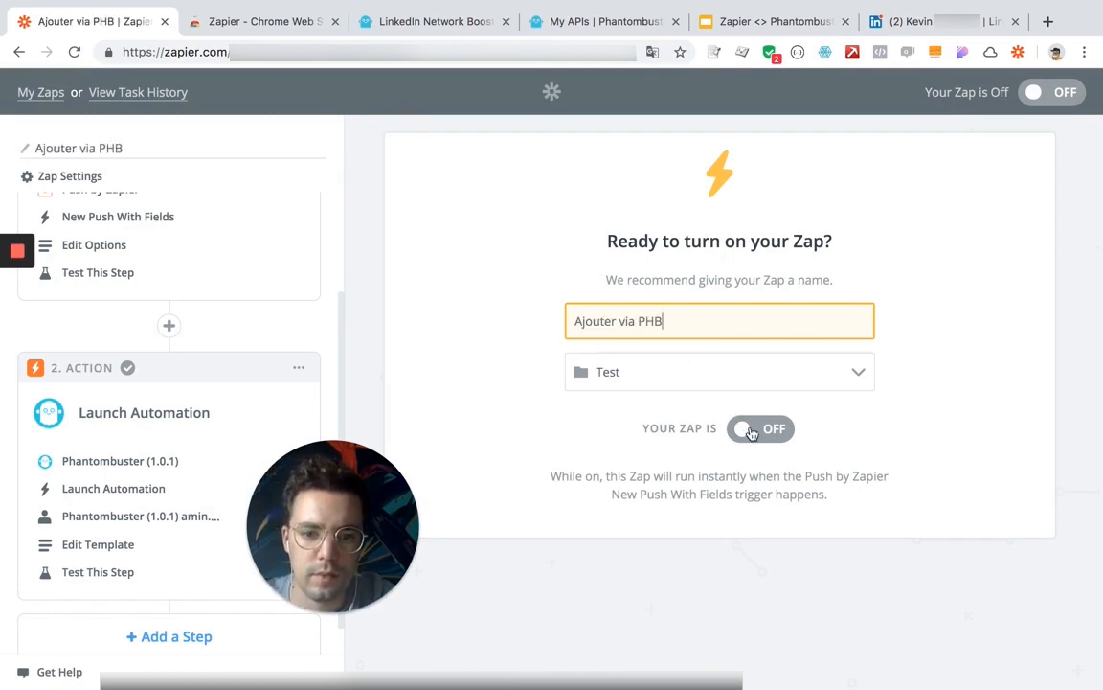
key(Return)
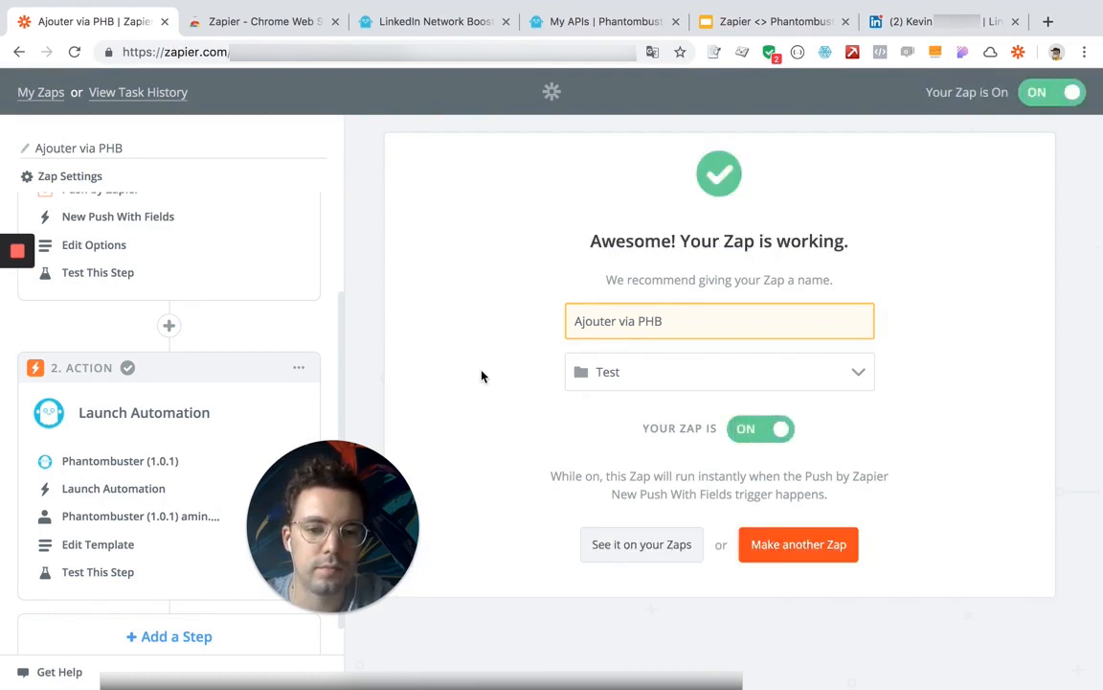
Switch to the LinkedIn profile and open the Ajouter via PHB push form in Zapier's Chrome extension
click(916, 23)
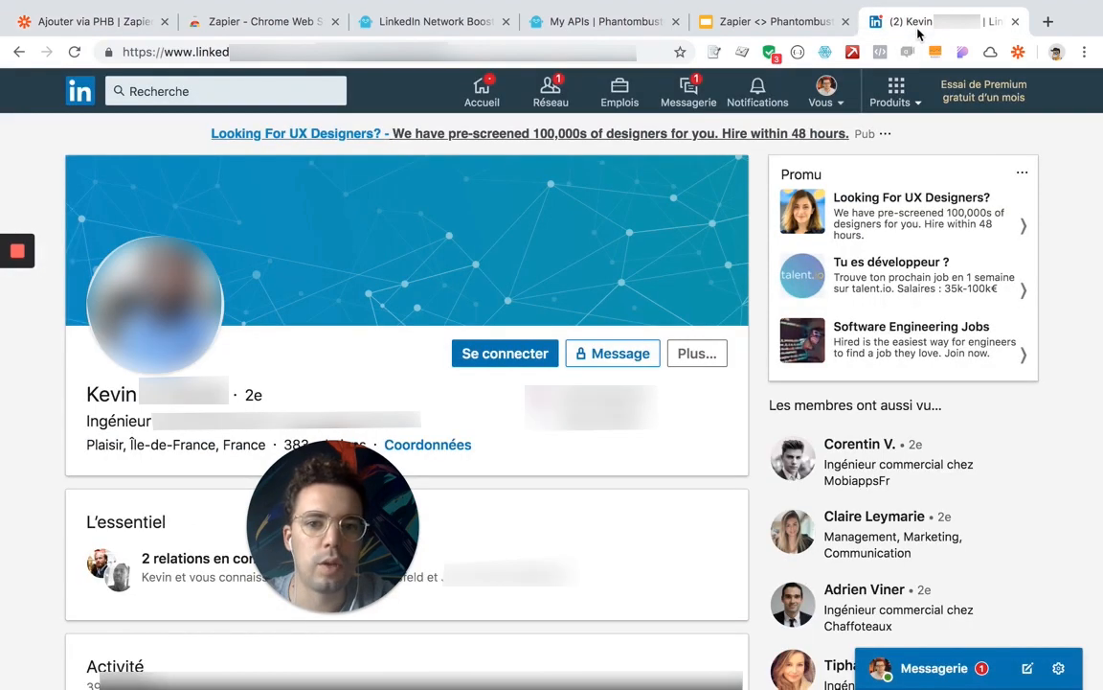
click(1018, 53)
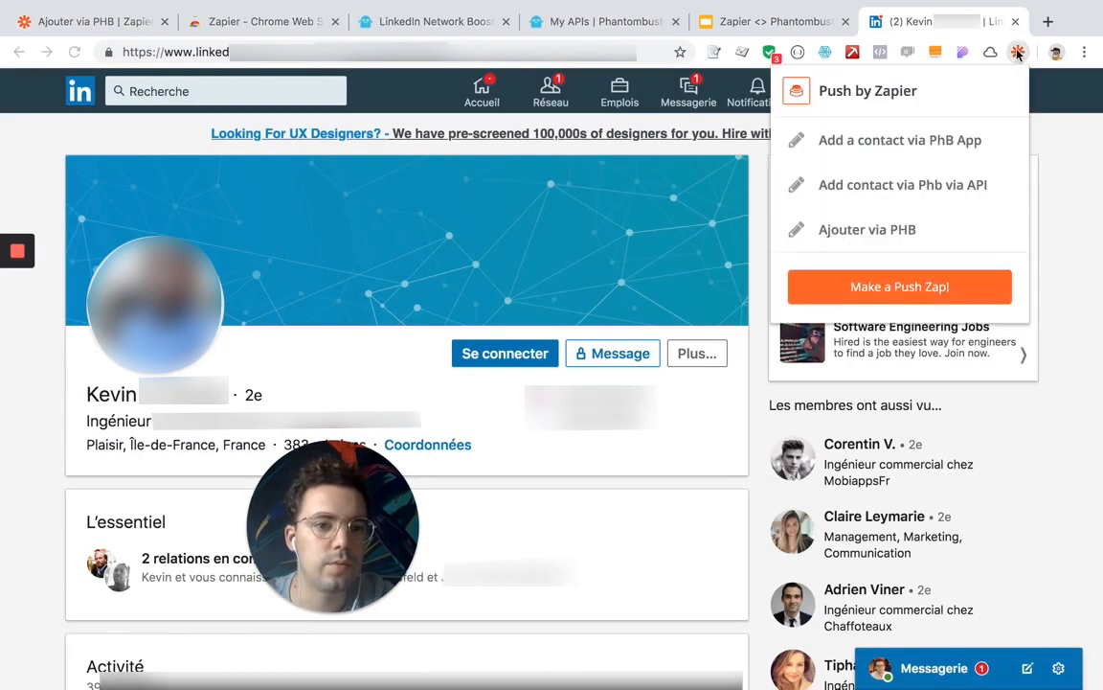
click(797, 236)
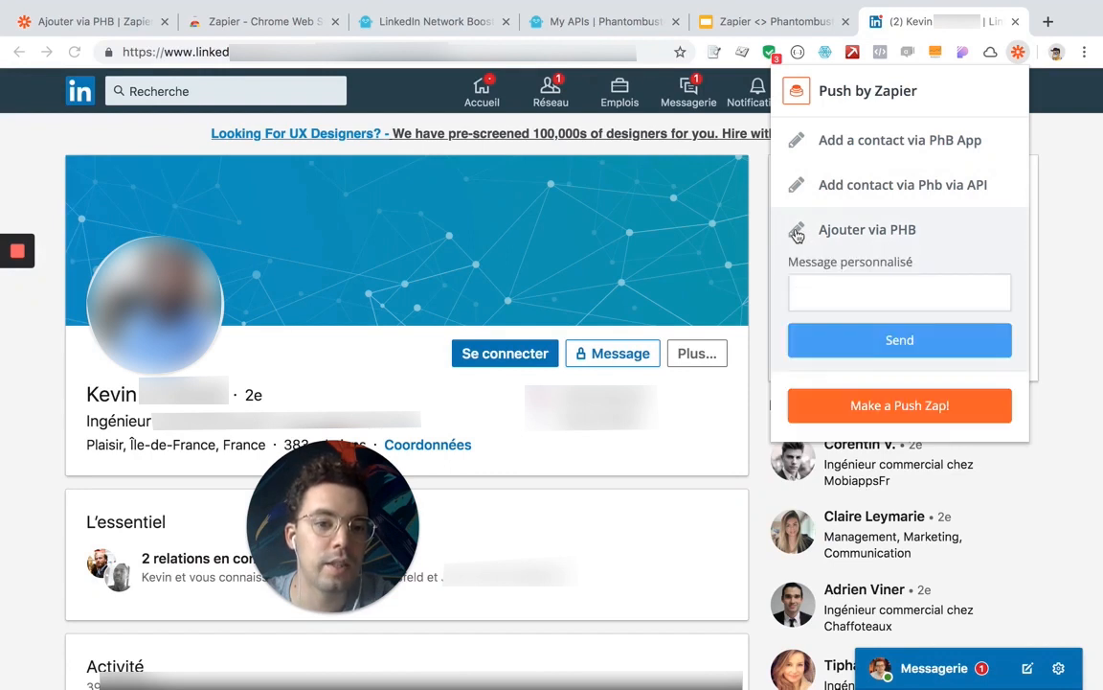
Return to the Zap editor and review the trigger and launch action, down to the option for adding another step
click(80, 23)
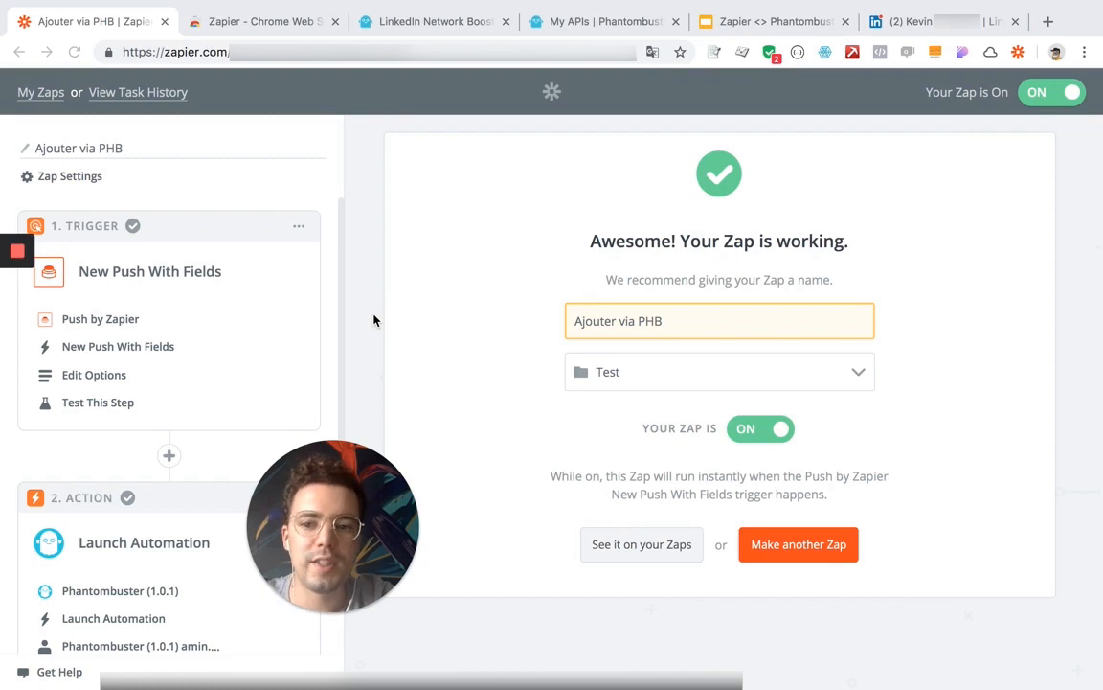
scroll(202, 351, down, 3)
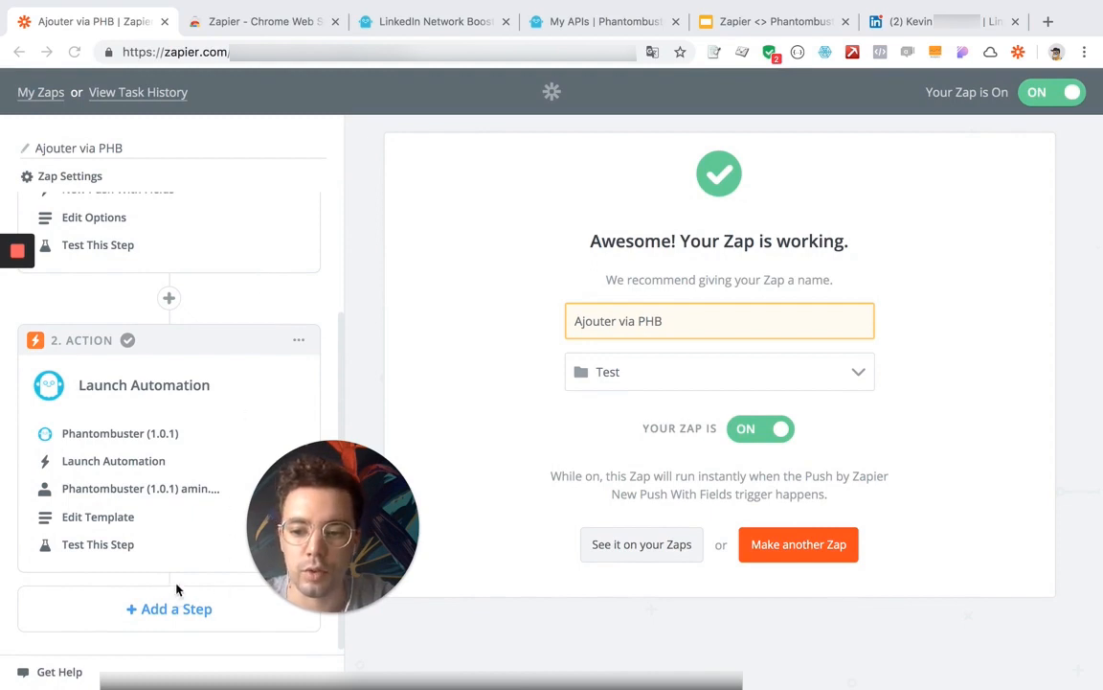
click(170, 624)
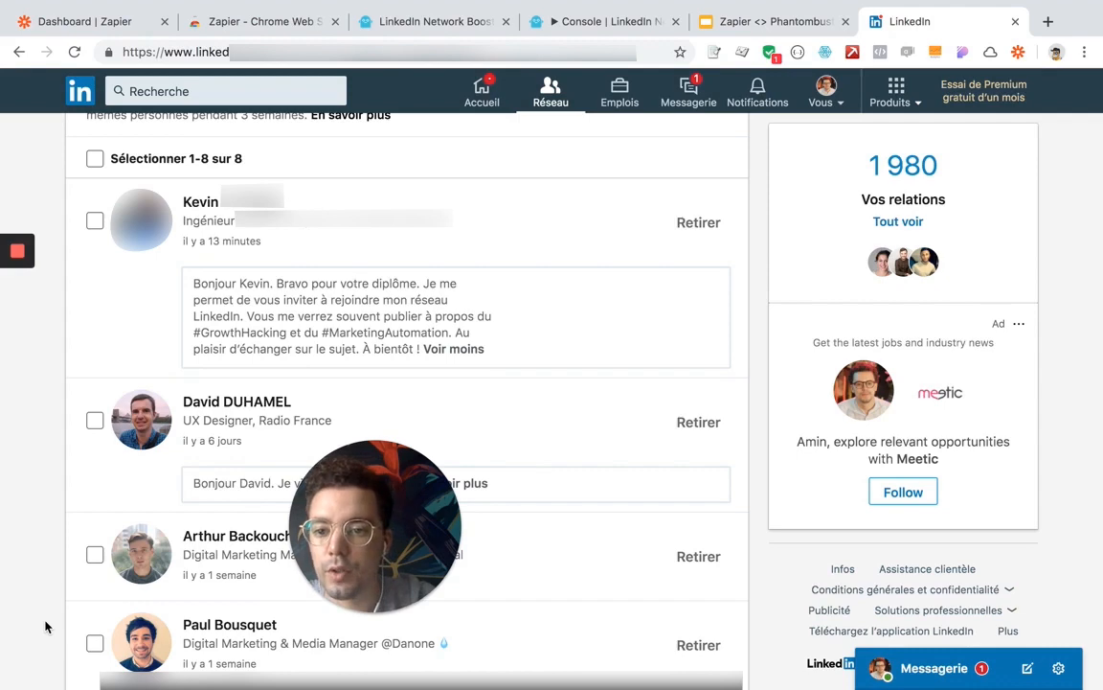
Check the latest sent LinkedIn invitation, comparing its personalised sentence "Bravo pour votre diplôme" with the rest of the message
scroll(45, 628, up, 3)
scroll(45, 627, down, 3)
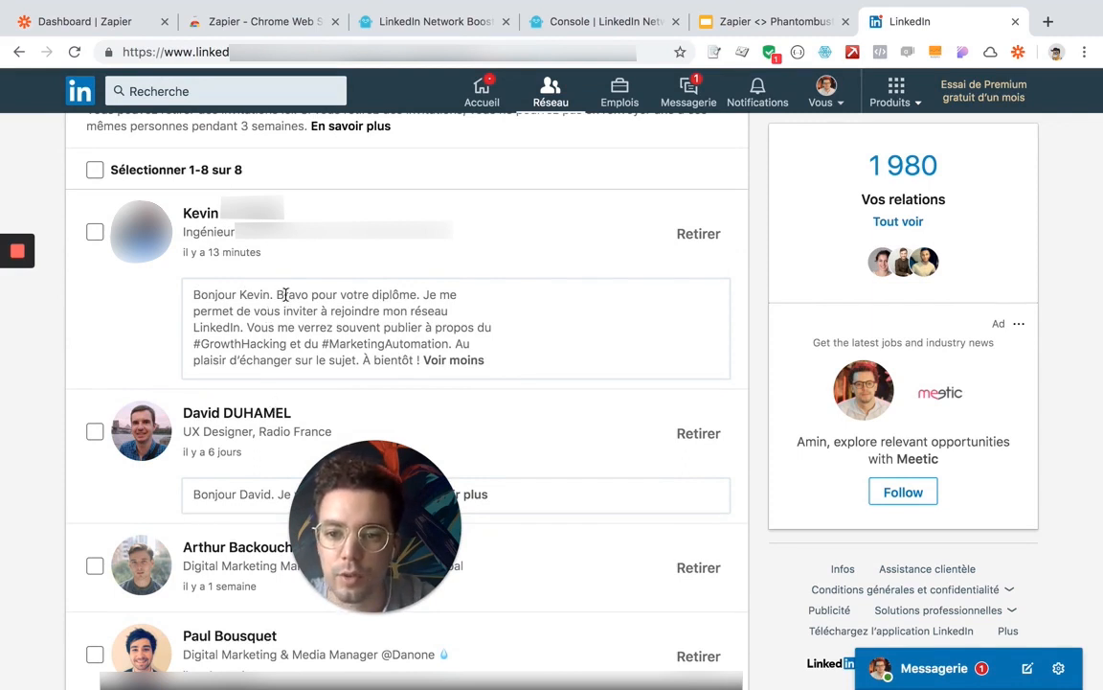
drag(278, 294, 393, 295)
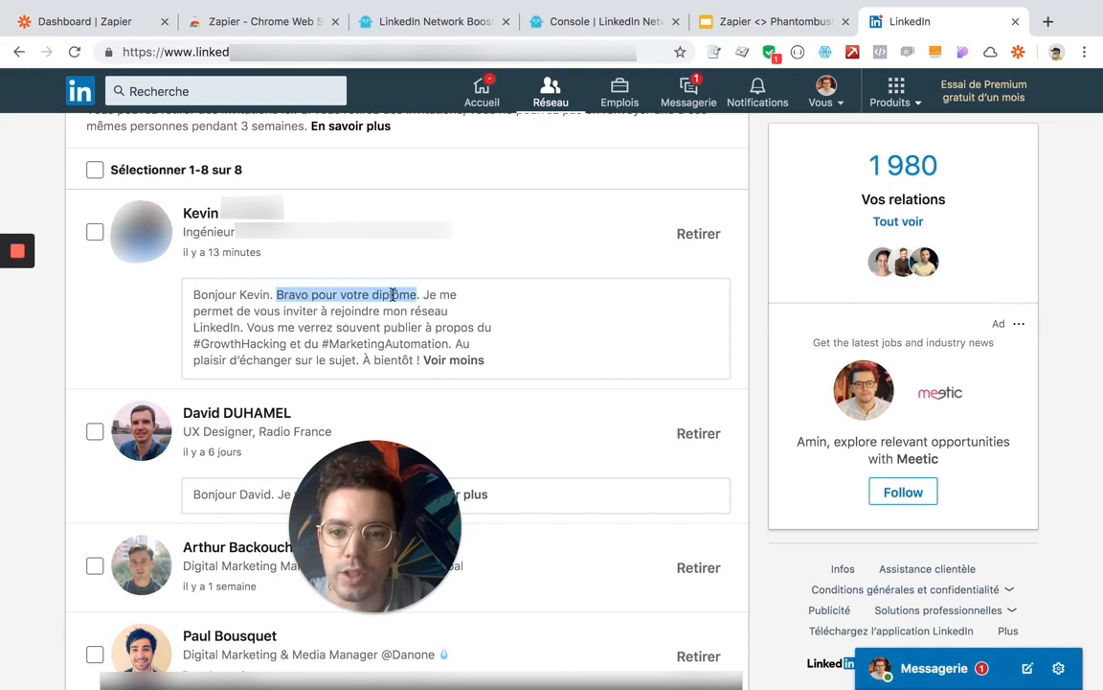
click(430, 295)
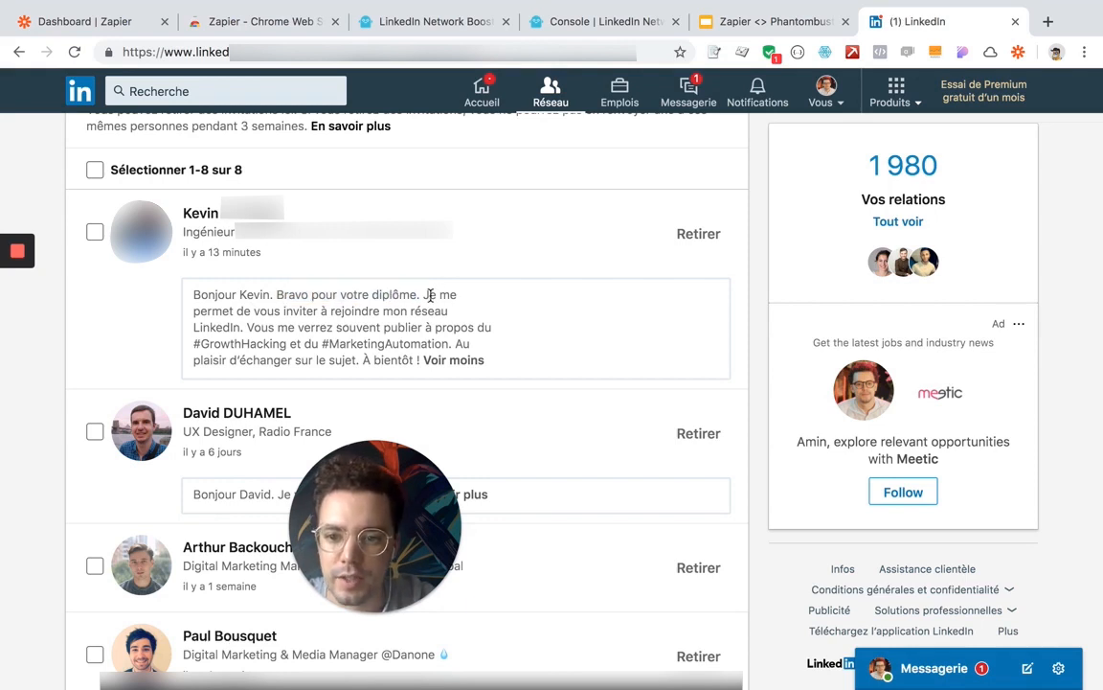
drag(424, 295, 417, 360)
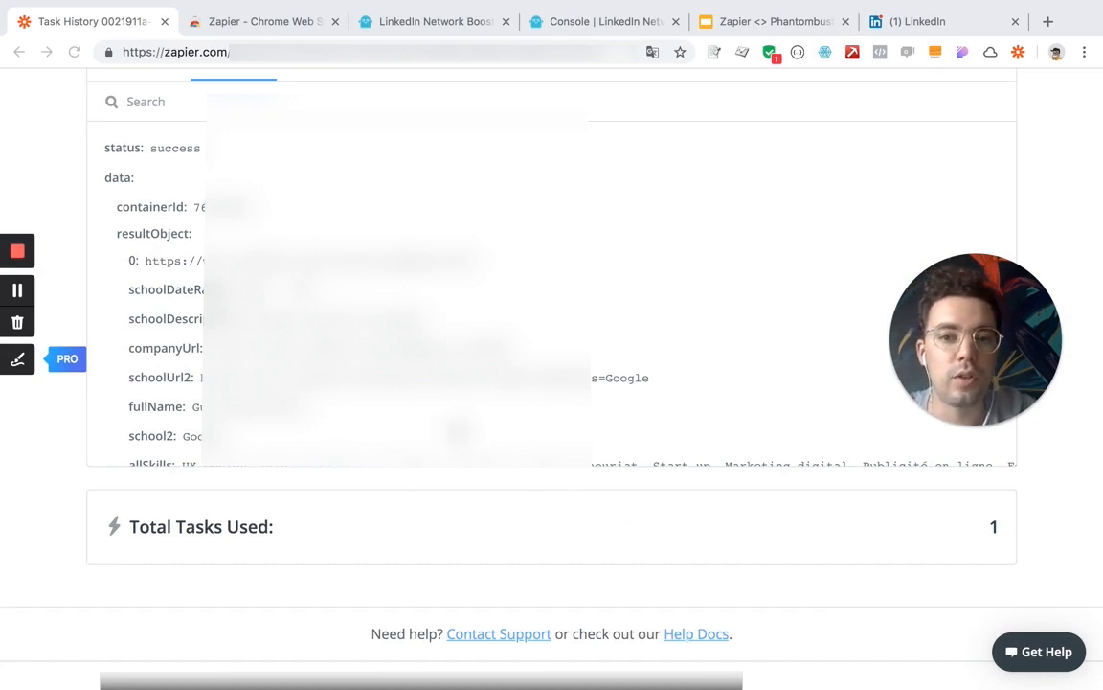
Examine the profile data returned in the Zapier task history, from school, company and skills down to the message and profile URLs
scroll(551, 287, down, 2)
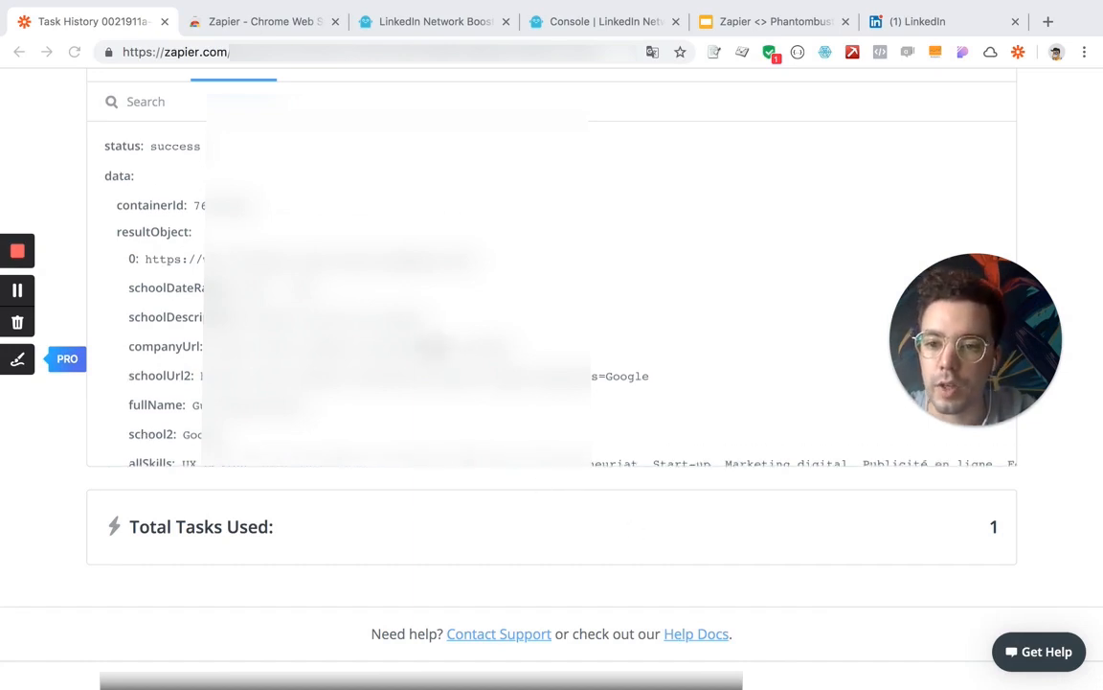
scroll(550, 287, down, 2)
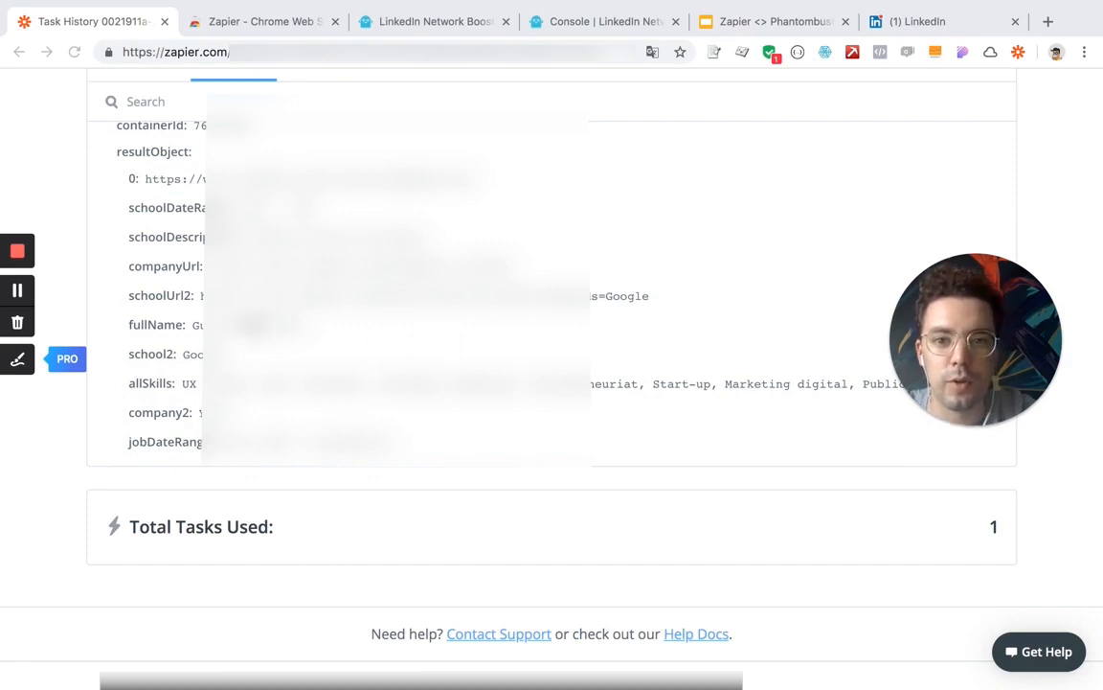
scroll(508, 288, down, 1)
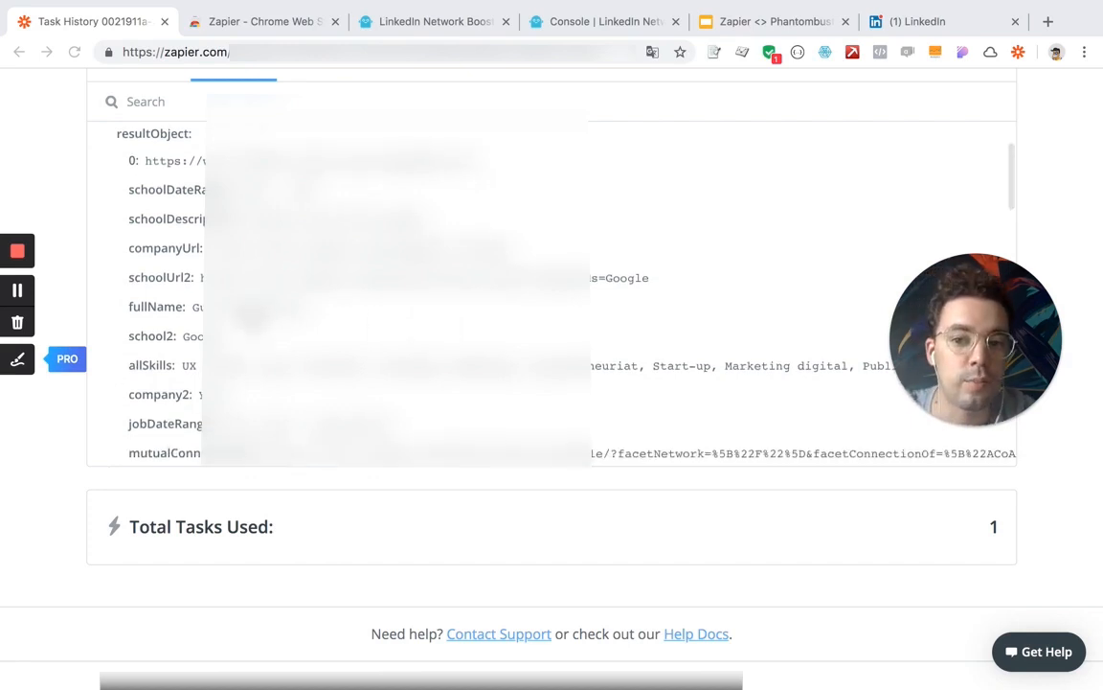
scroll(82, 329, down, 1)
scroll(82, 330, down, 1)
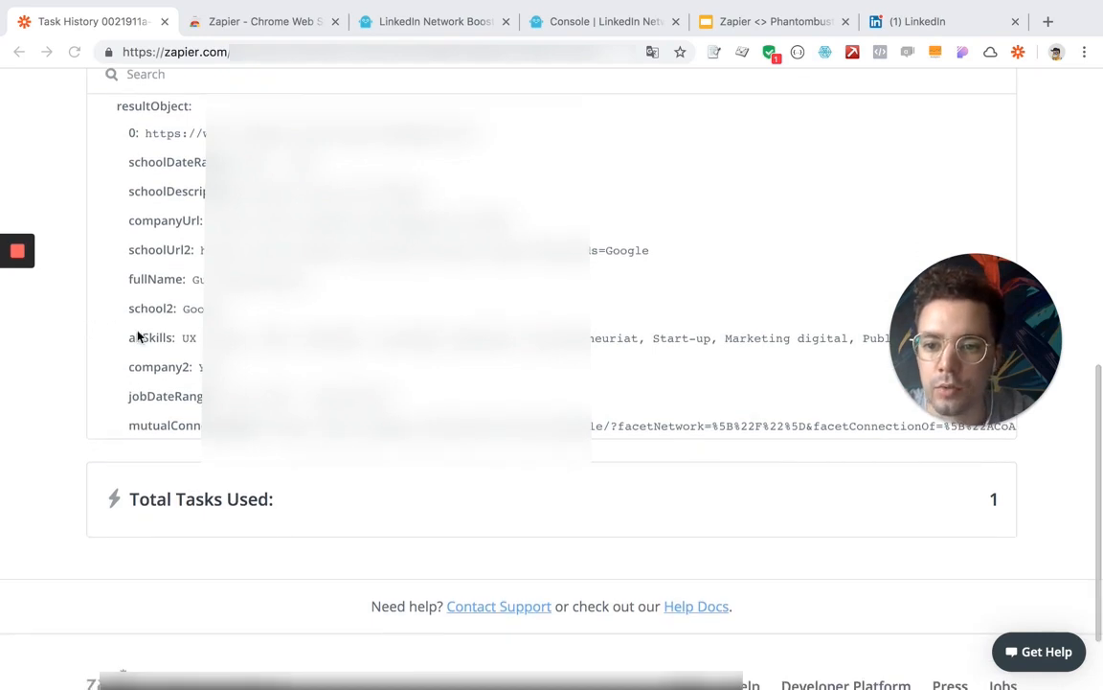
scroll(106, 334, down, 2)
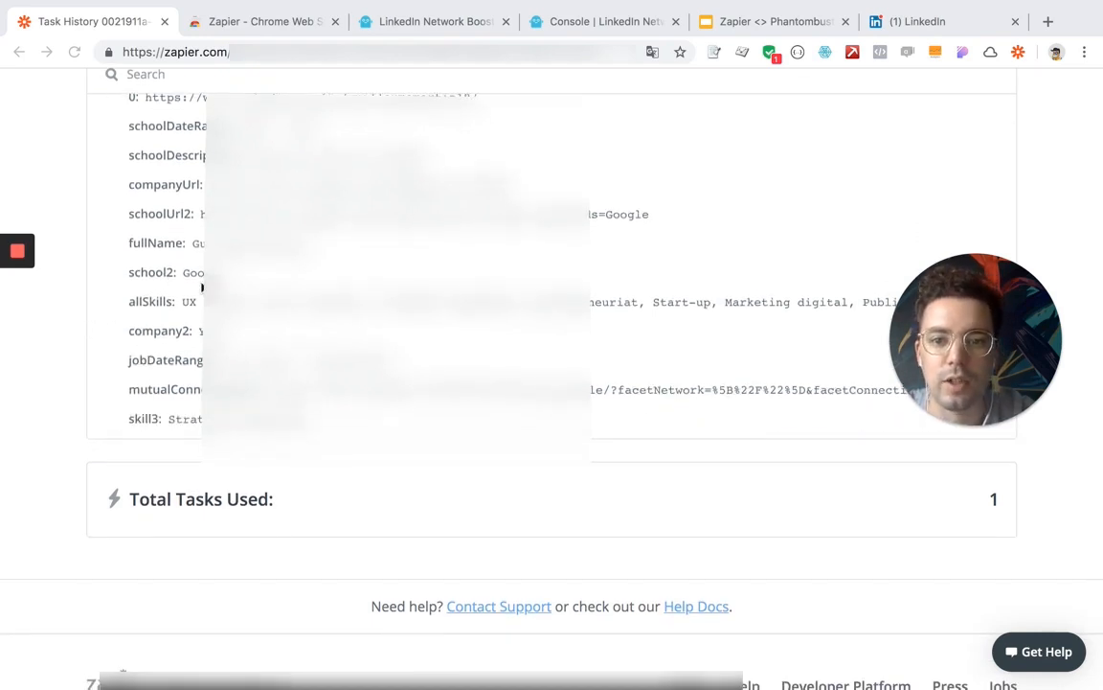
scroll(201, 285, down, 3)
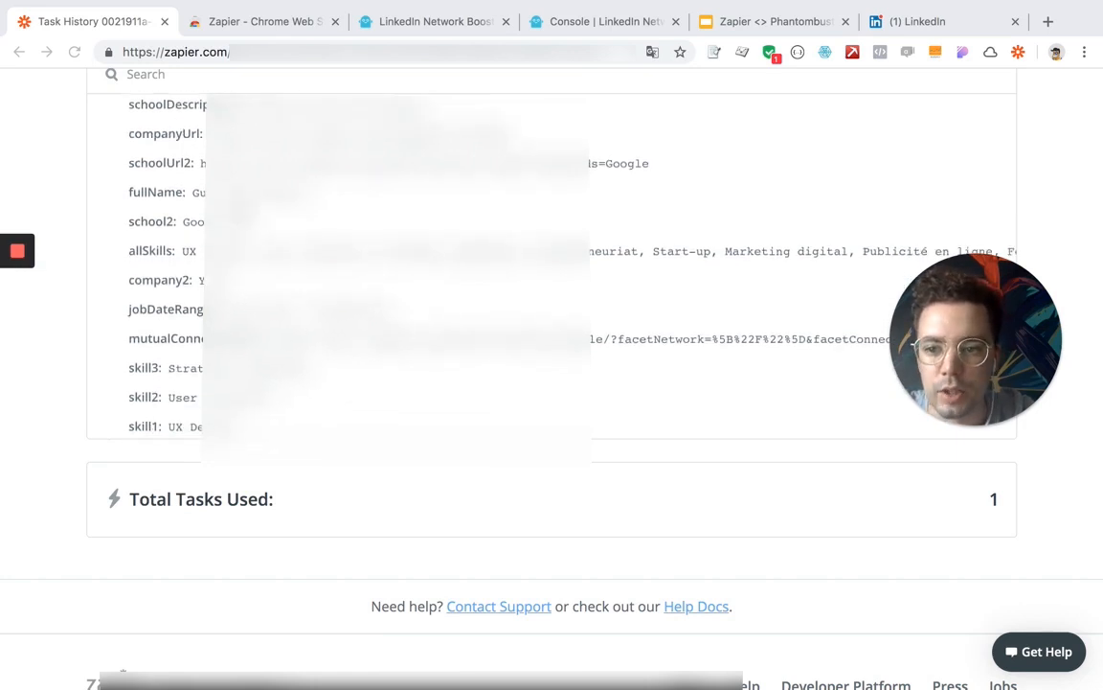
scroll(201, 285, down, 5)
scroll(201, 285, down, 5)
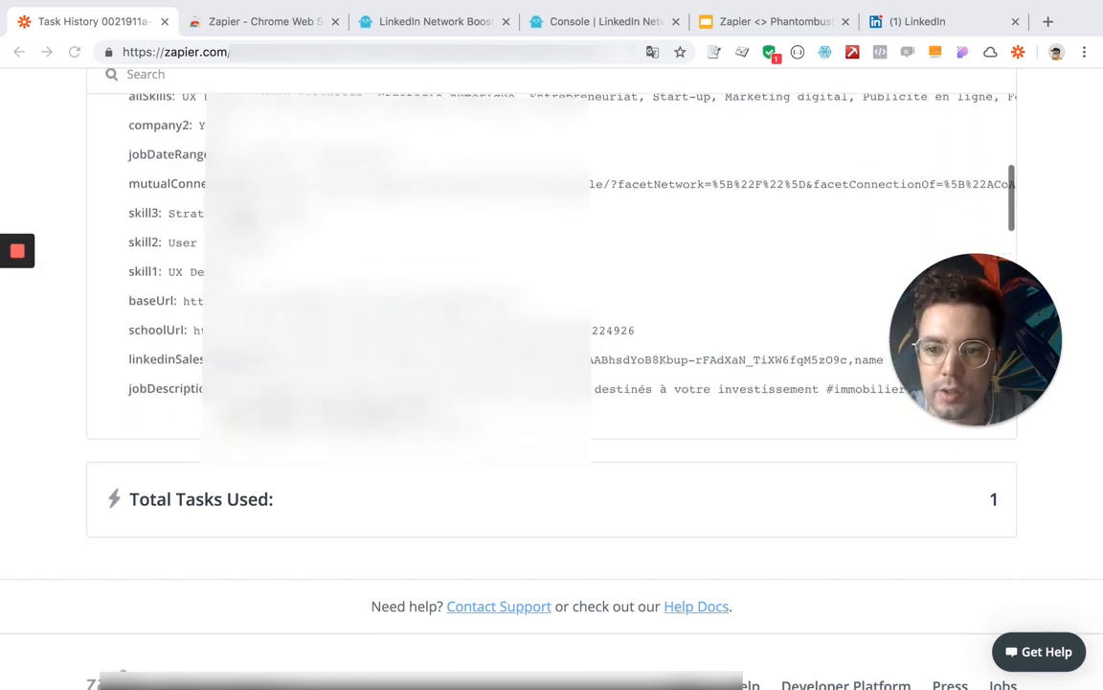
scroll(201, 286, down, 3)
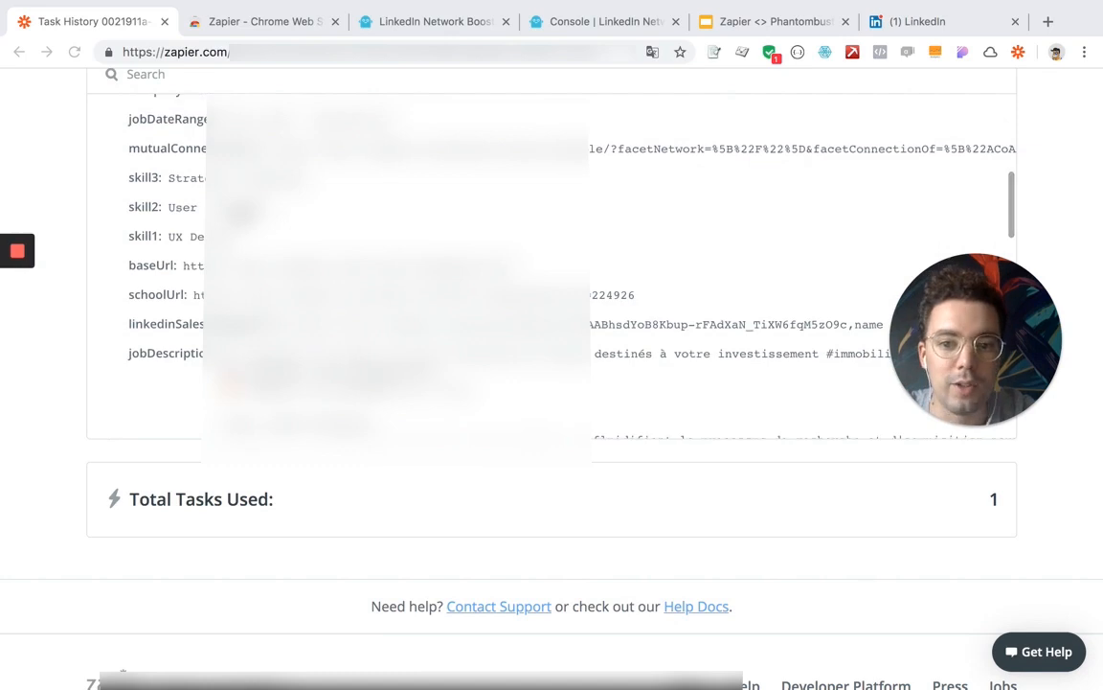
scroll(201, 286, down, 15)
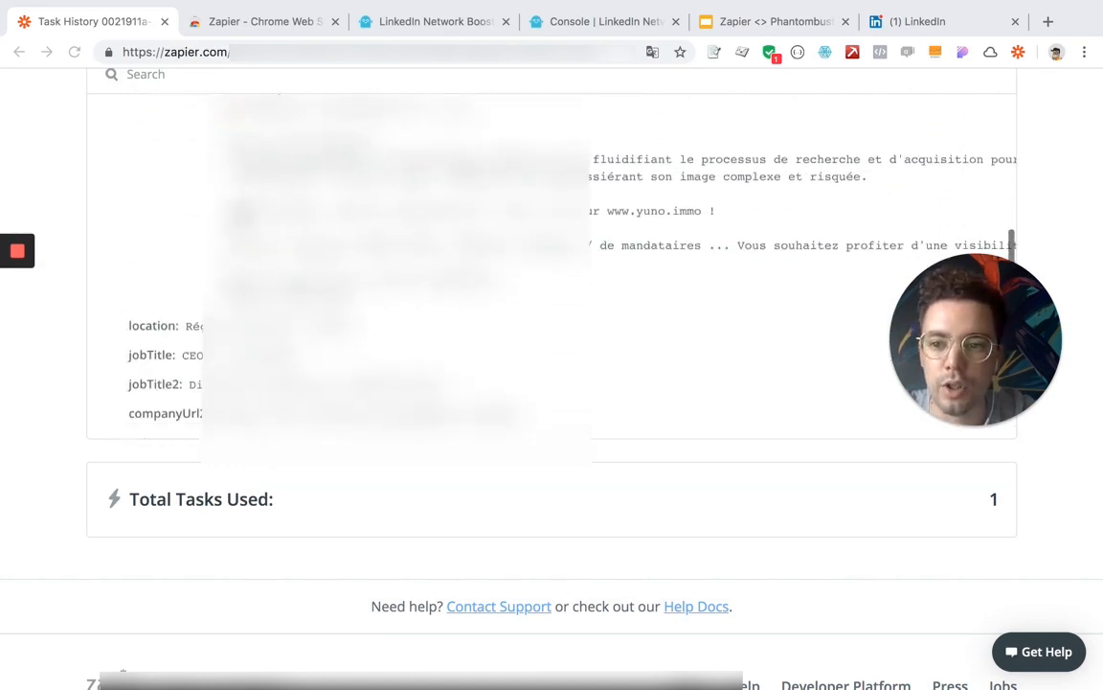
scroll(551, 263, down, 3)
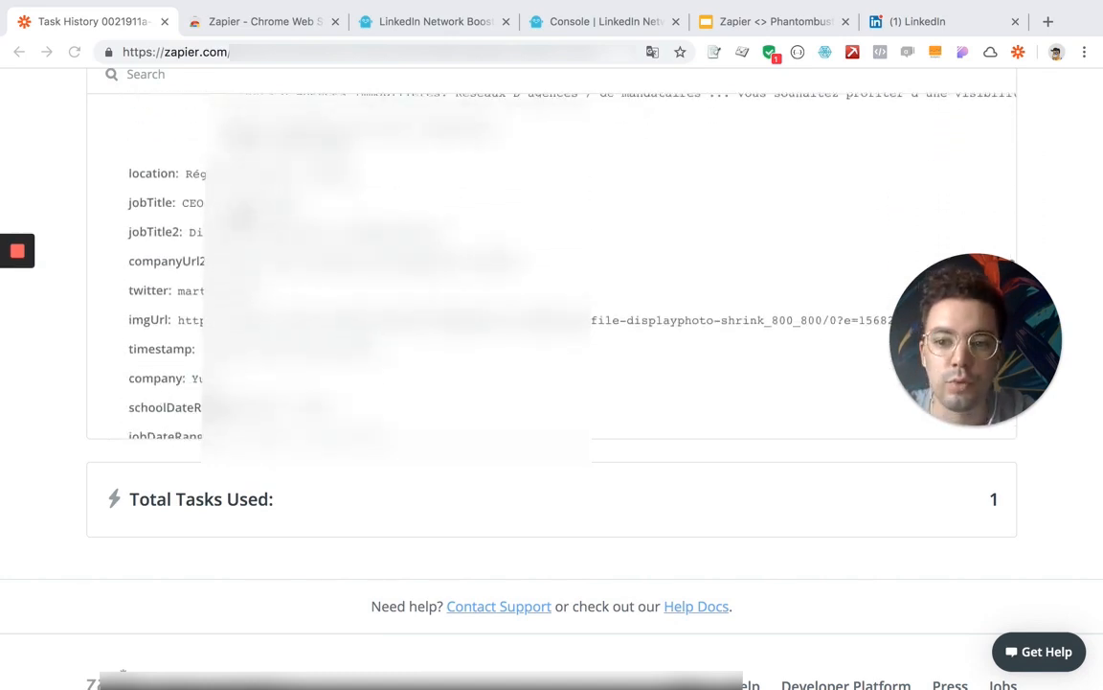
scroll(551, 264, down, 4)
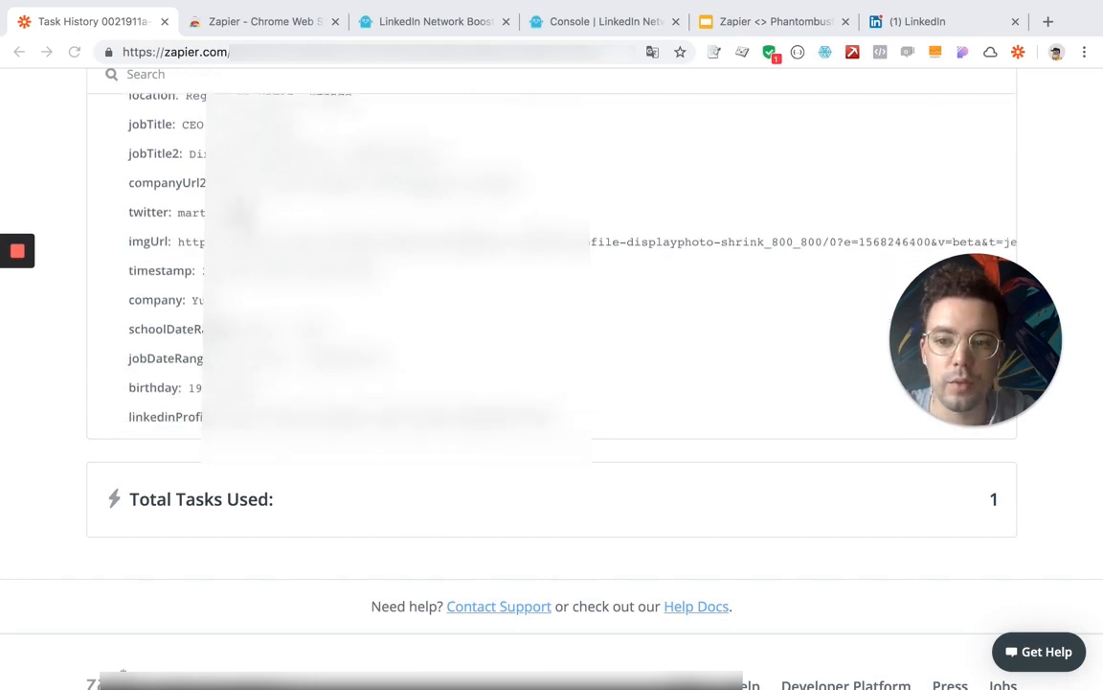
scroll(201, 281, down, 4)
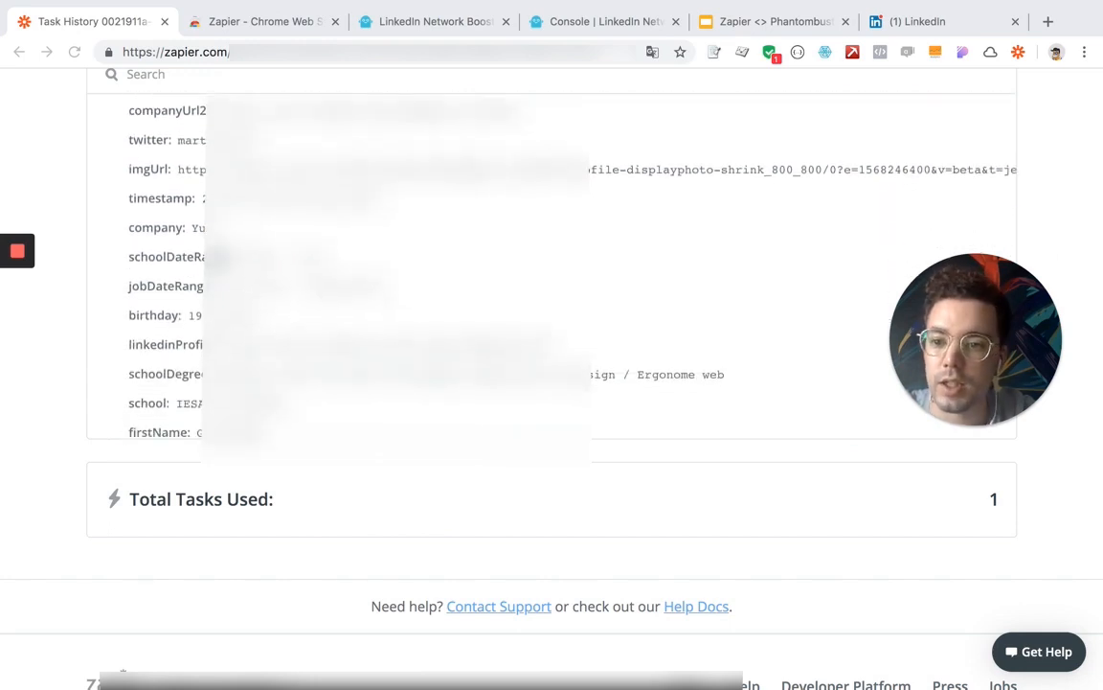
scroll(201, 281, down, 8)
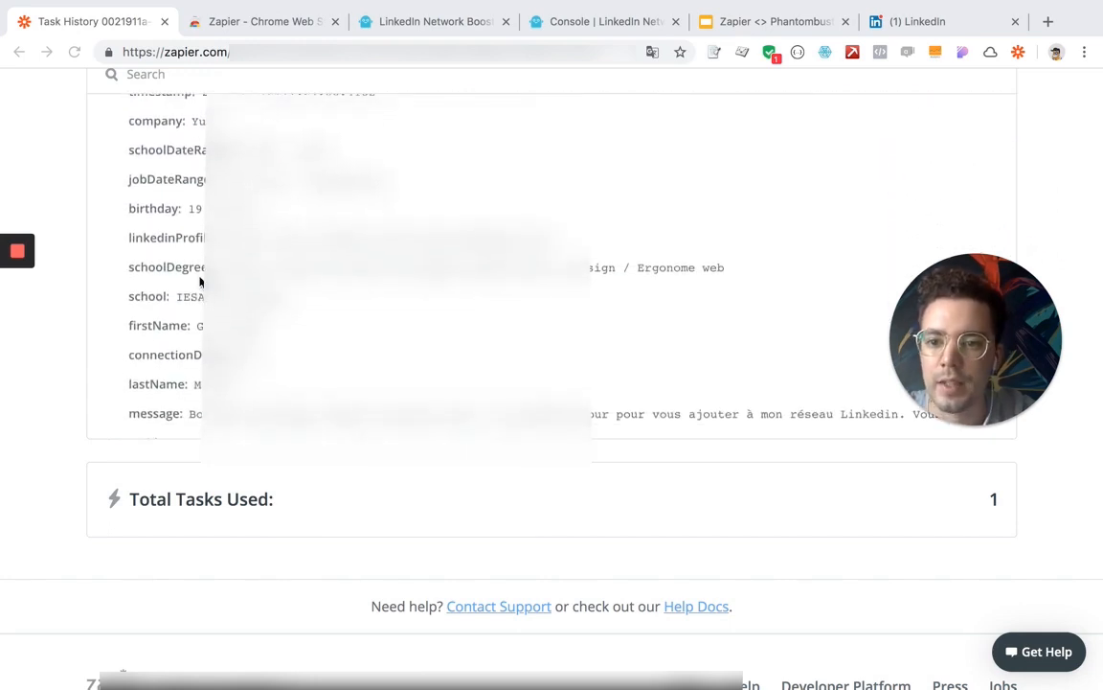
scroll(201, 281, down, 9)
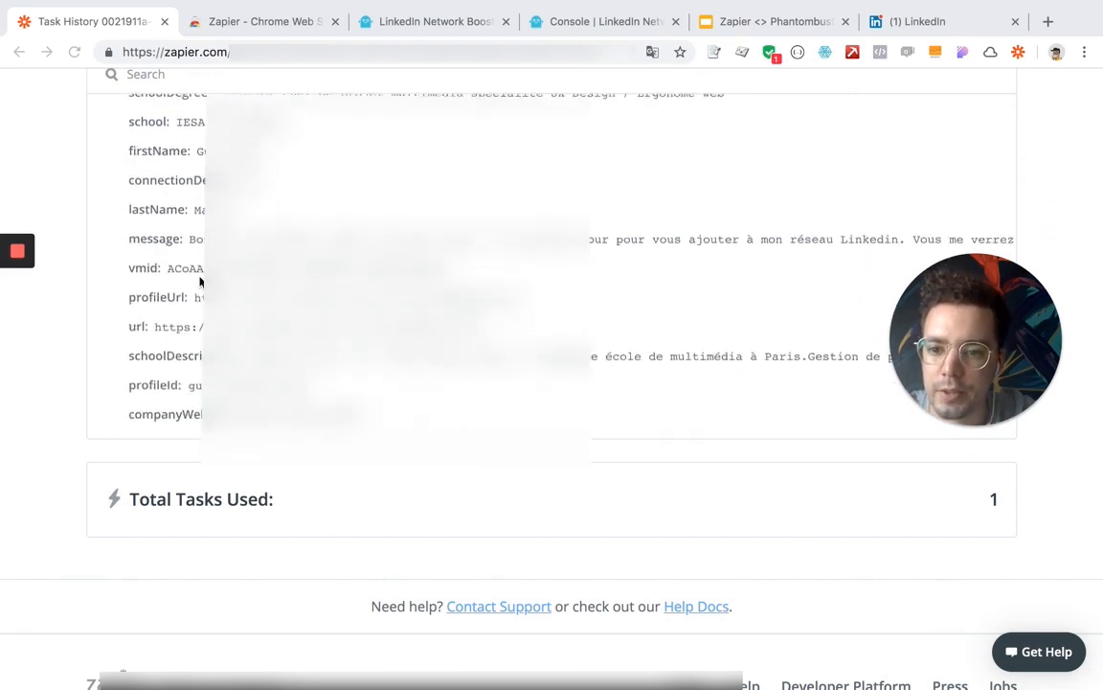